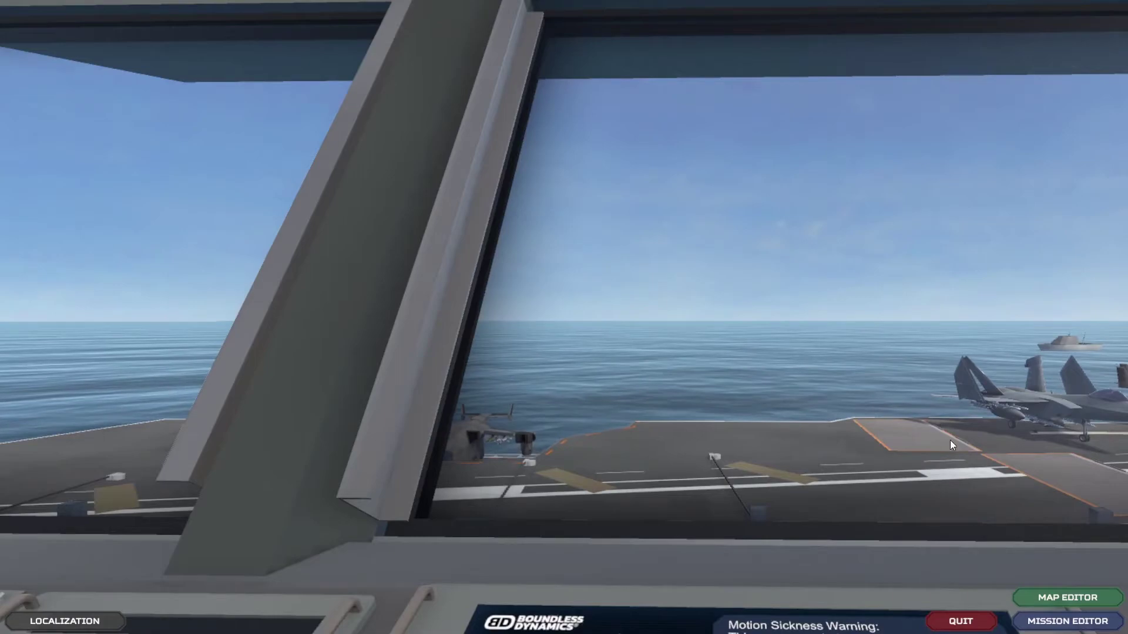
- Start a new map in the map editor and set its terrain type to HeightMap
{"action": "left_click", "coordinate": [1038, 595]}
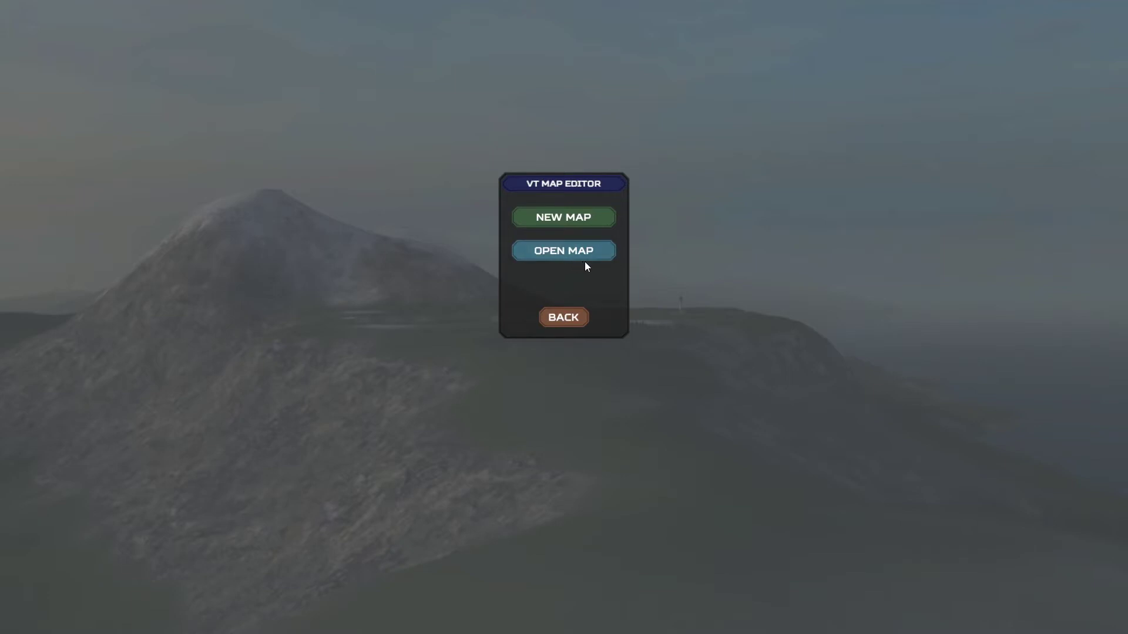
{"action": "left_click", "coordinate": [602, 217]}
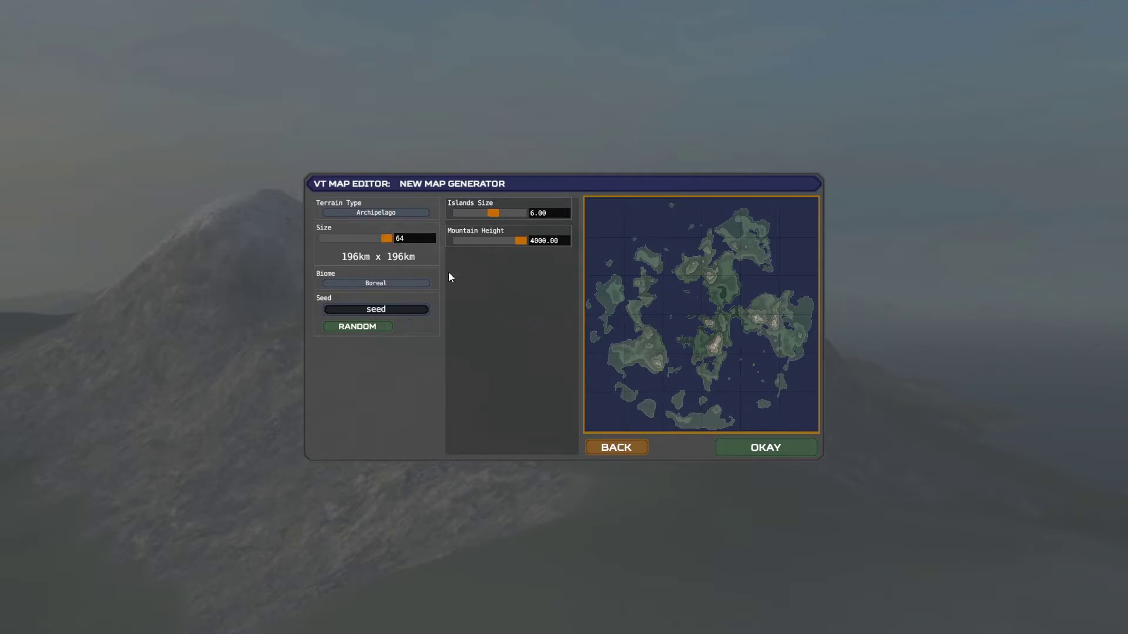
{"action": "left_click", "coordinate": [407, 214]}
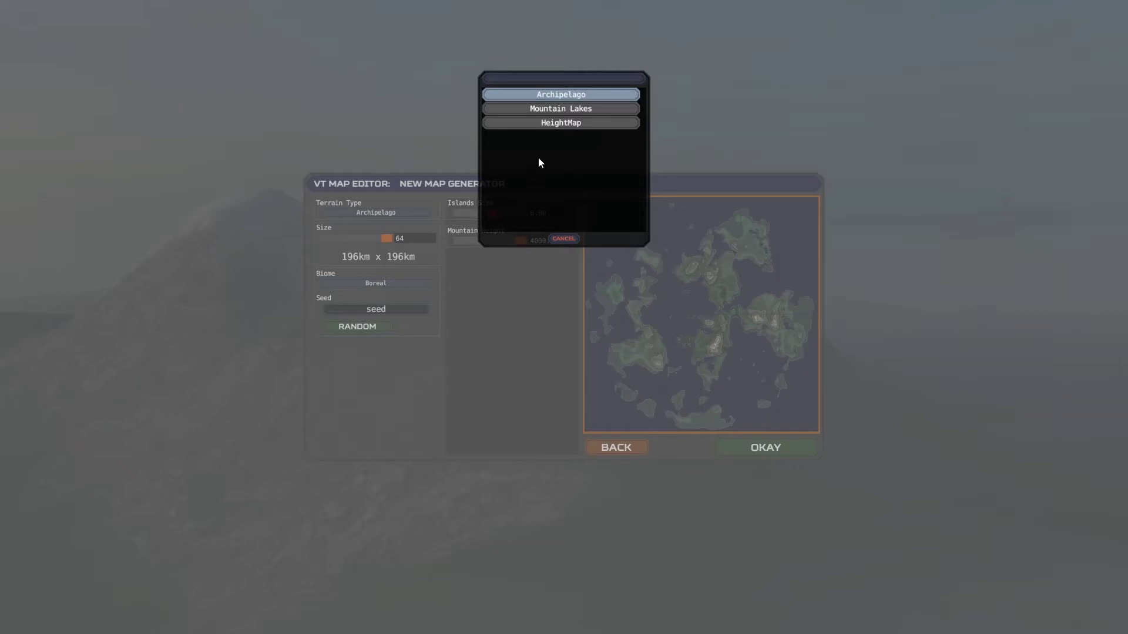
{"action": "left_click", "coordinate": [561, 125]}
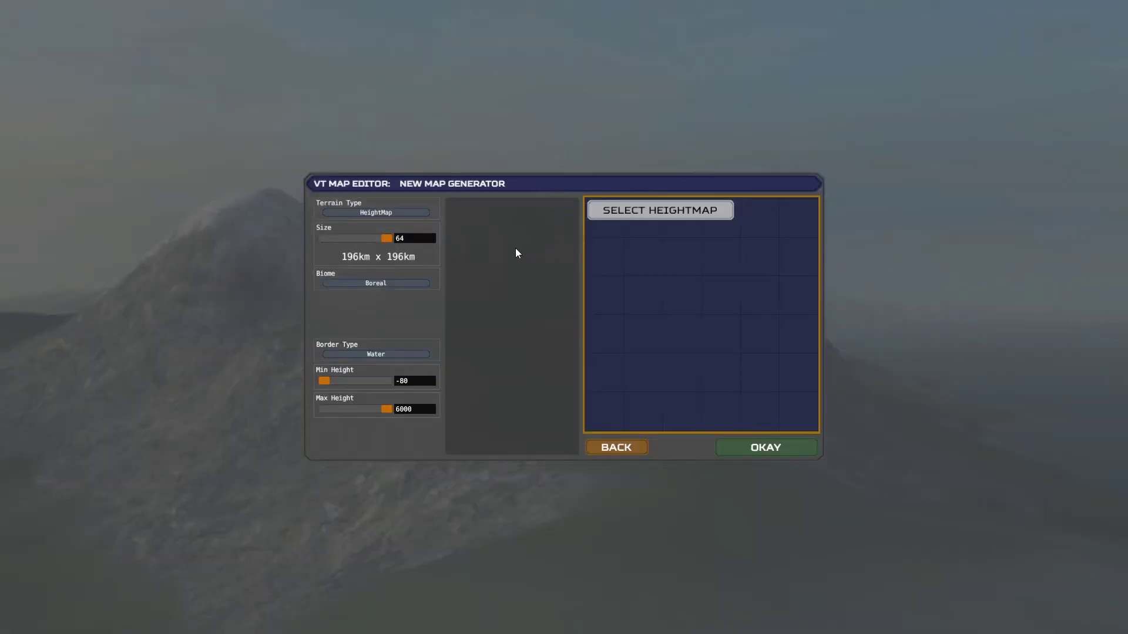
{"action": "left_click", "coordinate": [390, 286]}
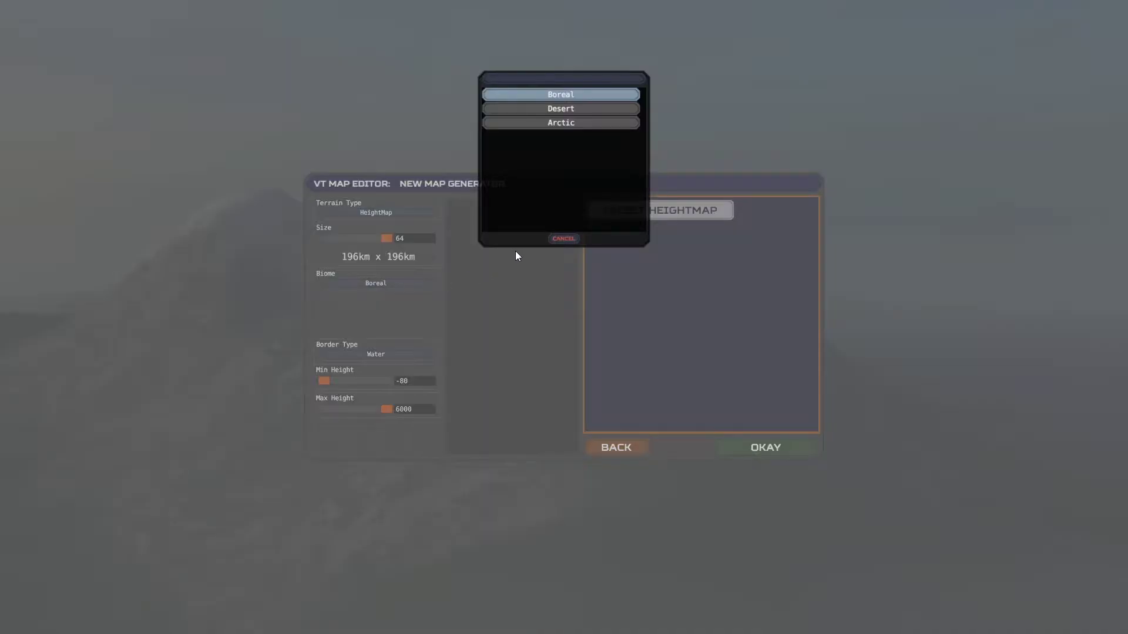
{"action": "left_click", "coordinate": [566, 240]}
{"action": "left_click", "coordinate": [395, 354]}
{"action": "left_click", "coordinate": [564, 239]}
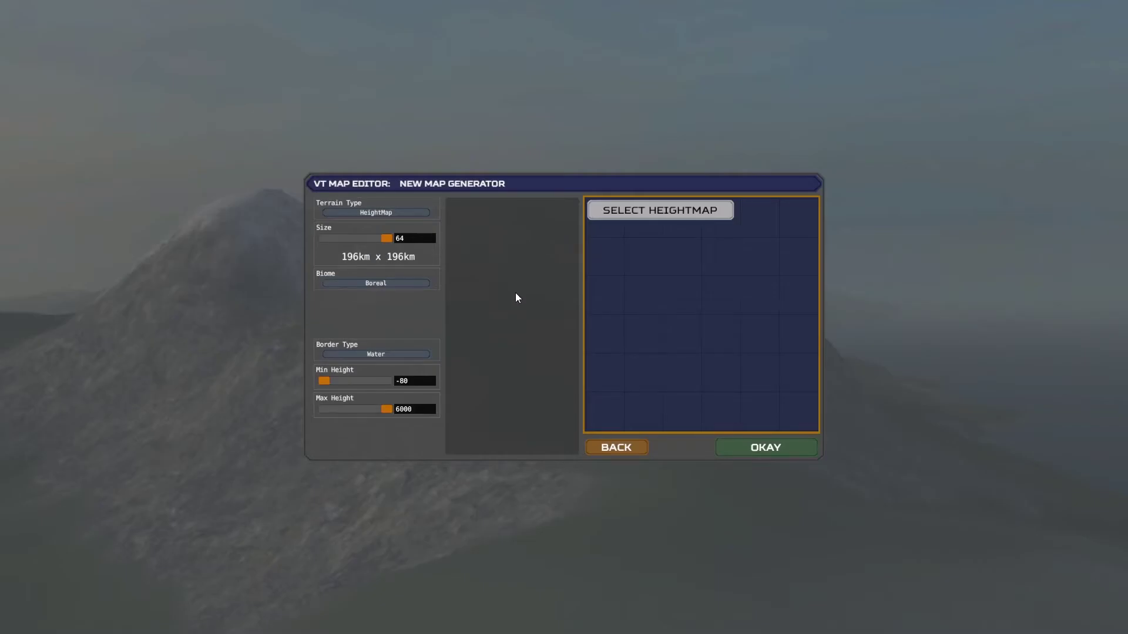
{"action": "left_click", "coordinate": [666, 215]}
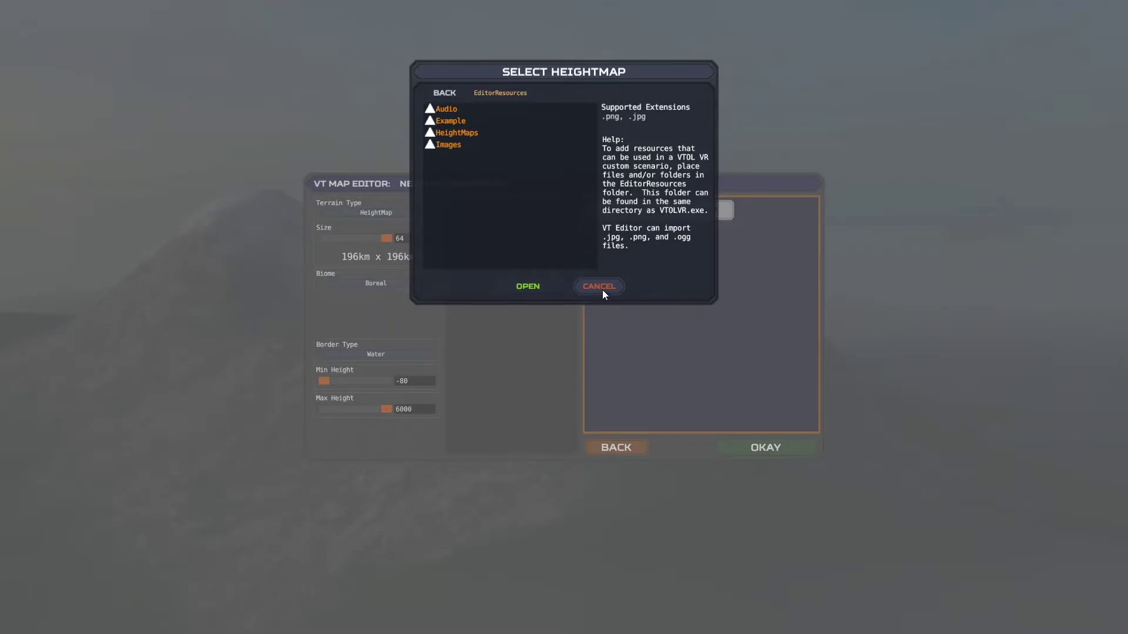
{"action": "left_click", "coordinate": [600, 286]}
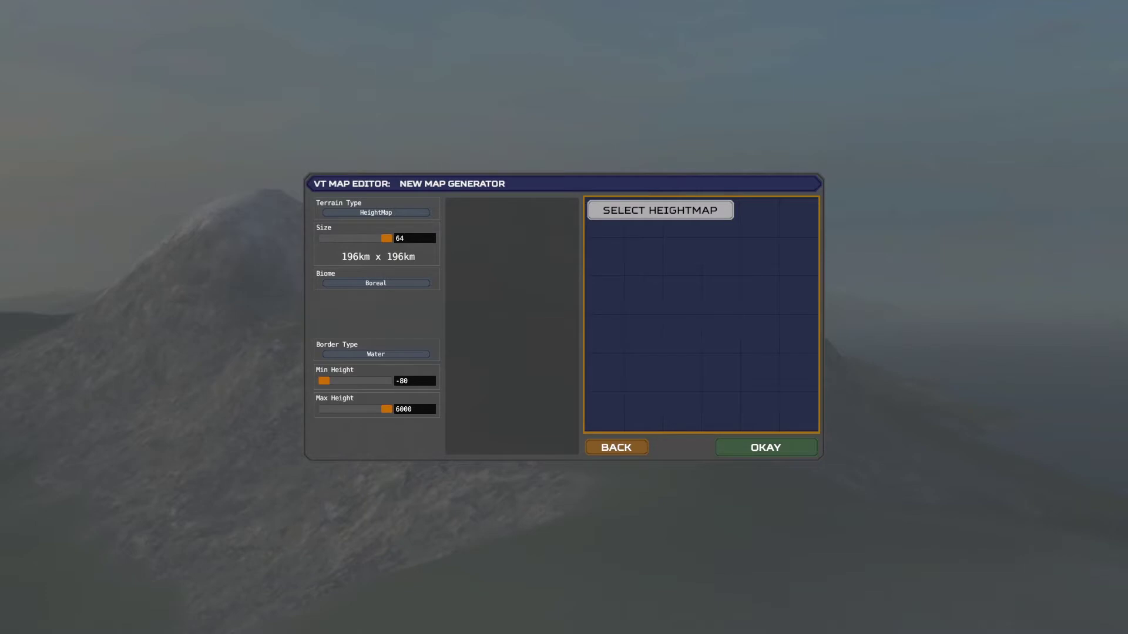
- Switch to File Explorer and add EdgeOfBrazil.png to the HeightMaps folder inside VTOL VR's EditorResources folder
{"action": "left_click_drag", "start_coordinate": [1127, 195], "coordinate": [618, 115]}
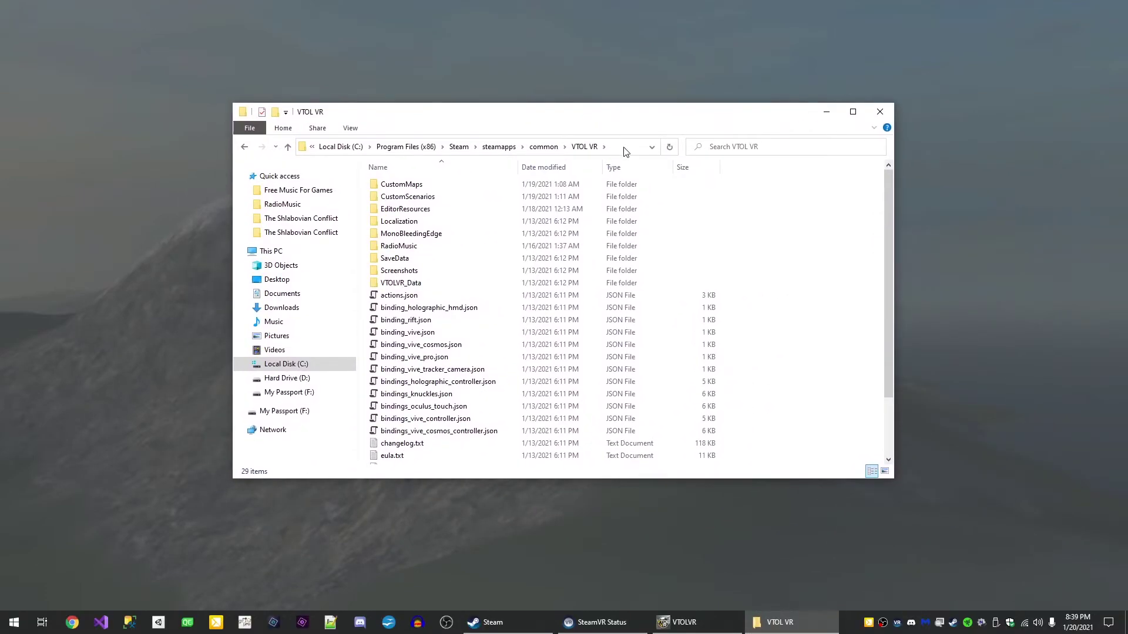
{"action": "left_click", "coordinate": [433, 213]}
{"action": "double_click", "coordinate": [433, 212]}
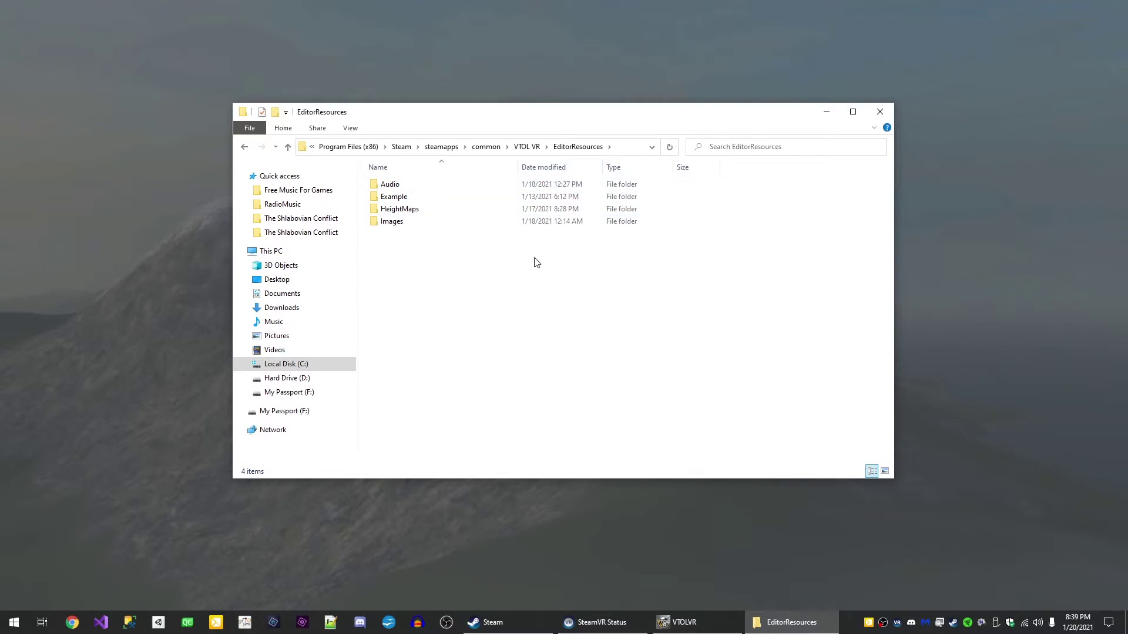
{"action": "double_click", "coordinate": [421, 210]}
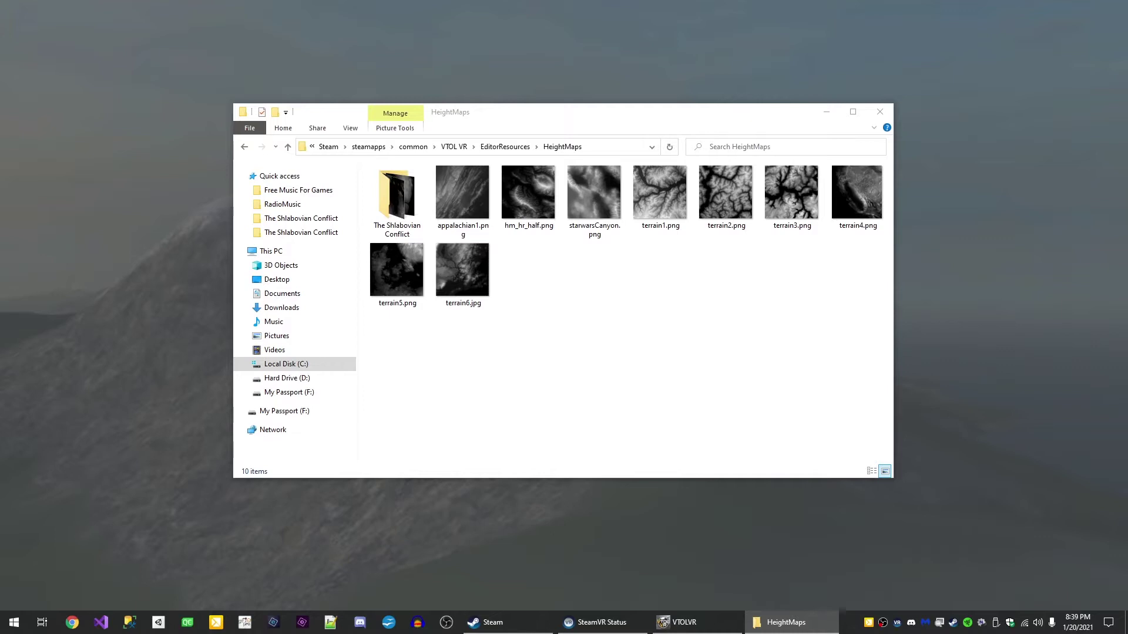
{"action": "left_click_drag", "start_coordinate": [1127, 405], "coordinate": [621, 352]}
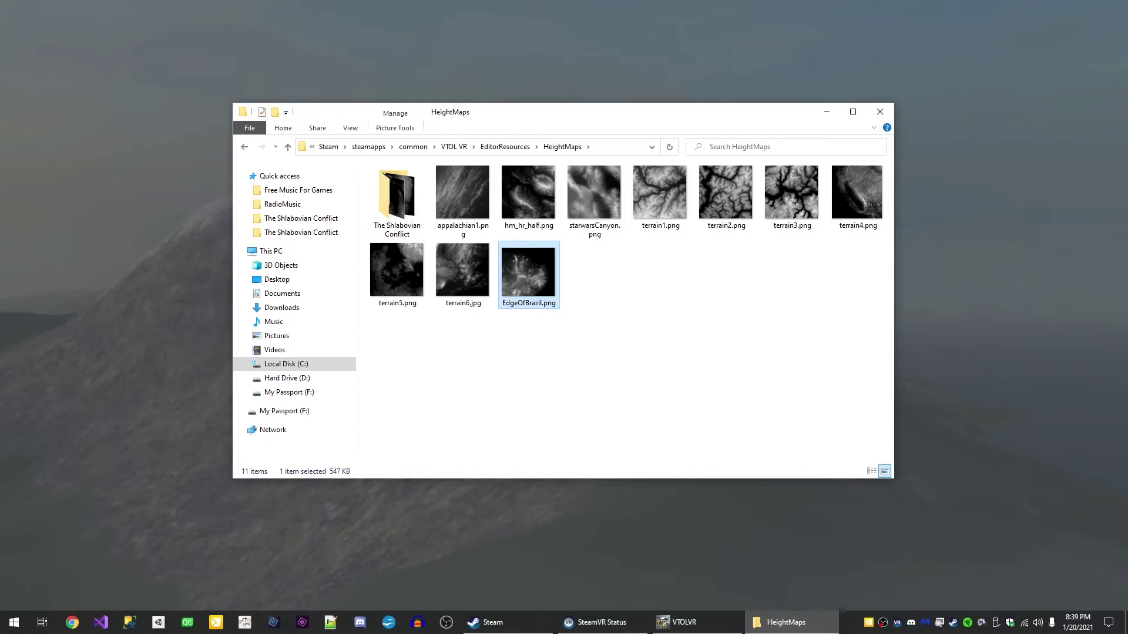
{"action": "left_click_drag", "start_coordinate": [739, 115], "coordinate": [1123, 203]}
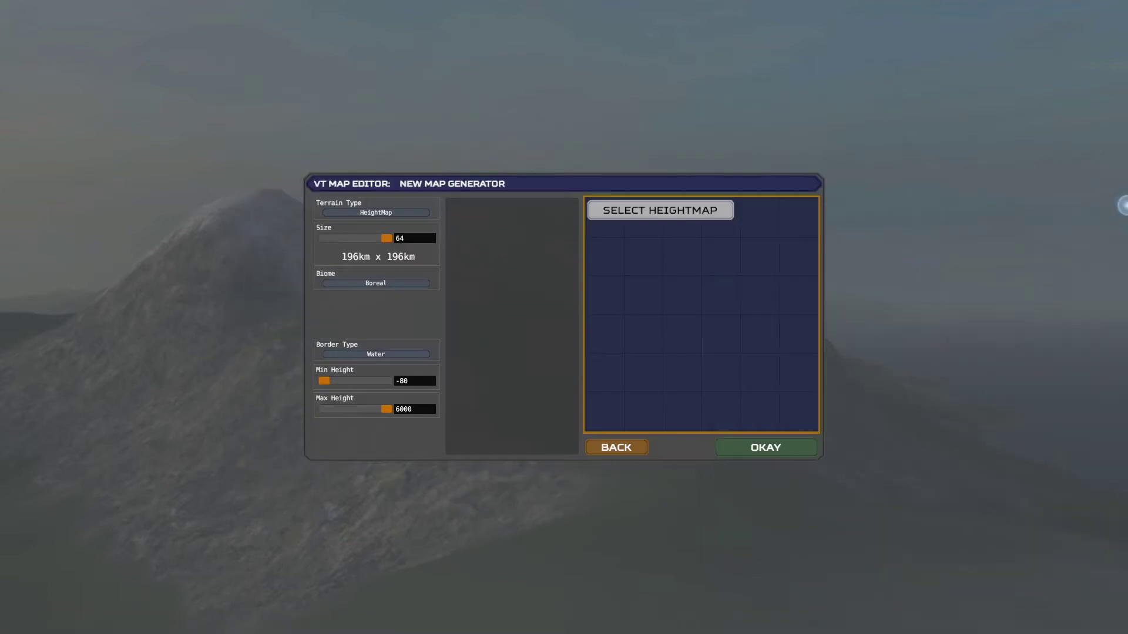
- Load EdgeOfBrazil.png from the HeightMaps folder as the new map's heightmap
{"action": "left_click", "coordinate": [667, 213]}
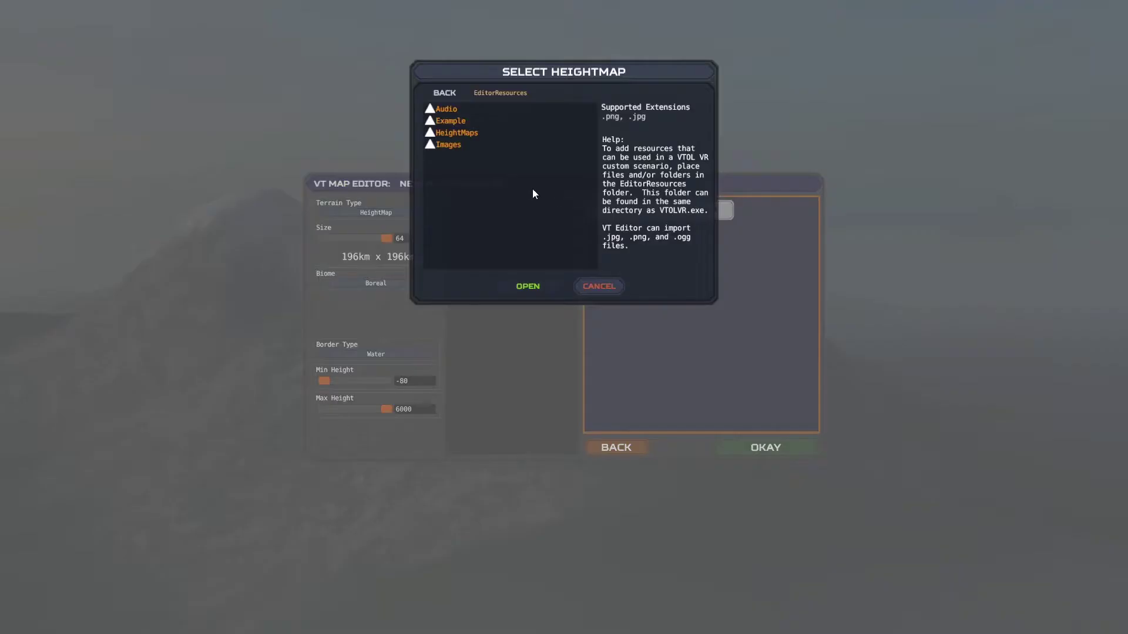
{"action": "left_click", "coordinate": [457, 133]}
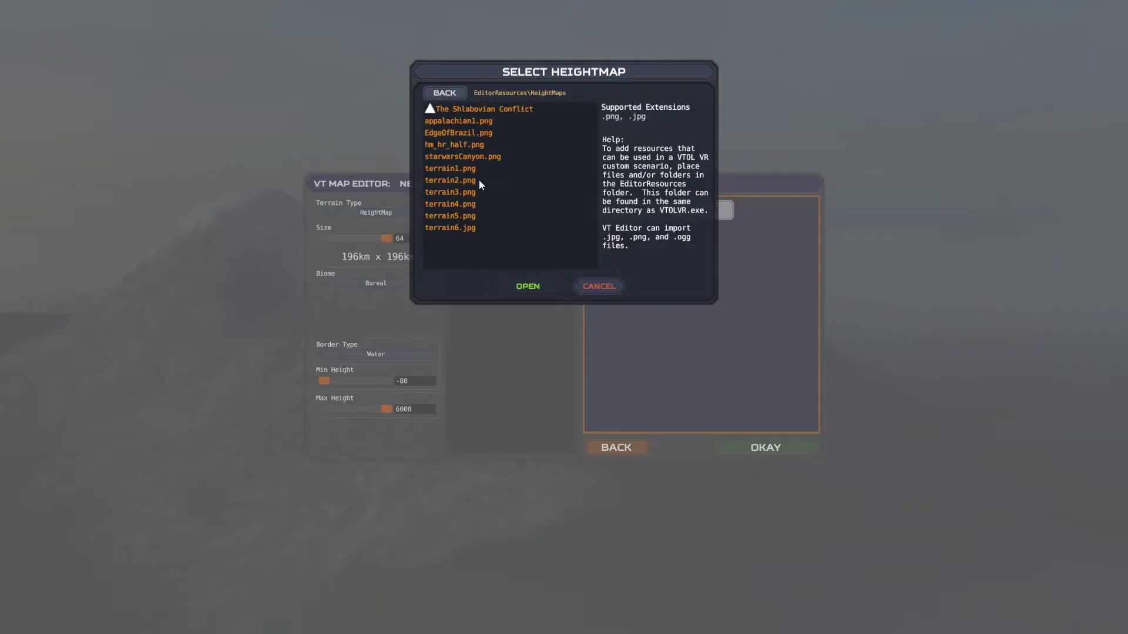
{"action": "left_click", "coordinate": [466, 131]}
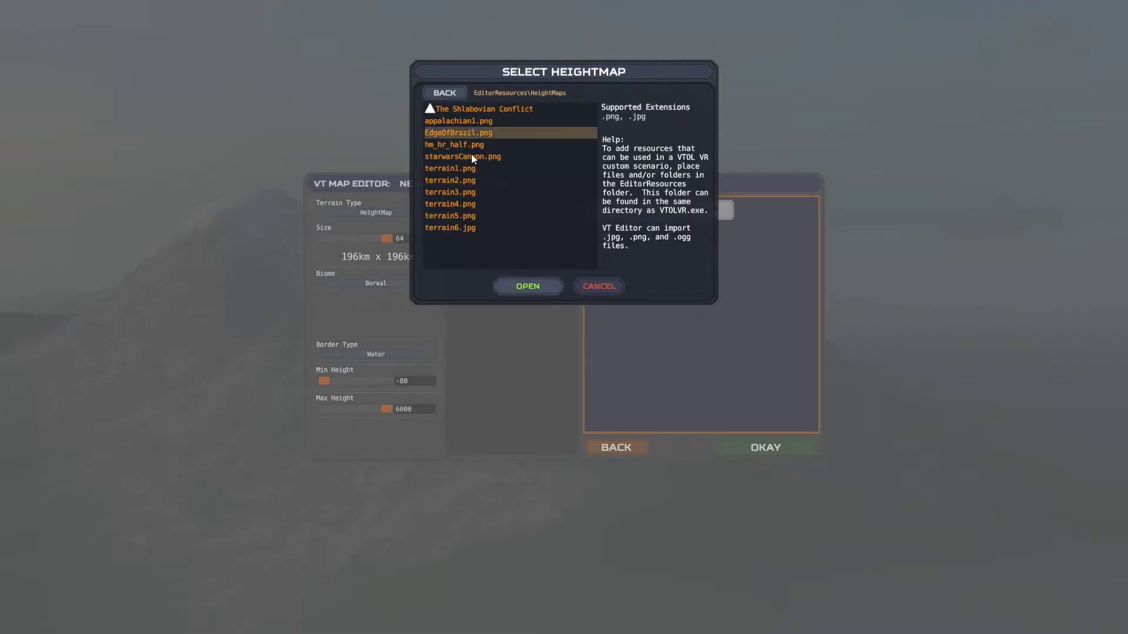
{"action": "left_click", "coordinate": [527, 288]}
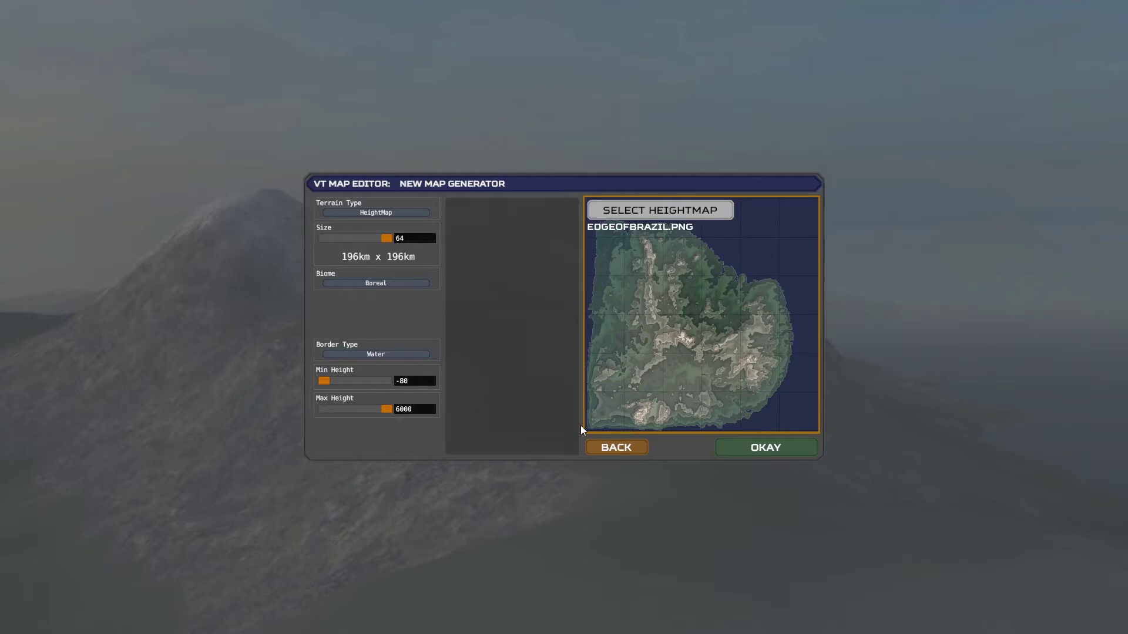
- Try the Hills border type and the Coast border type on the heightmap preview
{"action": "left_click", "coordinate": [376, 354]}
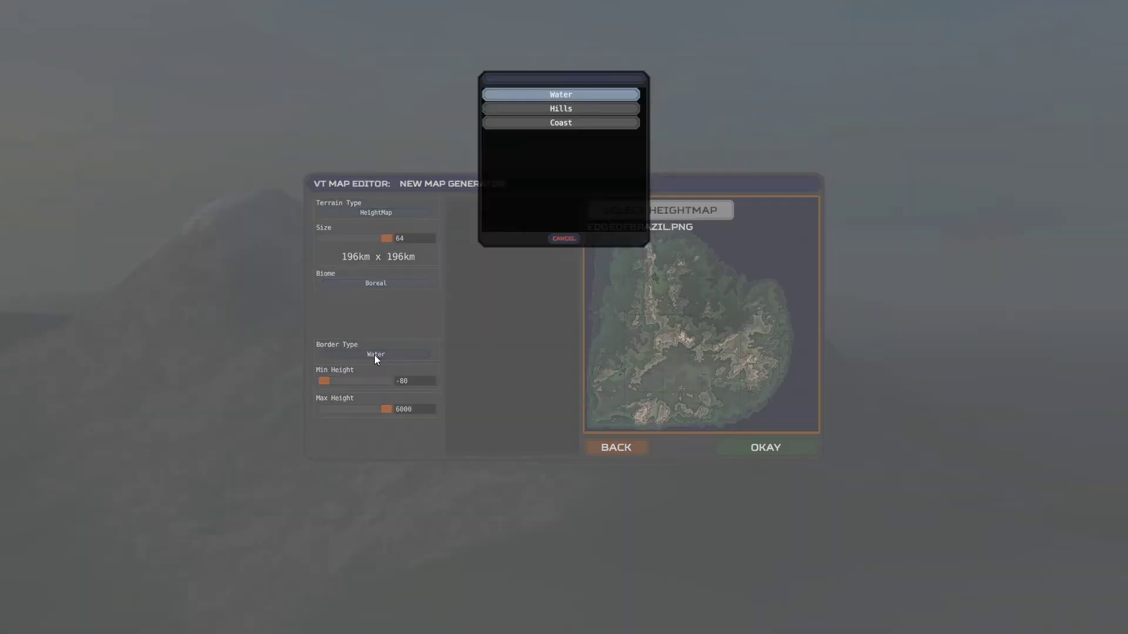
{"action": "left_click", "coordinate": [582, 107]}
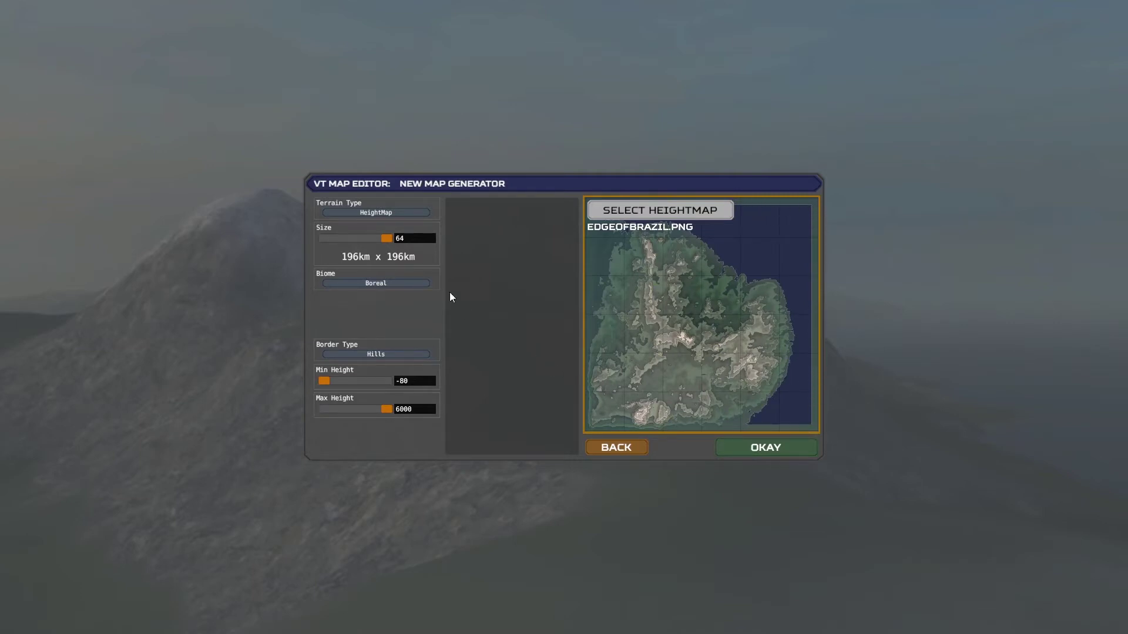
{"action": "left_click", "coordinate": [386, 355]}
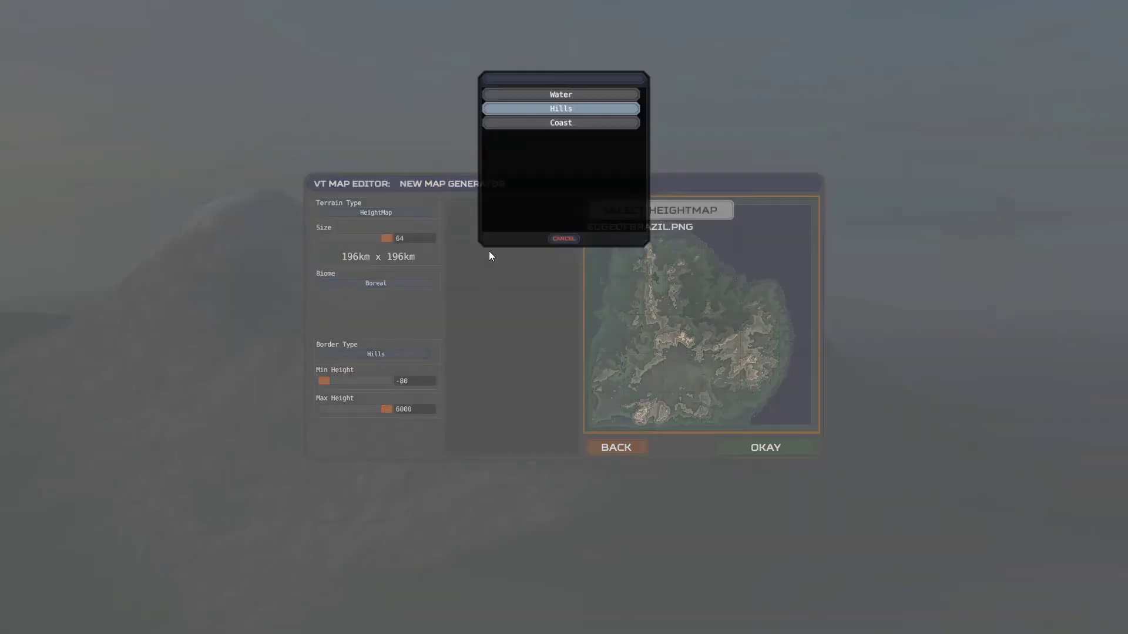
{"action": "left_click", "coordinate": [544, 124]}
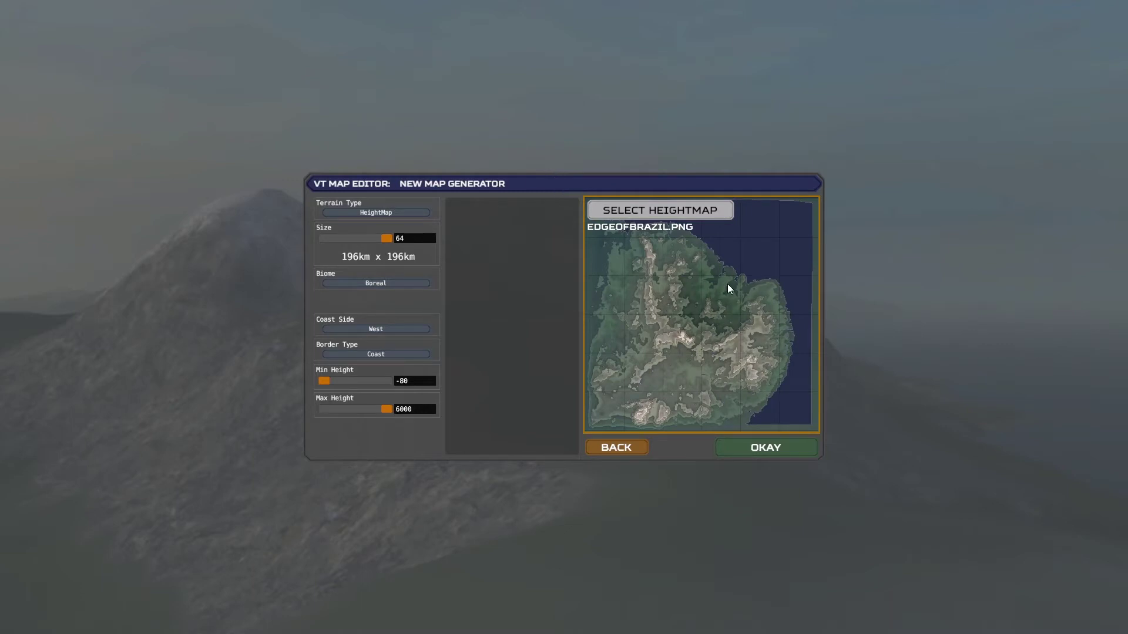
- Try East, West and North as the coast side for the map's border
{"action": "left_click", "coordinate": [390, 330]}
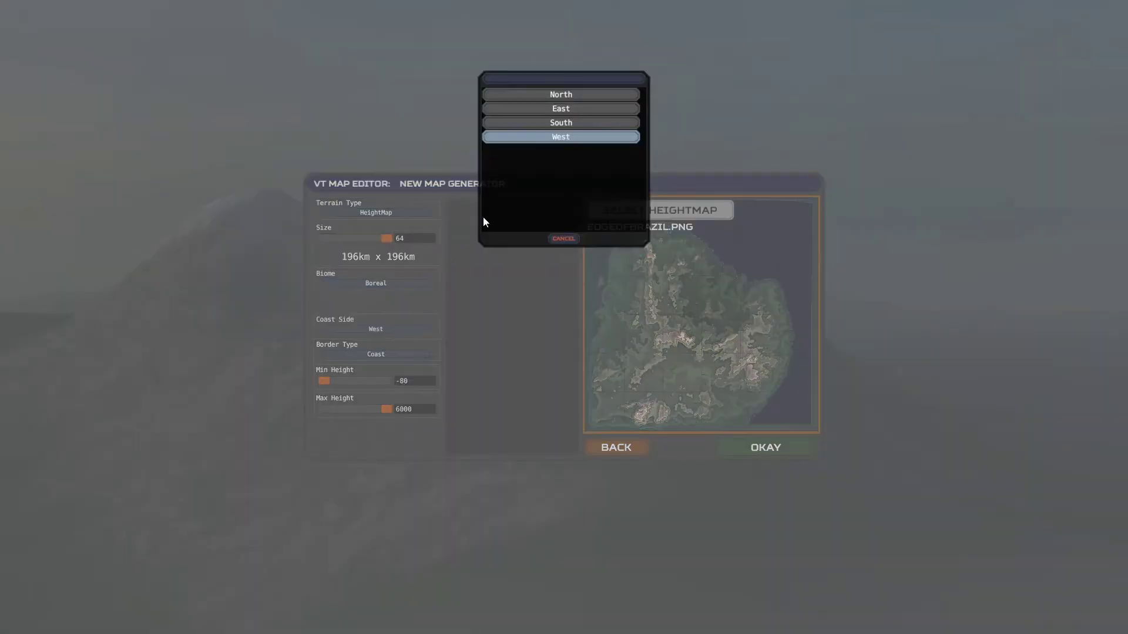
{"action": "left_click", "coordinate": [562, 109]}
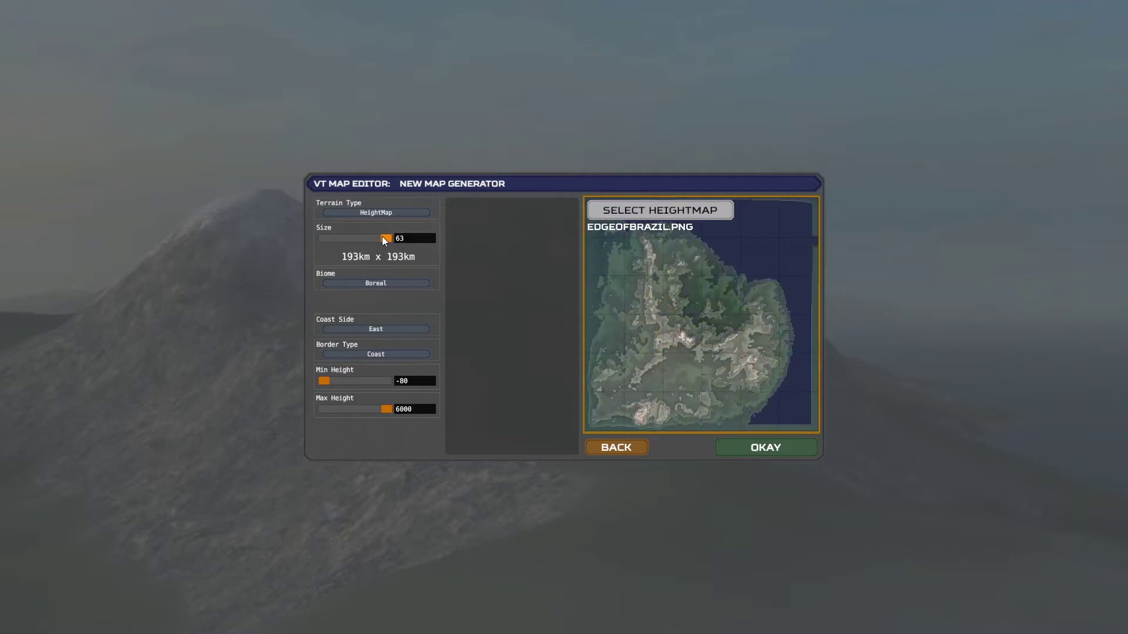
{"action": "left_click", "coordinate": [394, 330]}
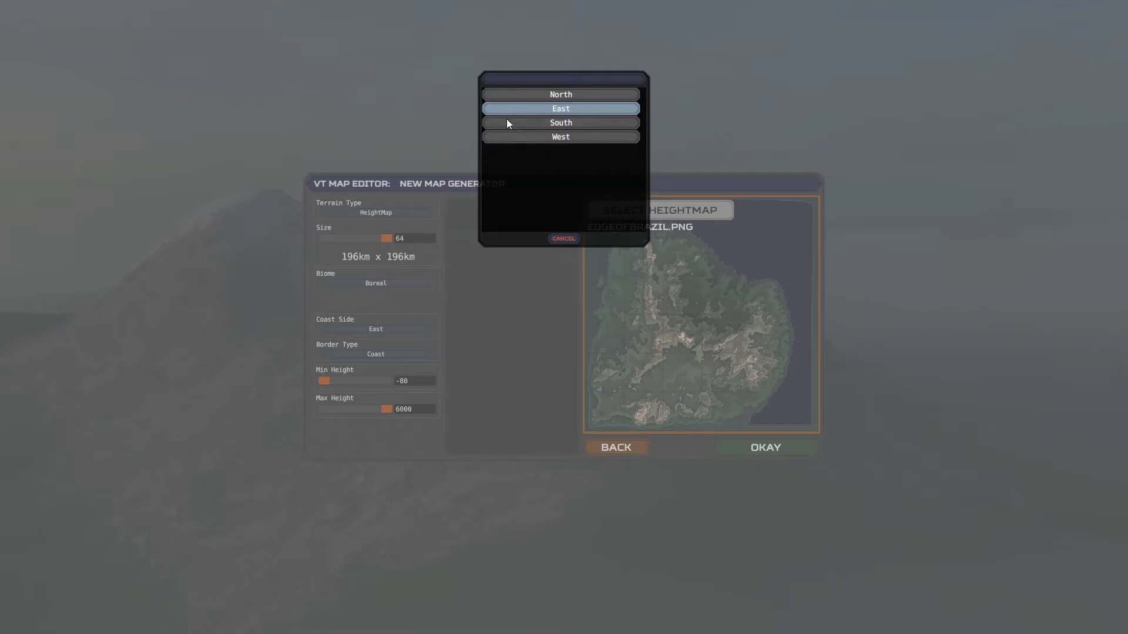
{"action": "left_click", "coordinate": [528, 137]}
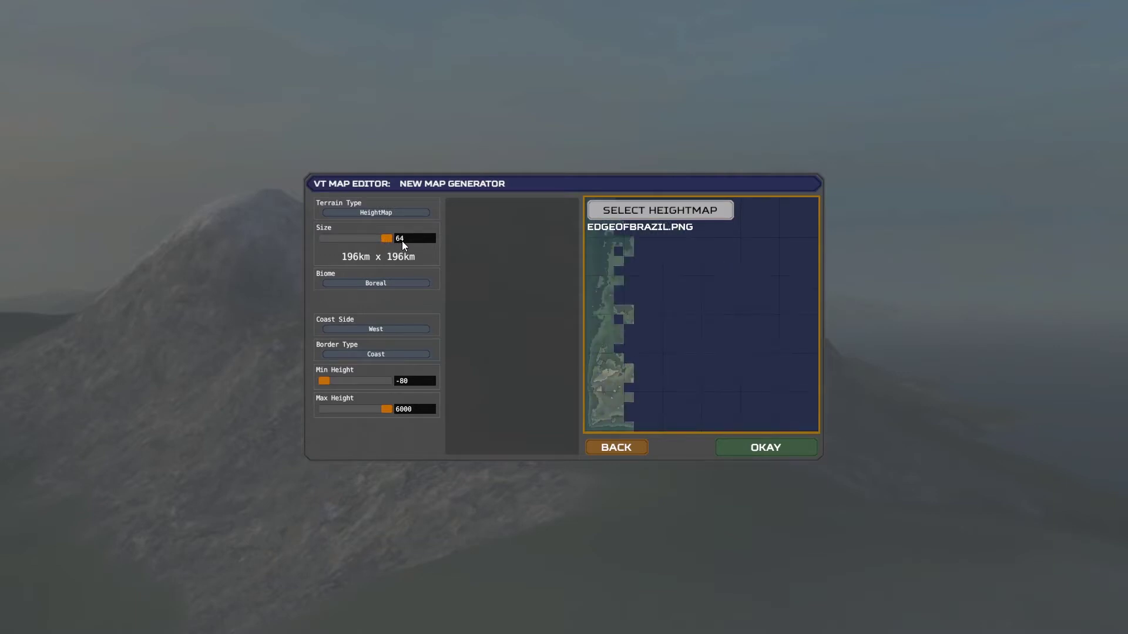
{"action": "left_click", "coordinate": [398, 329]}
{"action": "left_click", "coordinate": [554, 93]}
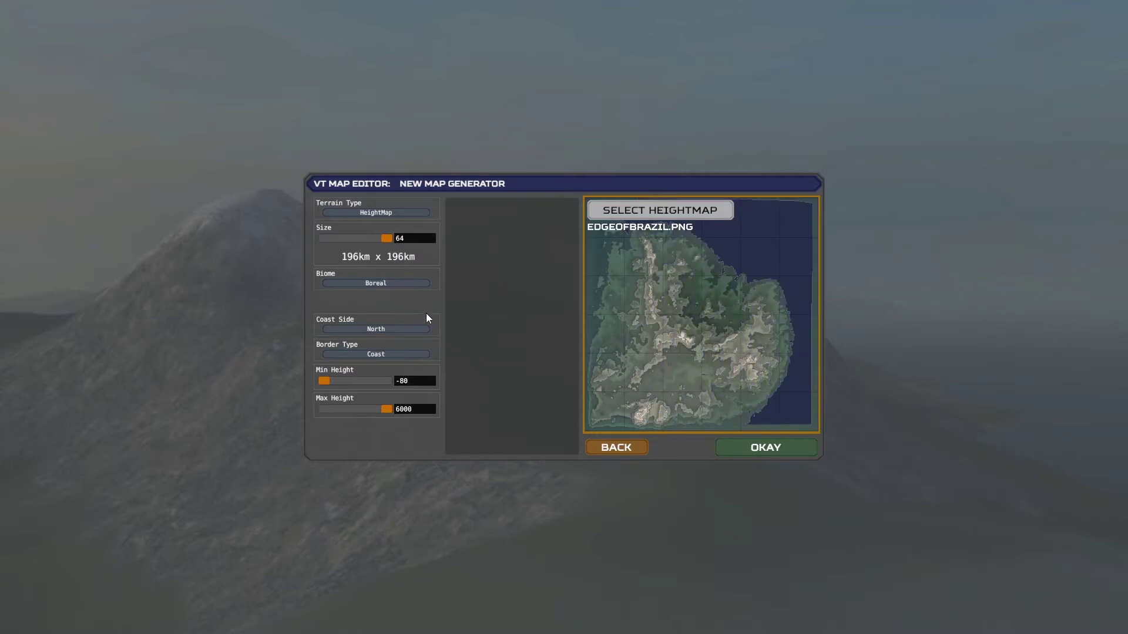
{"action": "left_click", "coordinate": [400, 329]}
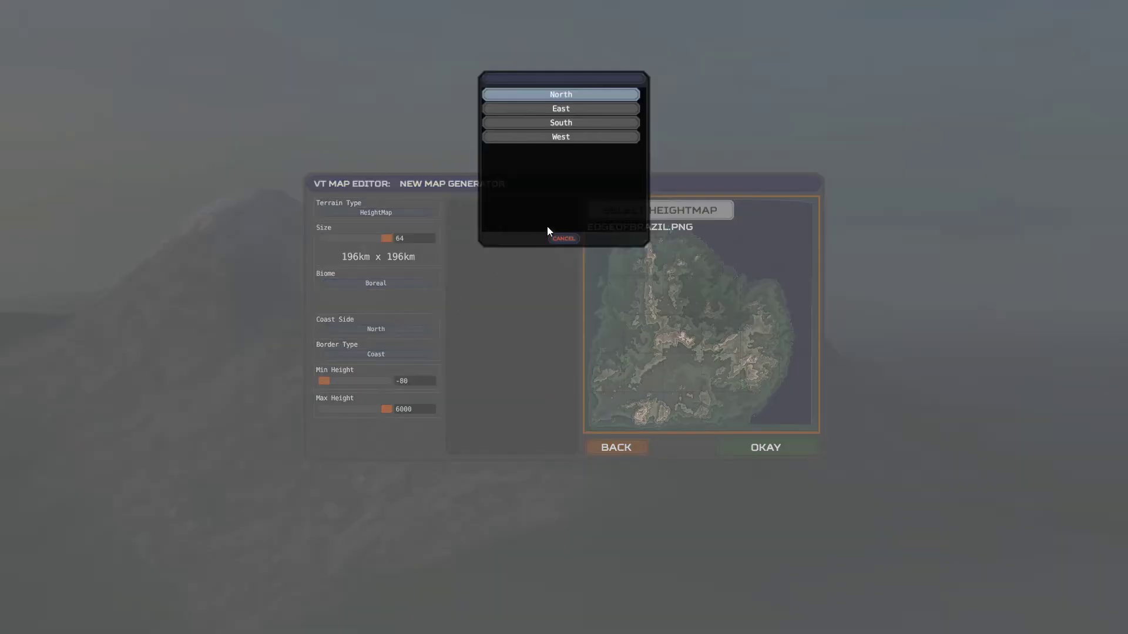
{"action": "left_click", "coordinate": [569, 237]}
- Set the border type to Water and generate the map, saving it as EdgeOfBrazil
{"action": "left_click", "coordinate": [393, 355]}
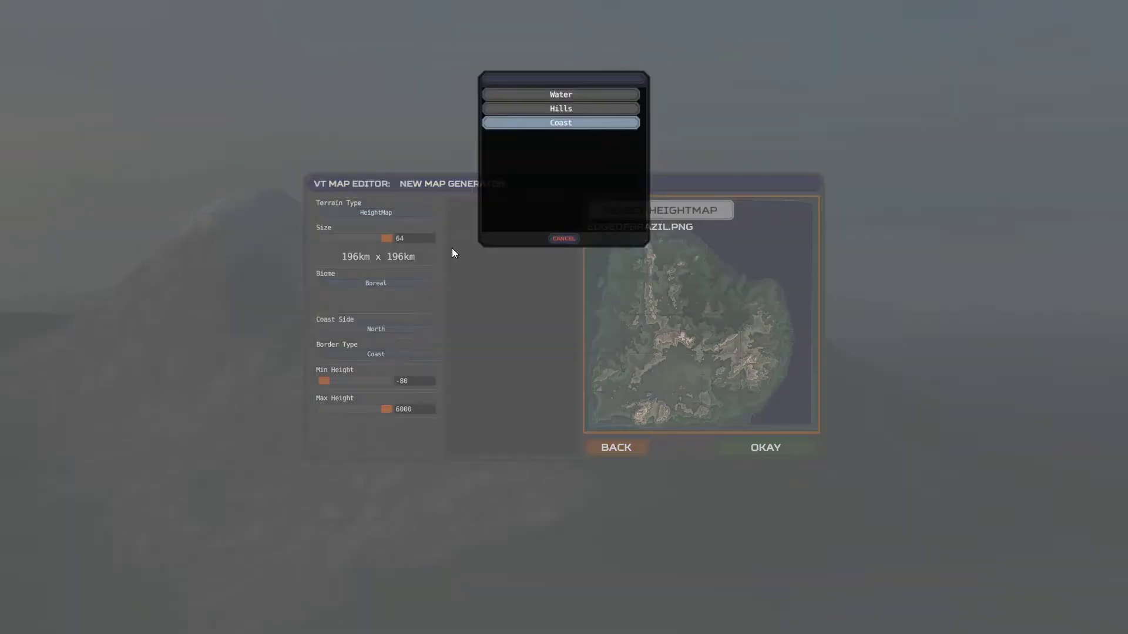
{"action": "left_click", "coordinate": [551, 93]}
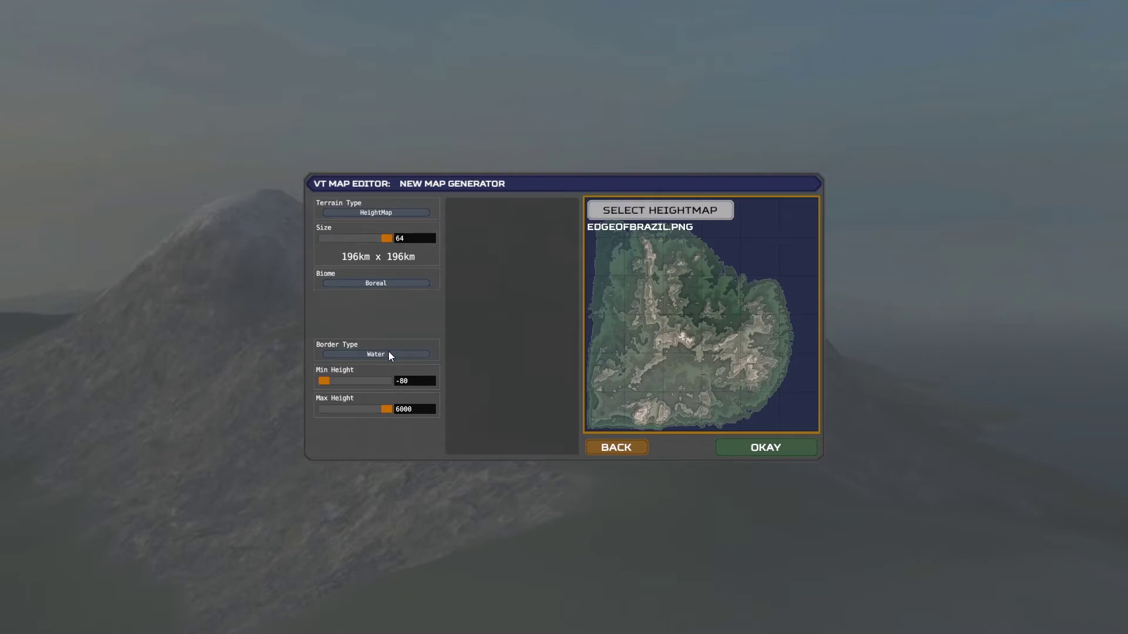
{"action": "left_click", "coordinate": [784, 450]}
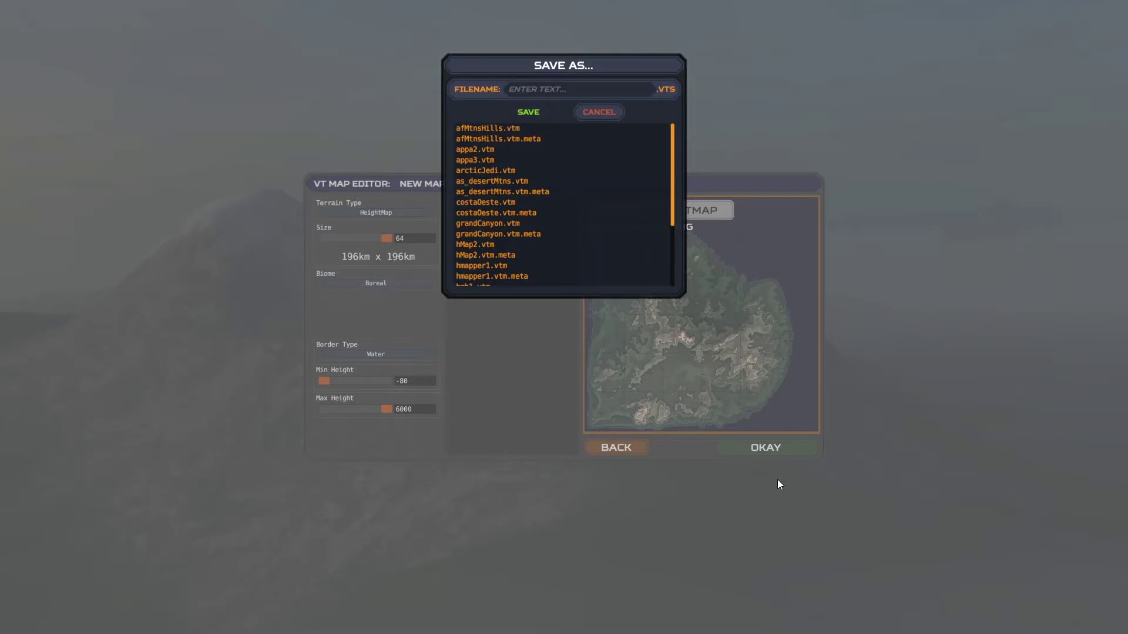
{"action": "type", "text": "EdgeOf"}
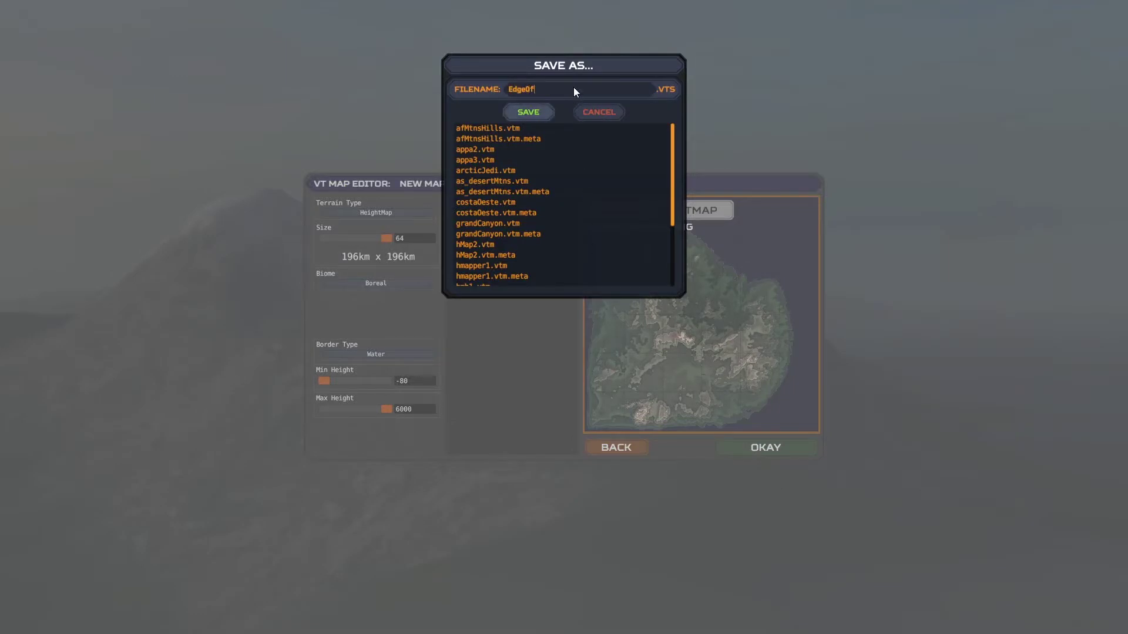
{"action": "key", "text": "BackSpace"}
{"action": "type", "text": "fBrazil"}
{"action": "left_click", "coordinate": [524, 114]}
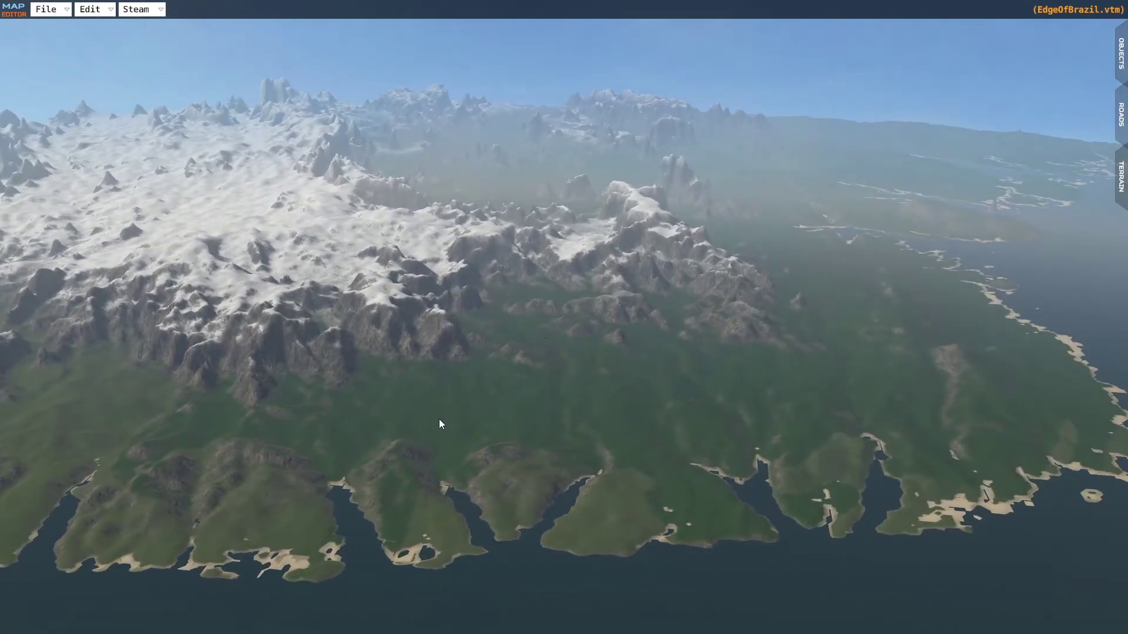
{"action": "scroll", "coordinate": [553, 432], "scroll_direction": "up", "scroll_amount": 3}
{"action": "key", "text": "s"}
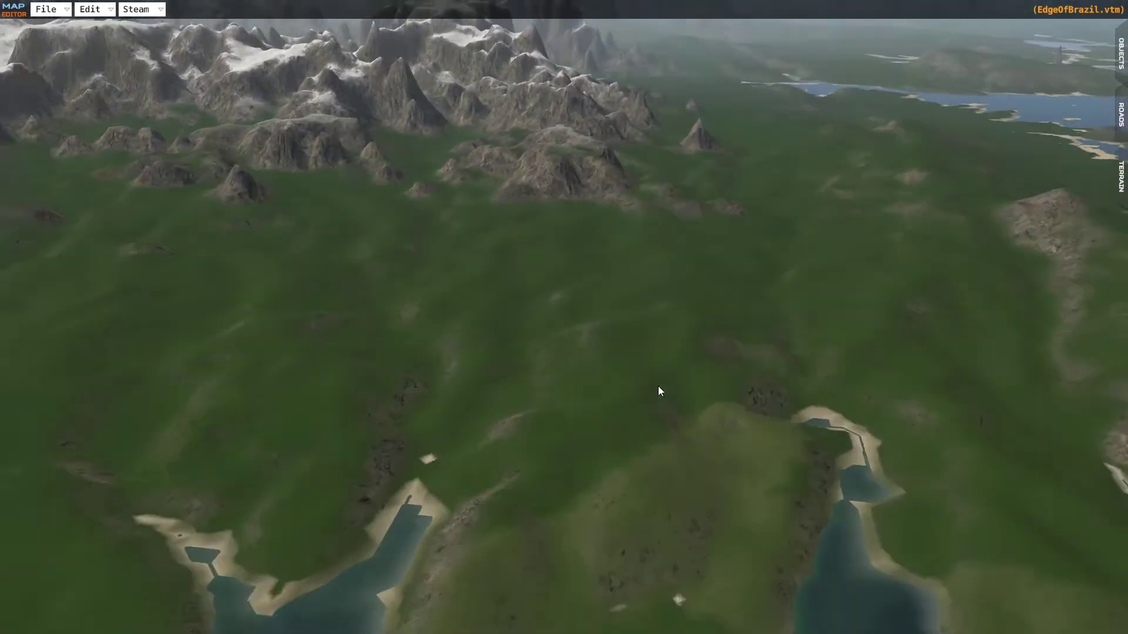
{"action": "key", "text": "d"}
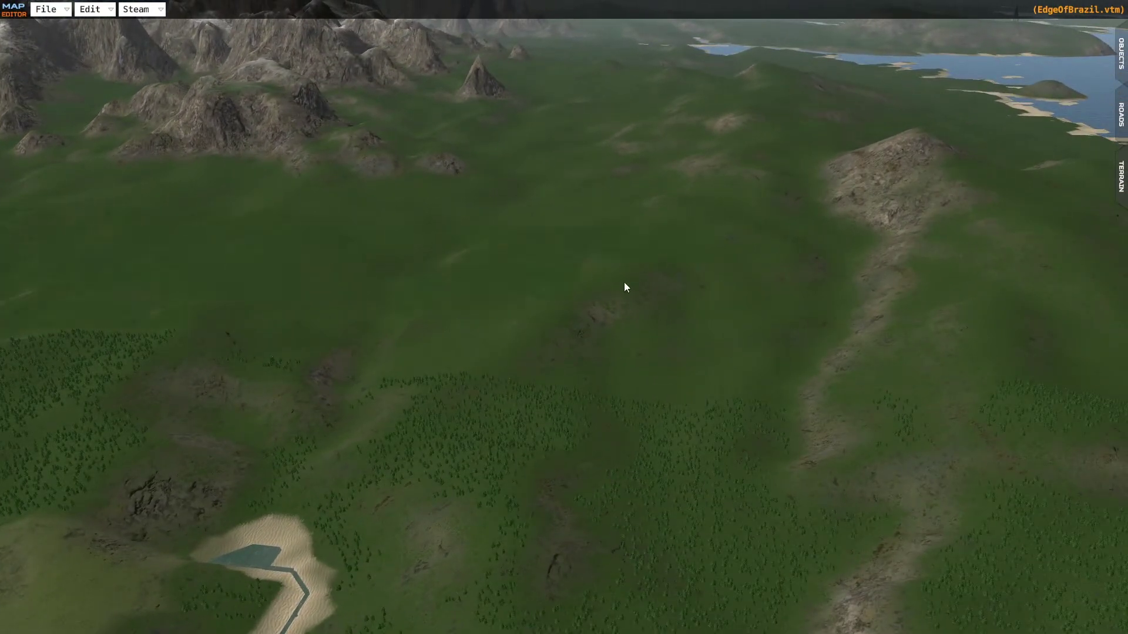
{"action": "scroll", "coordinate": [644, 264], "scroll_direction": "down", "scroll_amount": 4}
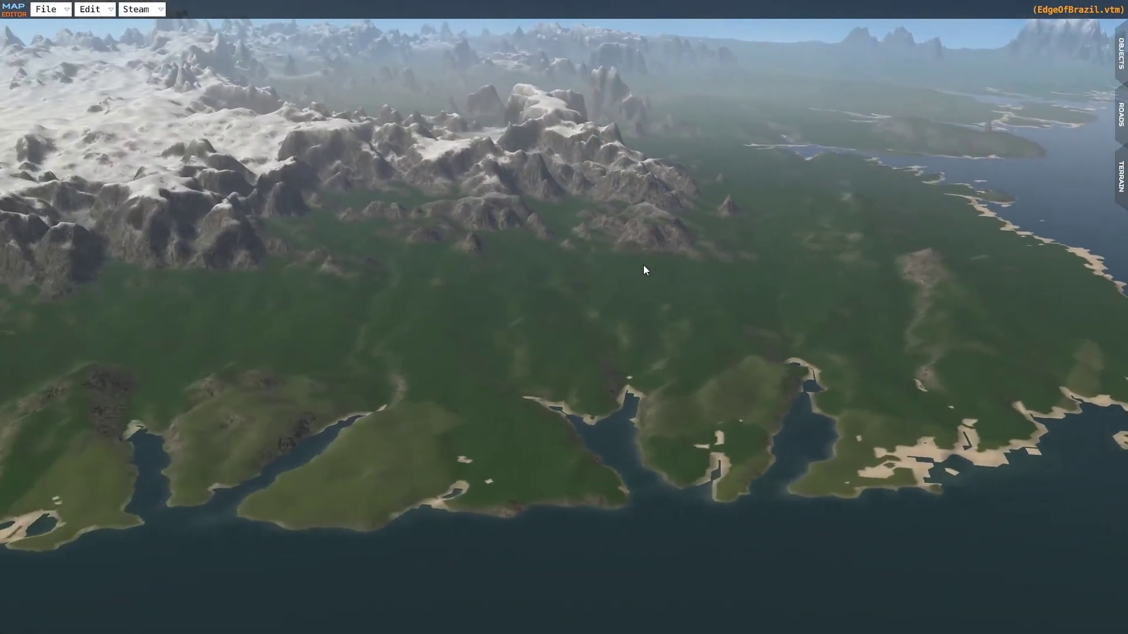
- Inspect the generated terrain from the southern inlets across the snowy highlands to the far coastline
{"action": "key", "text": "a"}
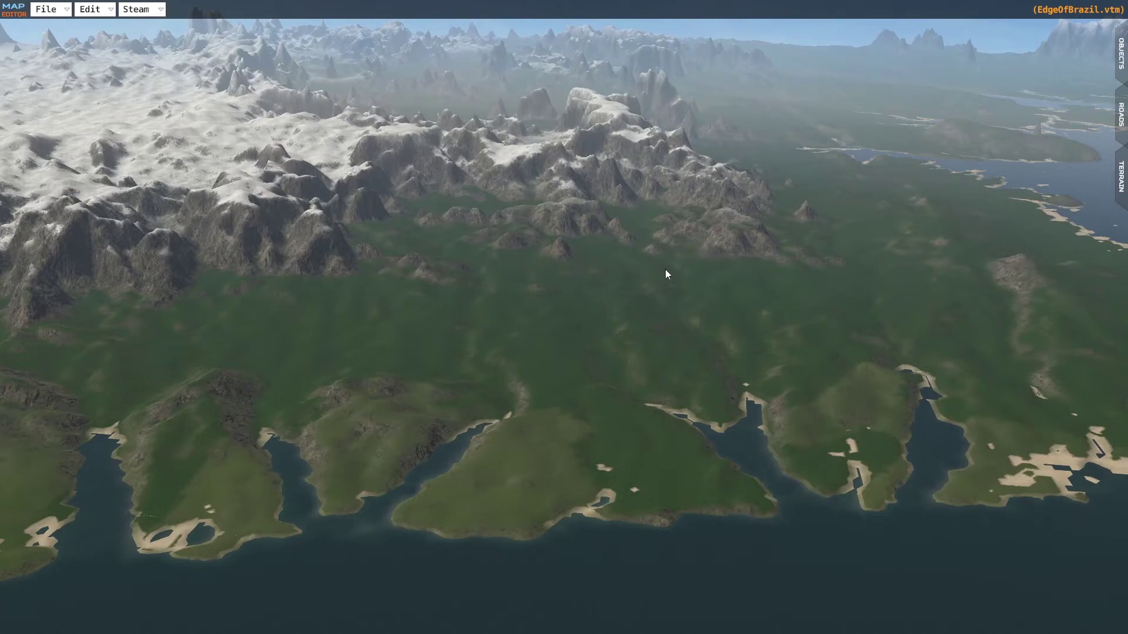
{"action": "key", "text": "a"}
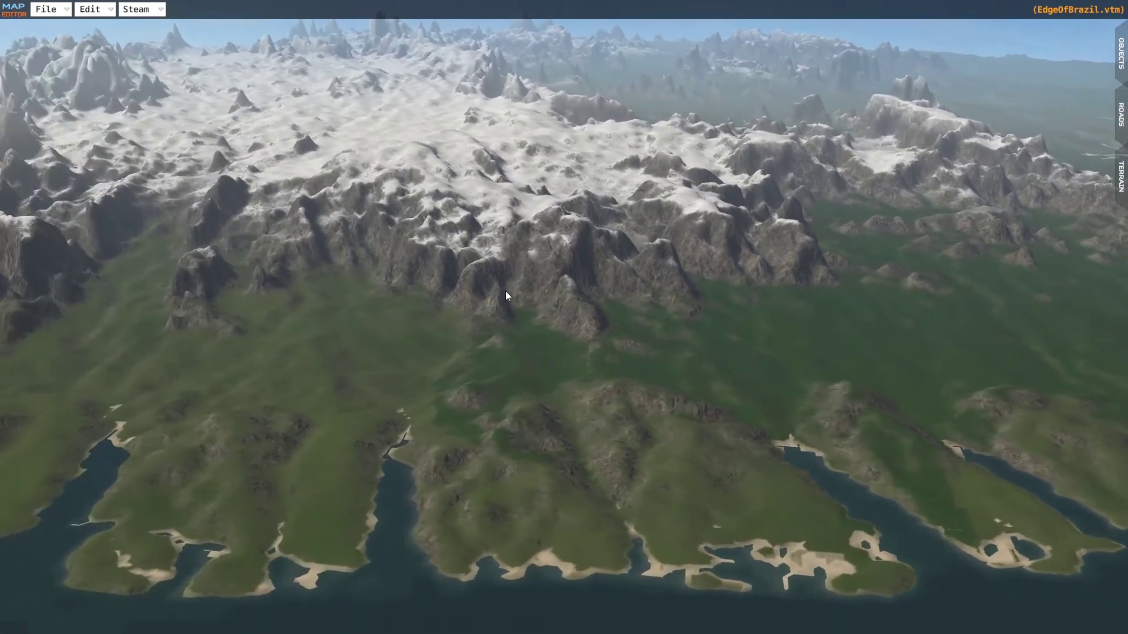
{"action": "key", "text": "w"}
{"action": "key", "text": "a"}
{"action": "key", "text": "w"}
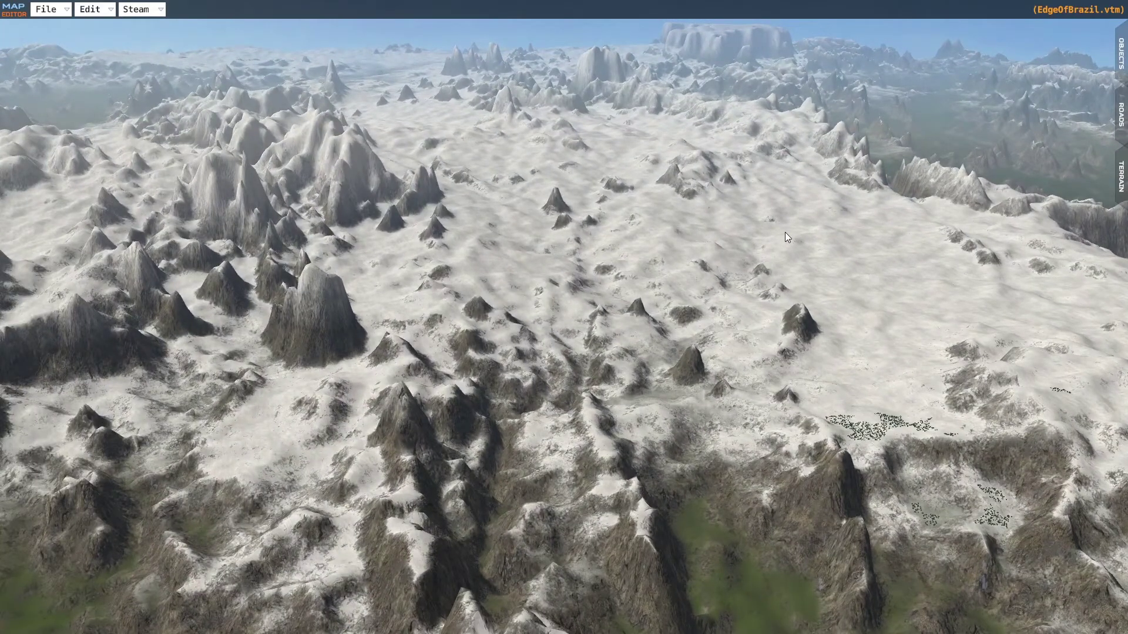
{"action": "key", "text": "w"}
{"action": "key", "text": "a"}
{"action": "key", "text": "a"}
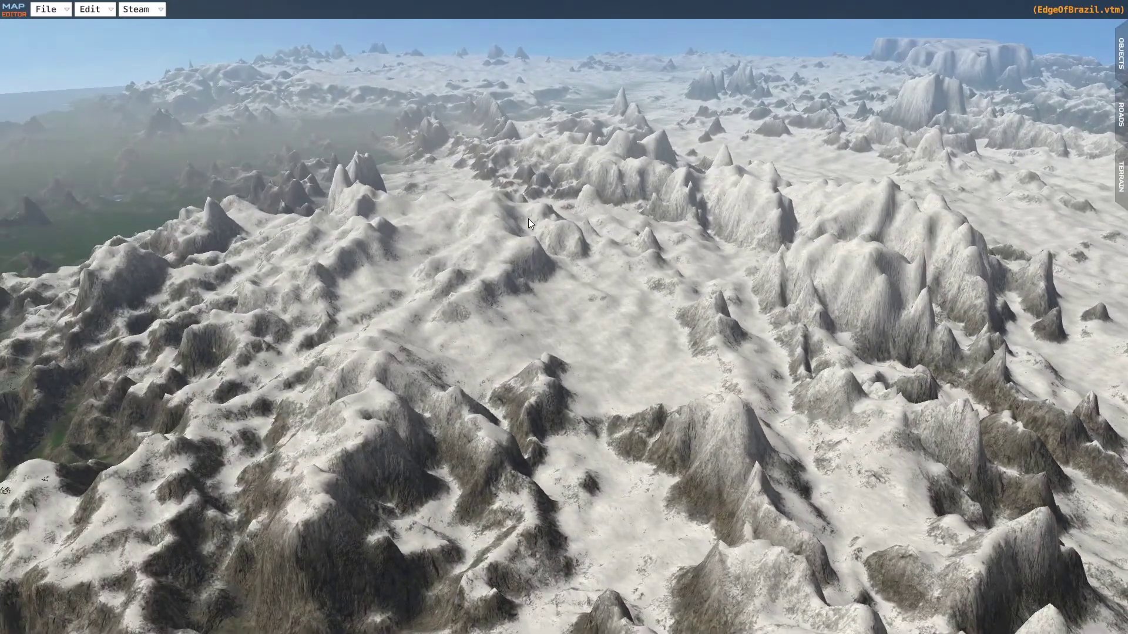
{"action": "key", "text": "w"}
{"action": "key", "text": "a"}
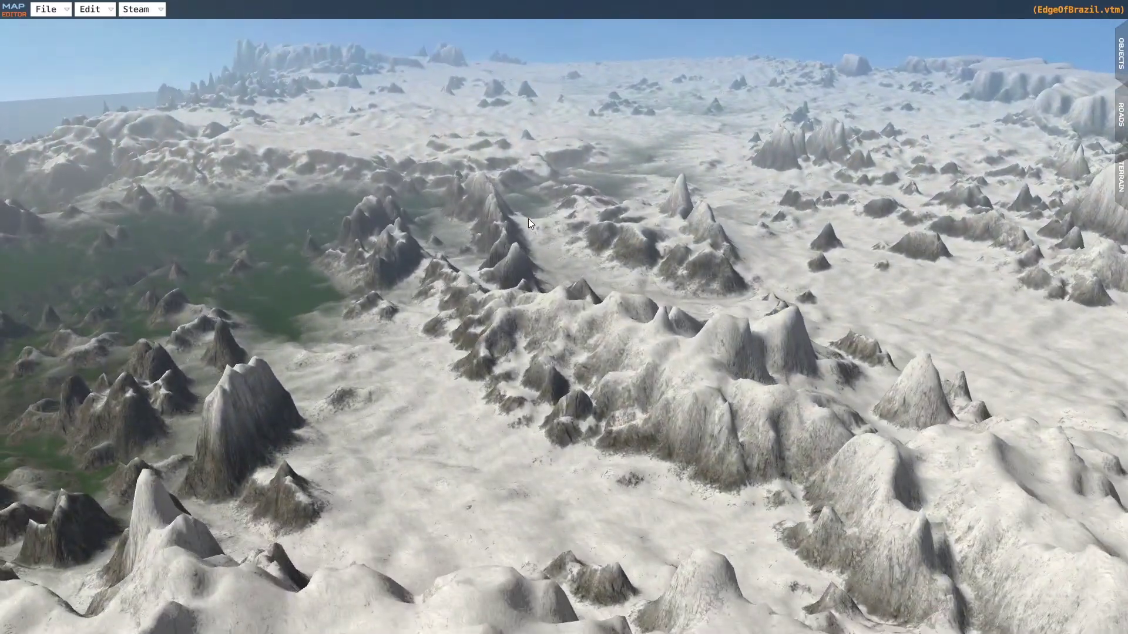
{"action": "key", "text": "a"}
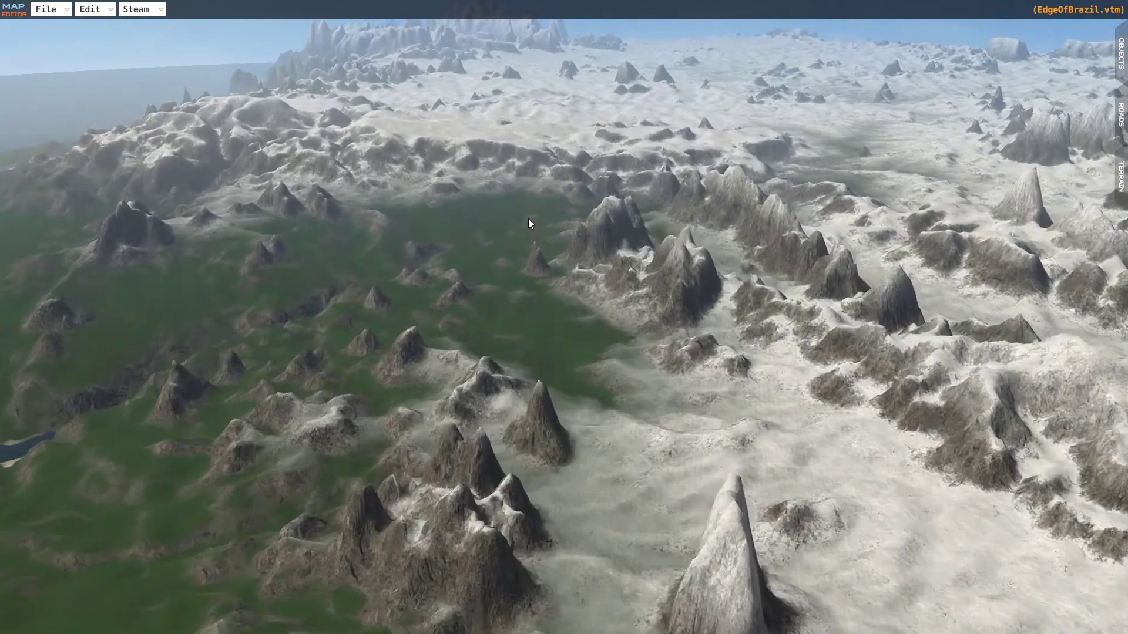
{"action": "key", "text": "a"}
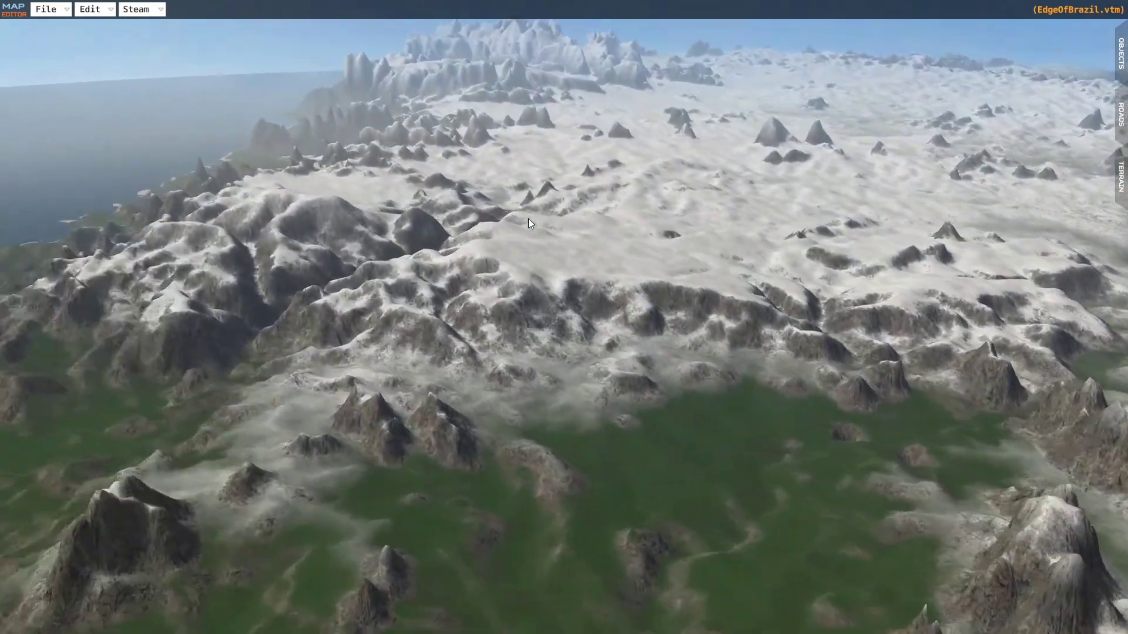
{"action": "key", "text": "a"}
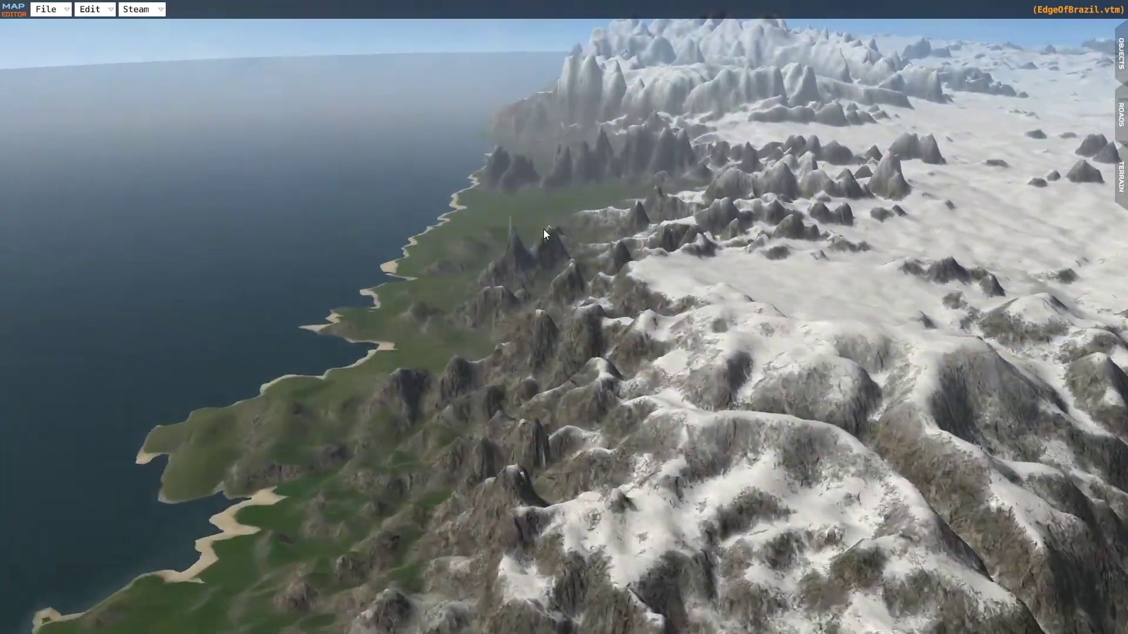
- Examine the sharp peaks along the coast and the snow-covered mountain range up close and from above
{"action": "key", "text": "w"}
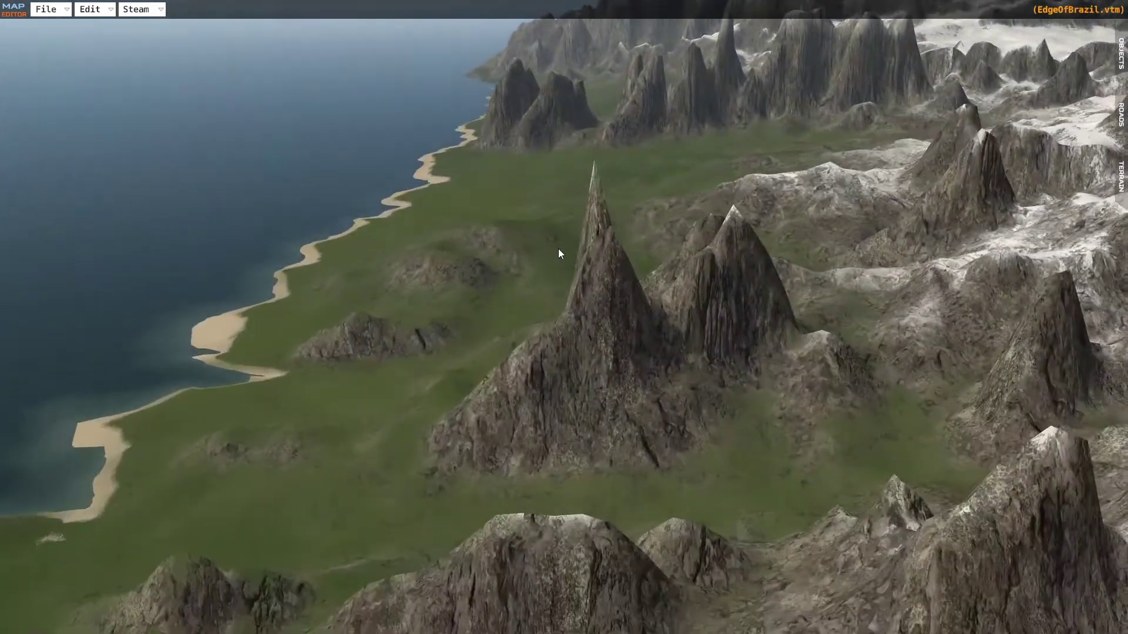
{"action": "key", "text": "w"}
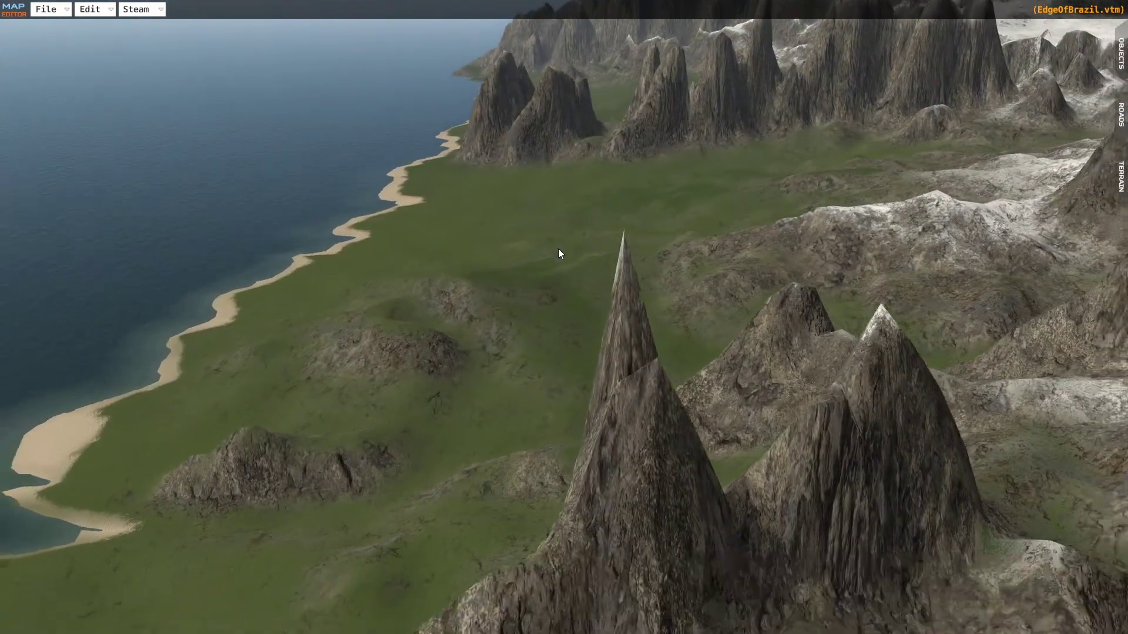
{"action": "right_click_drag", "start_coordinate": [560, 250], "coordinate": [718, 238]}
{"action": "scroll", "coordinate": [664, 258], "scroll_direction": "down", "scroll_amount": 3}
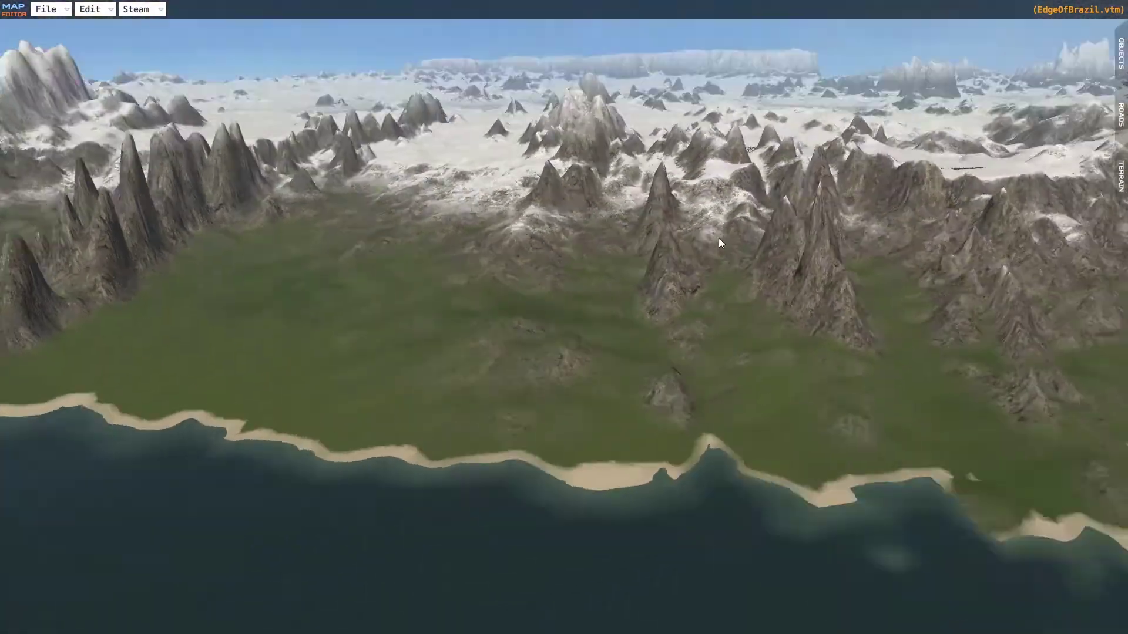
{"action": "middle_click_drag", "start_coordinate": [721, 243], "coordinate": [522, 296]}
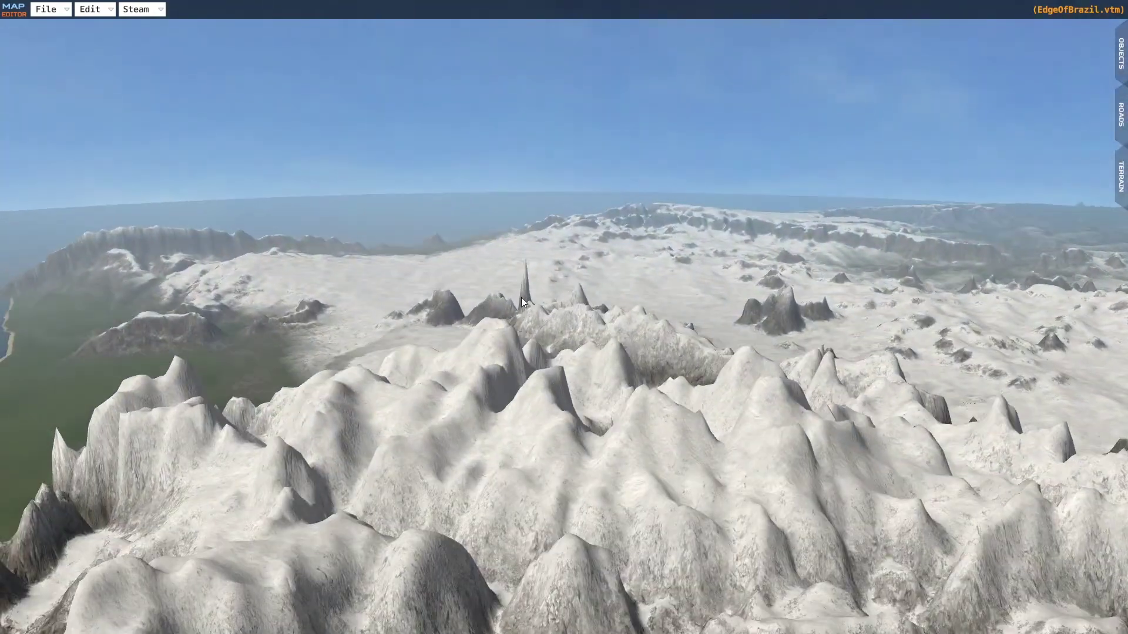
{"action": "middle_click_drag", "start_coordinate": [770, 474], "coordinate": [645, 438]}
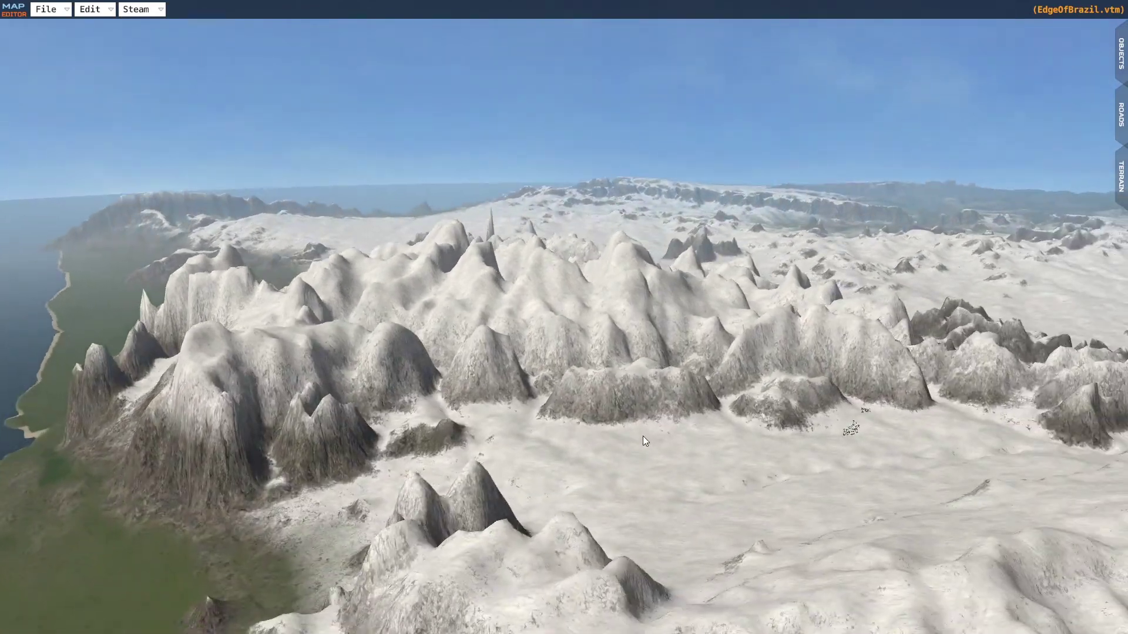
{"action": "middle_click_drag", "start_coordinate": [557, 379], "coordinate": [503, 320]}
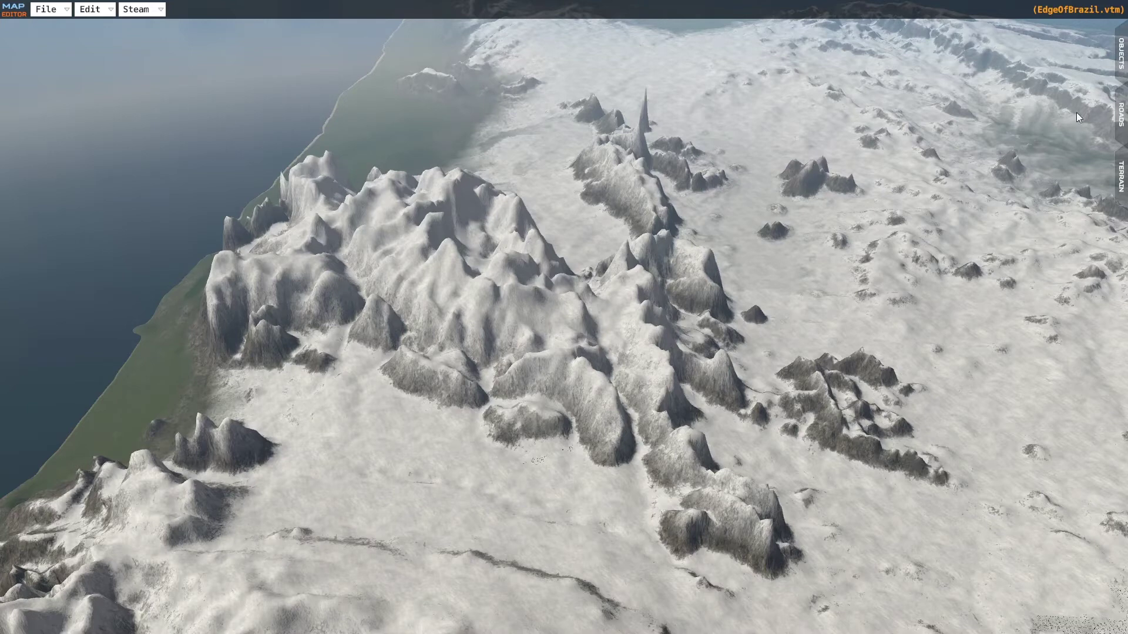
- Start a new static prefab object and view the airbases offered in the Bases category
{"action": "left_click", "coordinate": [1122, 65]}
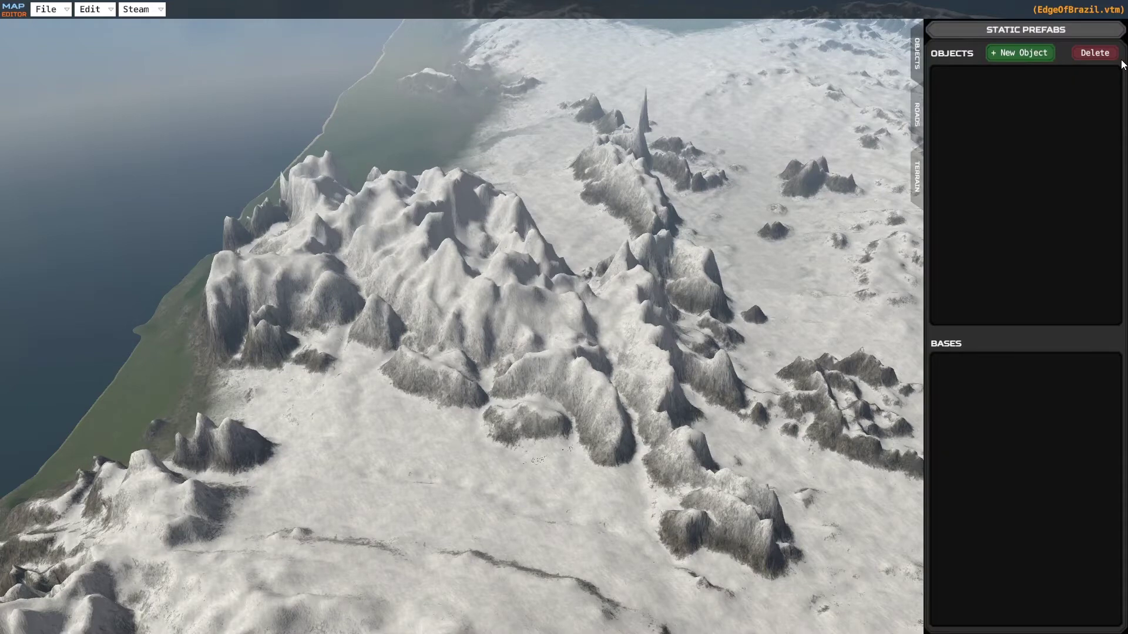
{"action": "left_click", "coordinate": [1028, 54]}
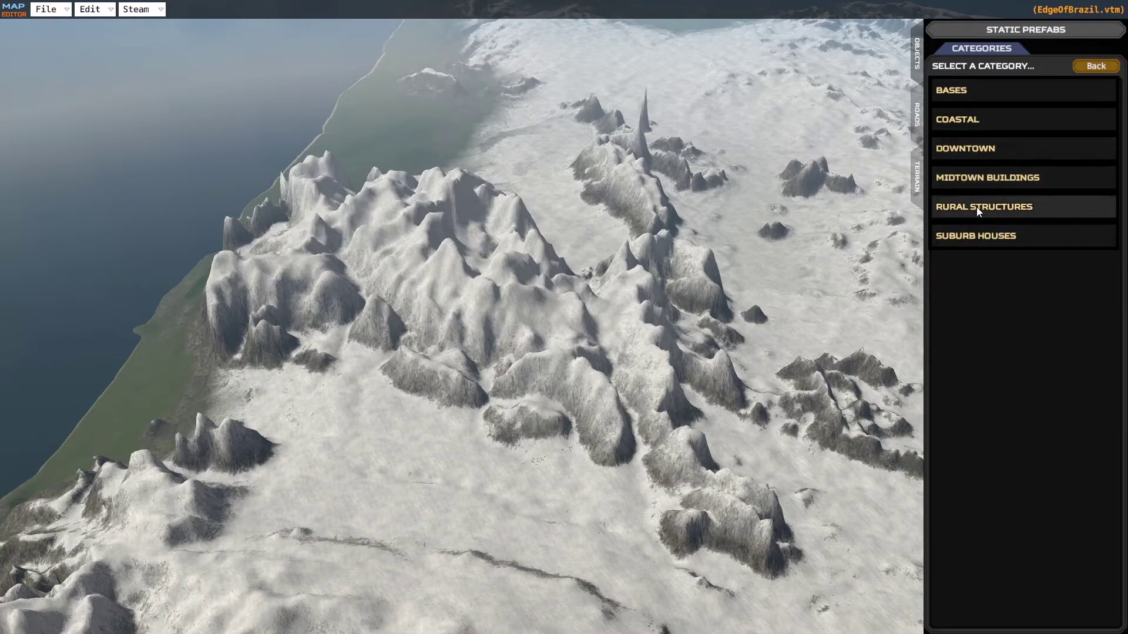
{"action": "left_click", "coordinate": [967, 93]}
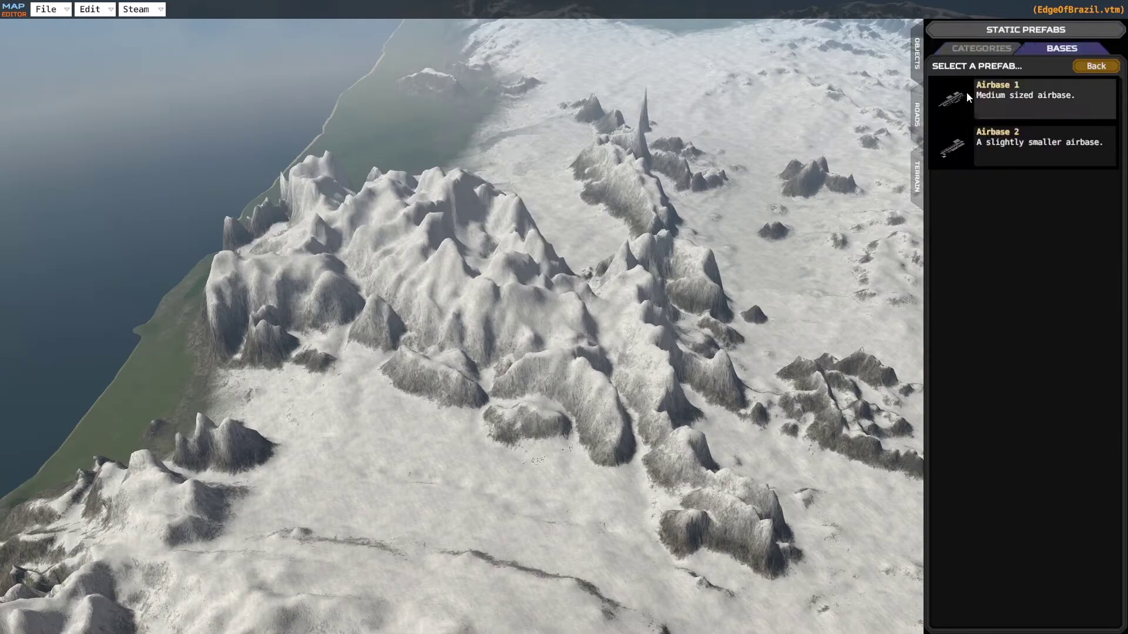
- Survey the snowy plateau beyond the mountain range and its surrounding green coast
{"action": "key", "text": "d"}
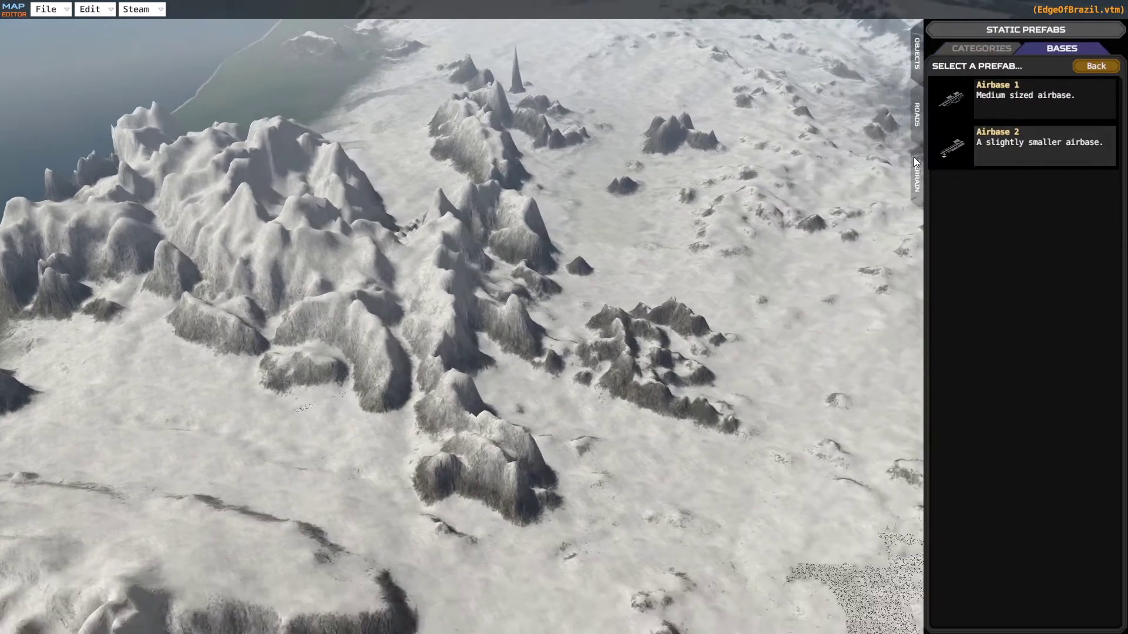
{"action": "key", "text": "w"}
{"action": "key", "text": "d"}
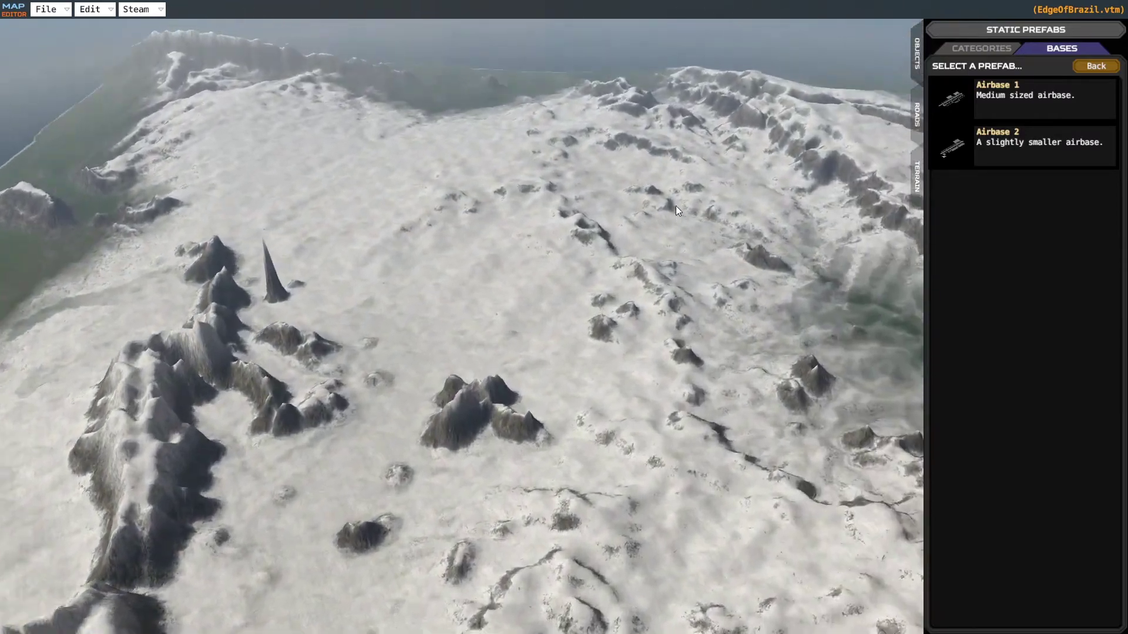
{"action": "key", "text": "w"}
{"action": "key", "text": "a"}
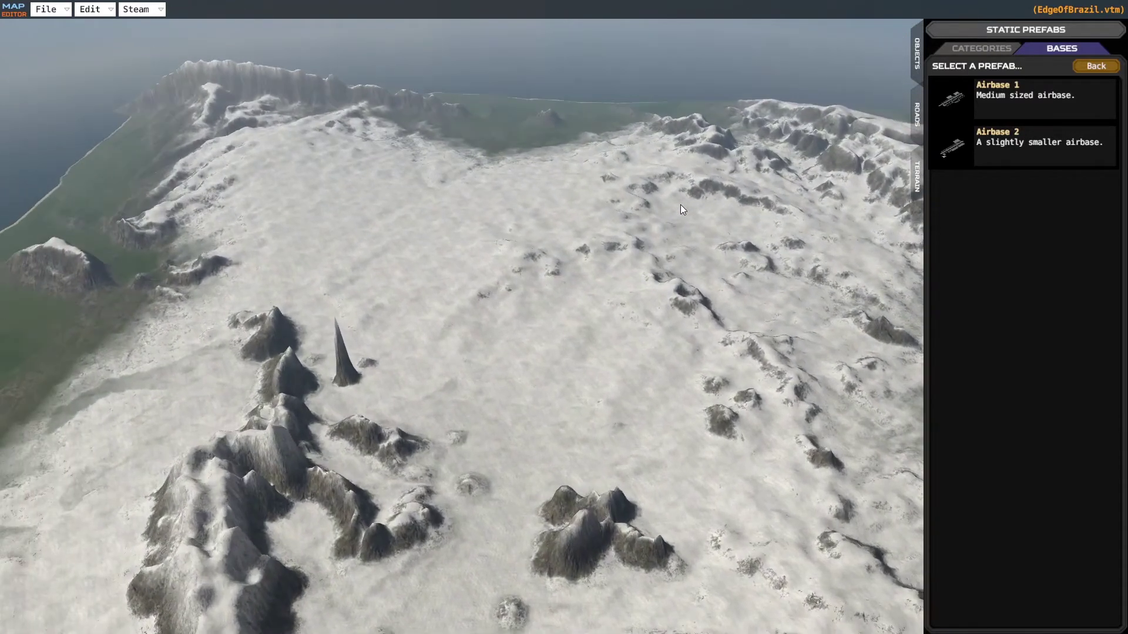
{"action": "key", "text": "w"}
{"action": "key", "text": "w"}
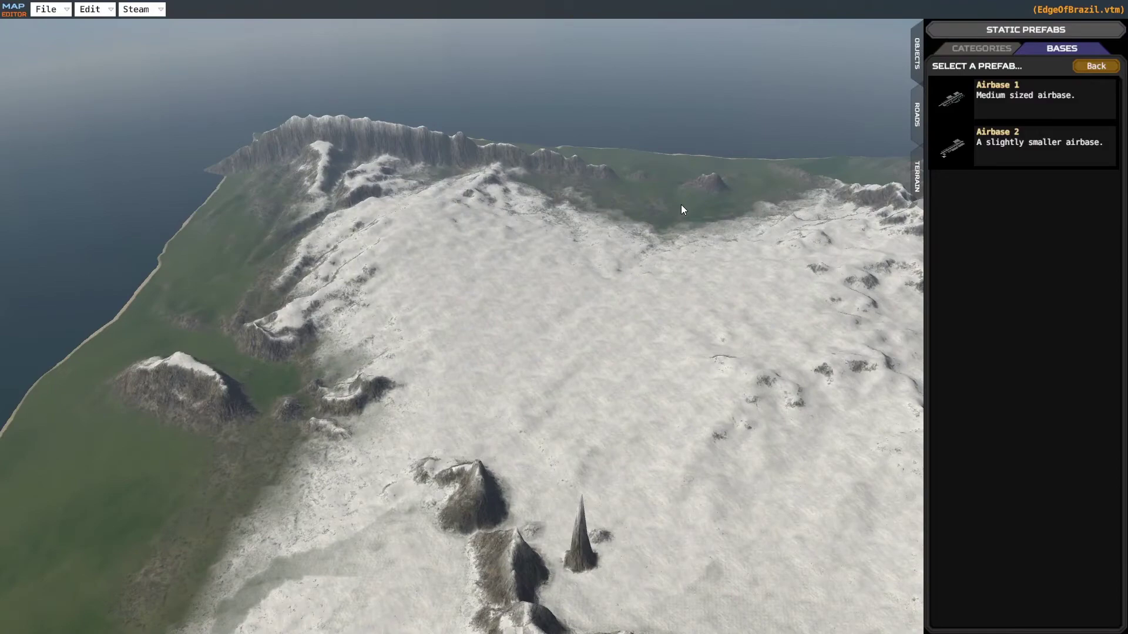
{"action": "key", "text": "d"}
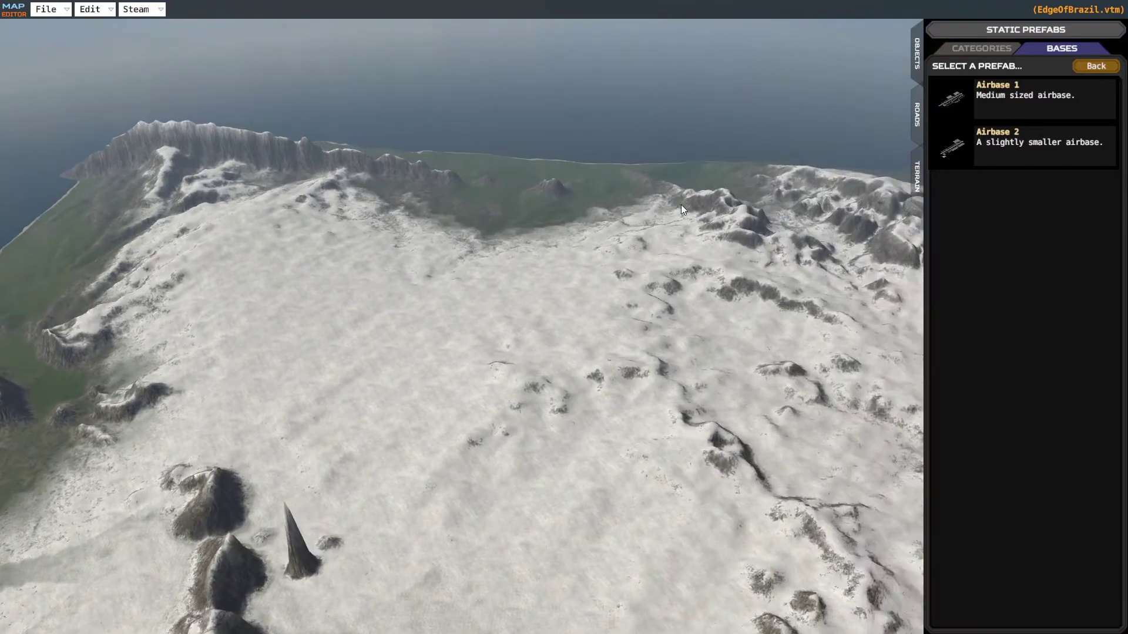
{"action": "key", "text": "a"}
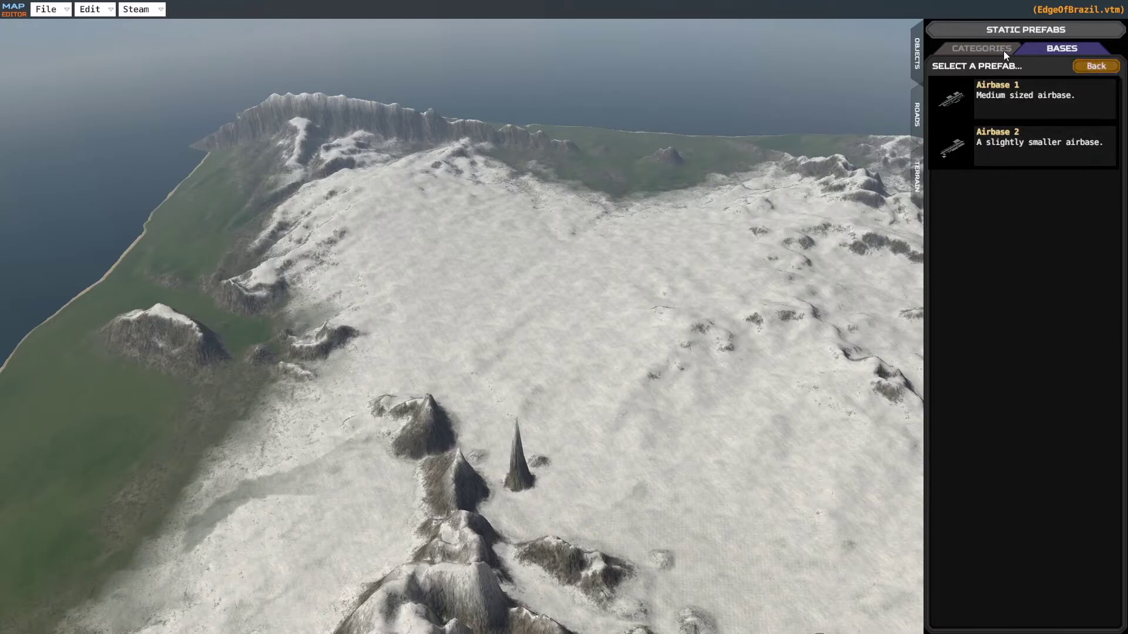
- Browse the prefabs in the Coastal and Downtown categories, then return to the category list
{"action": "left_click", "coordinate": [1090, 66]}
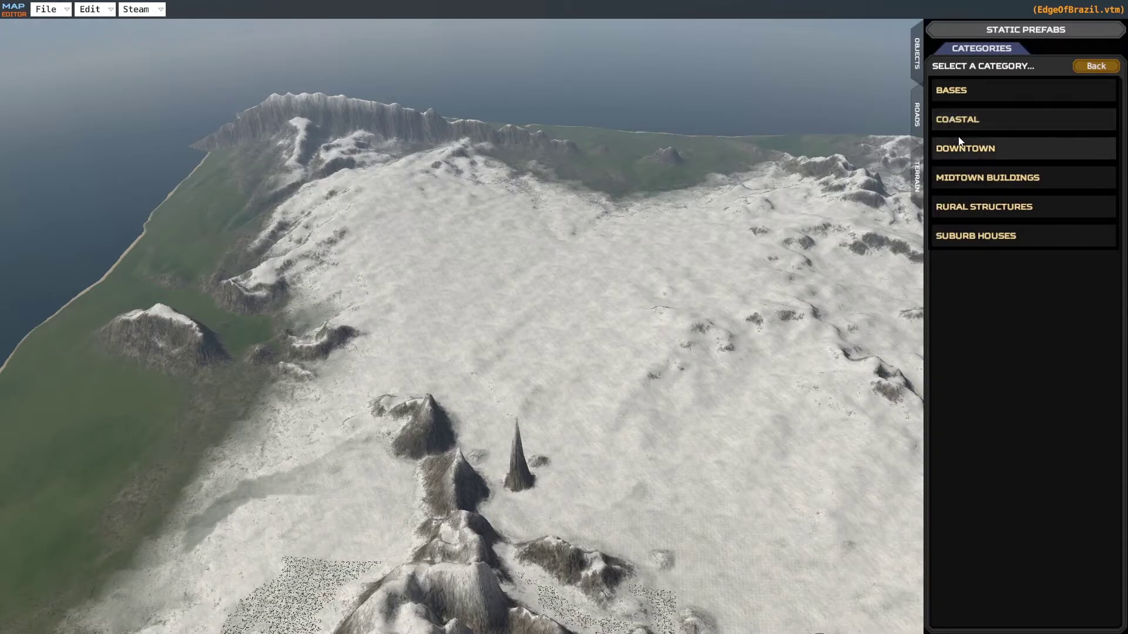
{"action": "left_click", "coordinate": [995, 124]}
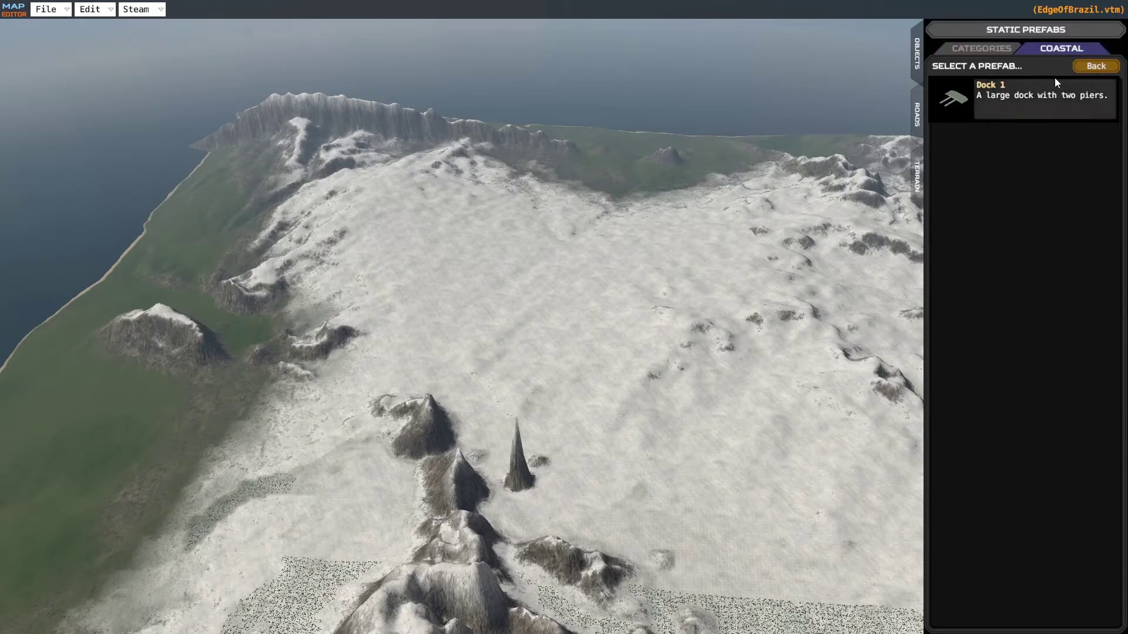
{"action": "left_click", "coordinate": [1092, 68]}
{"action": "left_click", "coordinate": [1007, 148]}
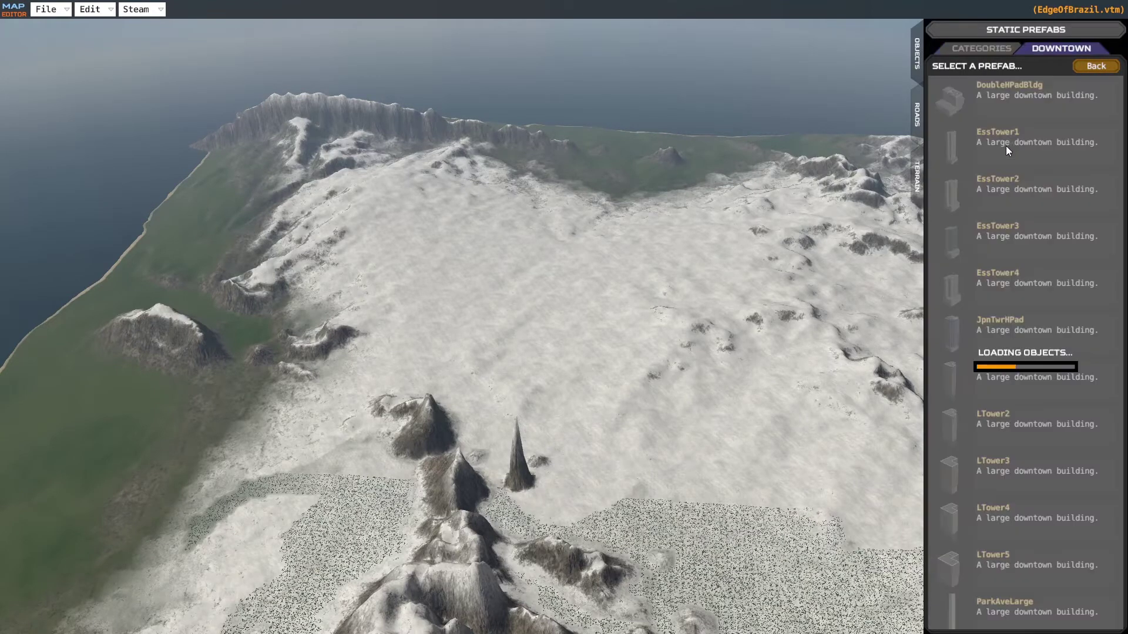
{"action": "scroll", "coordinate": [1031, 271], "scroll_direction": "down", "scroll_amount": 1}
{"action": "scroll", "coordinate": [1031, 269], "scroll_direction": "down", "scroll_amount": 1}
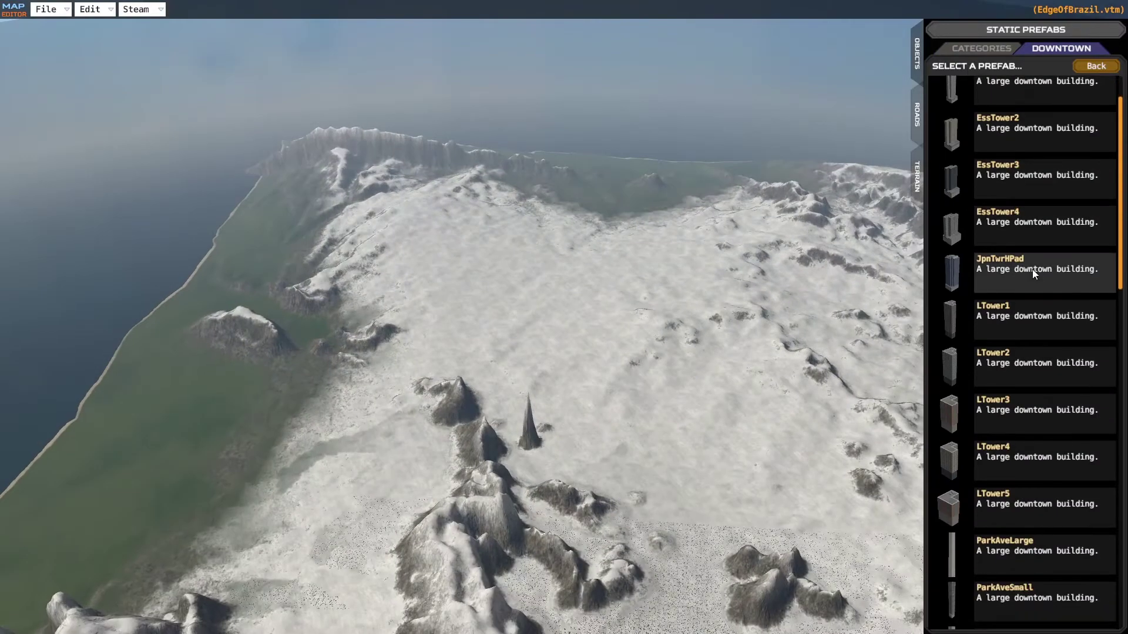
{"action": "scroll", "coordinate": [697, 332], "scroll_direction": "up", "scroll_amount": 3}
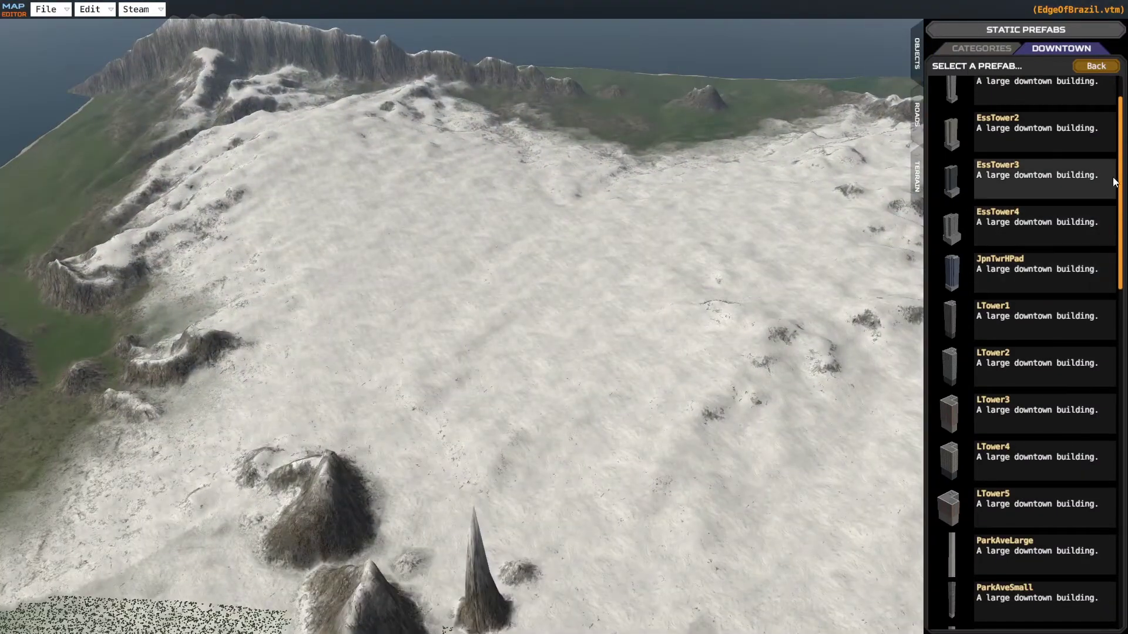
{"action": "left_click_drag", "start_coordinate": [1116, 178], "coordinate": [1118, 467]}
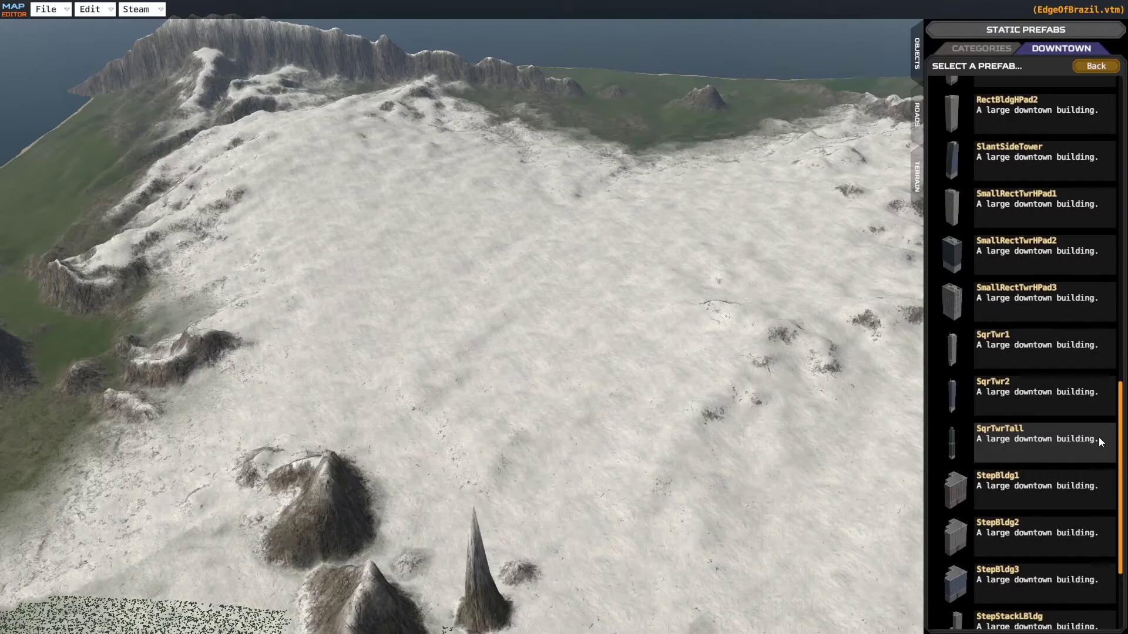
{"action": "left_click", "coordinate": [1084, 67]}
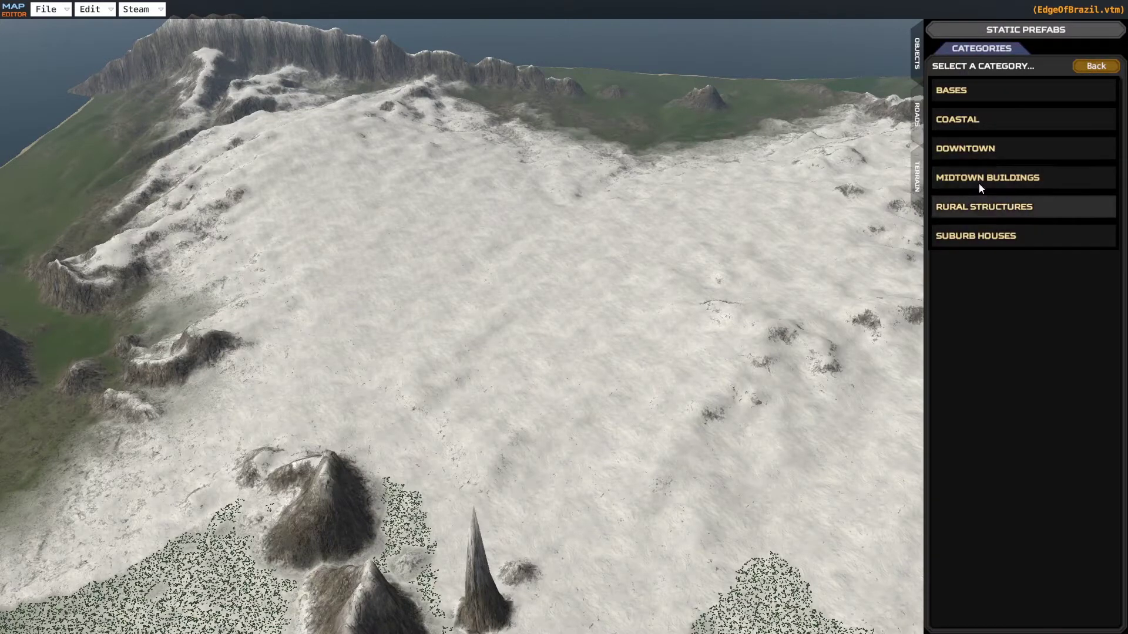
- View the road sets available for the map
{"action": "left_click", "coordinate": [917, 115]}
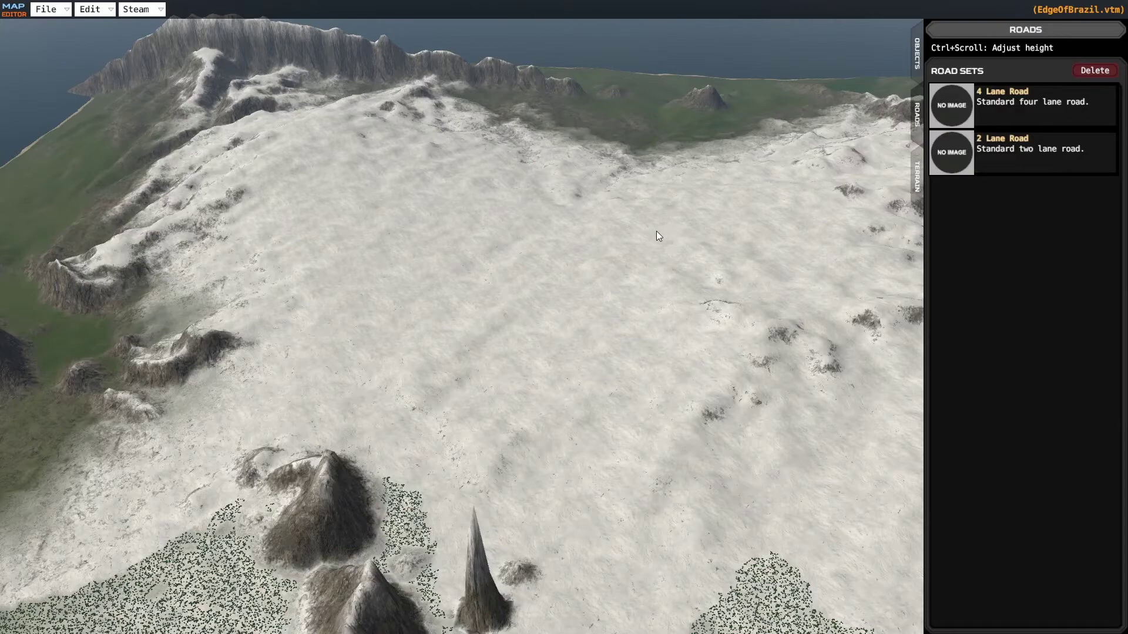
{"action": "key", "text": "s"}
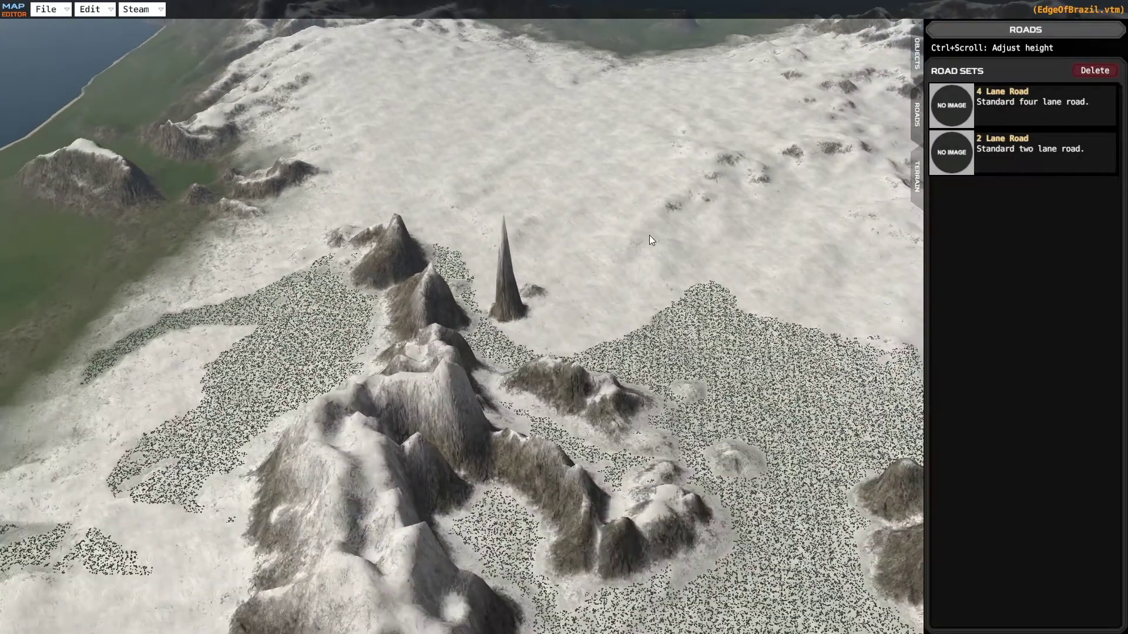
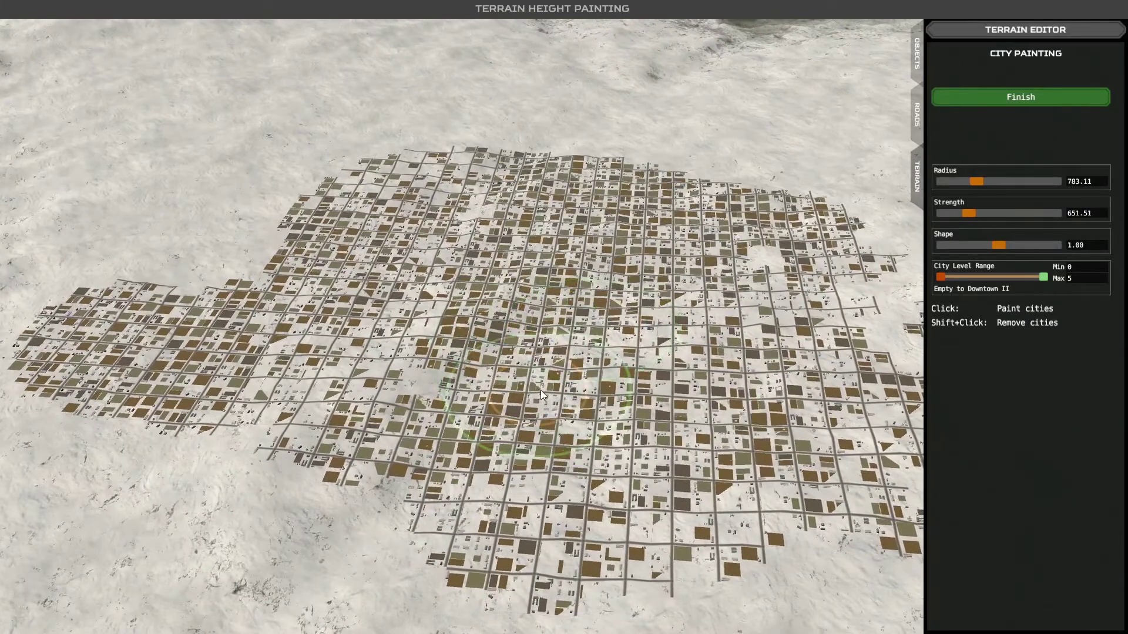
- Paint denser blocks across the city on the snowfield and build up a high-rise downtown at its centre
{"action": "mouse_move", "coordinate": [538, 384]}
{"action": "left_mouse_down"}
{"action": "mouse_move", "coordinate": [508, 360]}
{"action": "mouse_move", "coordinate": [489, 306]}
{"action": "mouse_move", "coordinate": [717, 354]}
{"action": "left_mouse_up"}
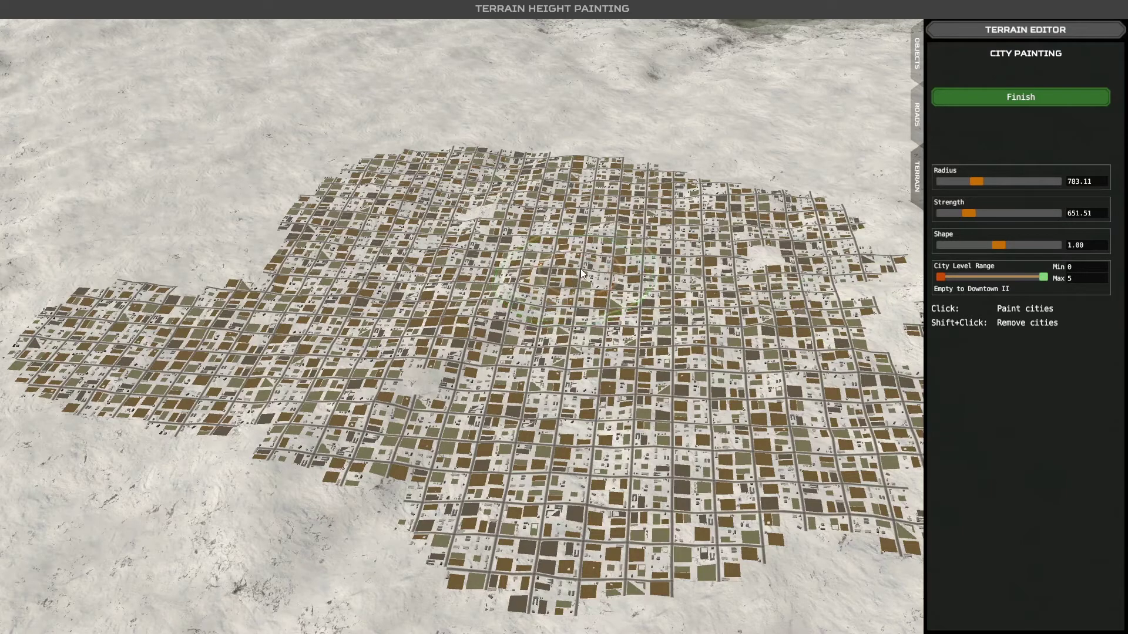
{"action": "mouse_move", "coordinate": [581, 269]}
{"action": "left_mouse_down", "text": "shift"}
{"action": "mouse_move", "coordinate": [491, 256]}
{"action": "mouse_move", "coordinate": [176, 347]}
{"action": "mouse_move", "coordinate": [412, 382]}
{"action": "mouse_move", "coordinate": [537, 349]}
{"action": "mouse_move", "coordinate": [587, 357]}
{"action": "mouse_move", "coordinate": [557, 364]}
{"action": "mouse_move", "coordinate": [588, 346]}
{"action": "mouse_move", "coordinate": [595, 287]}
{"action": "mouse_move", "coordinate": [561, 302]}
{"action": "mouse_move", "coordinate": [425, 302]}
{"action": "mouse_move", "coordinate": [438, 355]}
{"action": "mouse_move", "coordinate": [388, 324]}
{"action": "mouse_move", "coordinate": [450, 264]}
{"action": "mouse_move", "coordinate": [536, 245]}
{"action": "mouse_move", "coordinate": [627, 271]}
{"action": "mouse_move", "coordinate": [628, 376]}
{"action": "mouse_move", "coordinate": [460, 387]}
{"action": "mouse_move", "coordinate": [503, 413]}
{"action": "mouse_move", "coordinate": [626, 364]}
{"action": "mouse_move", "coordinate": [557, 285]}
{"action": "mouse_move", "coordinate": [504, 326]}
{"action": "mouse_move", "coordinate": [522, 337]}
{"action": "mouse_move", "coordinate": [546, 327]}
{"action": "left_mouse_up", "text": "shift"}
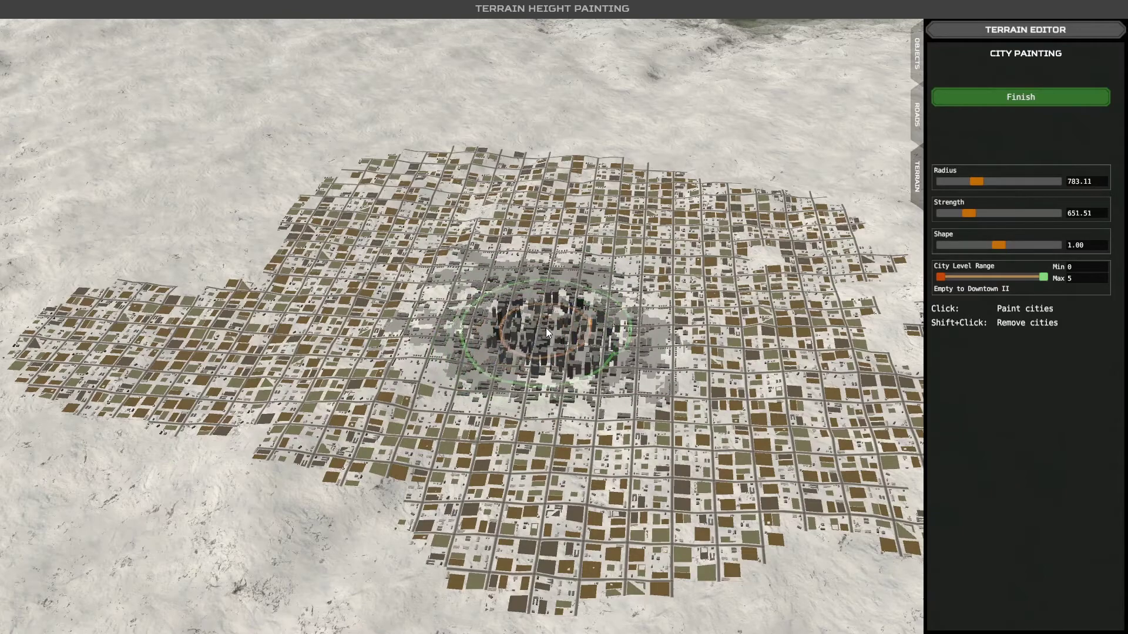
- Examine the painted city's street grid, outer blocks and overall extent on the snowfield
{"action": "scroll", "coordinate": [549, 327], "scroll_direction": "up", "scroll_amount": 4}
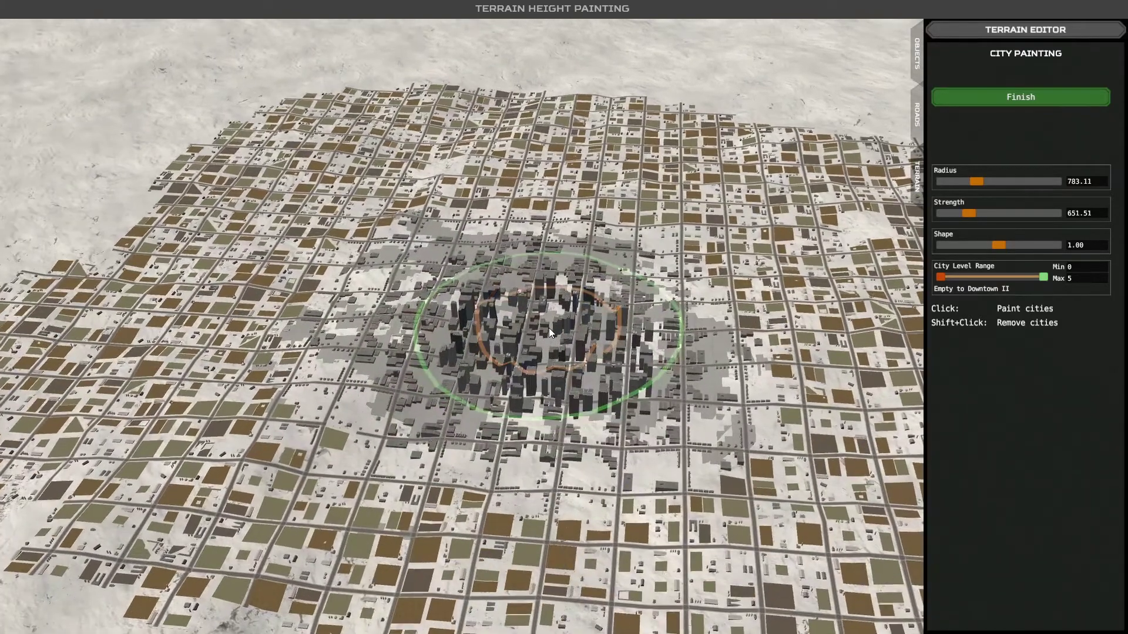
{"action": "scroll", "coordinate": [548, 327], "scroll_direction": "up", "scroll_amount": 2}
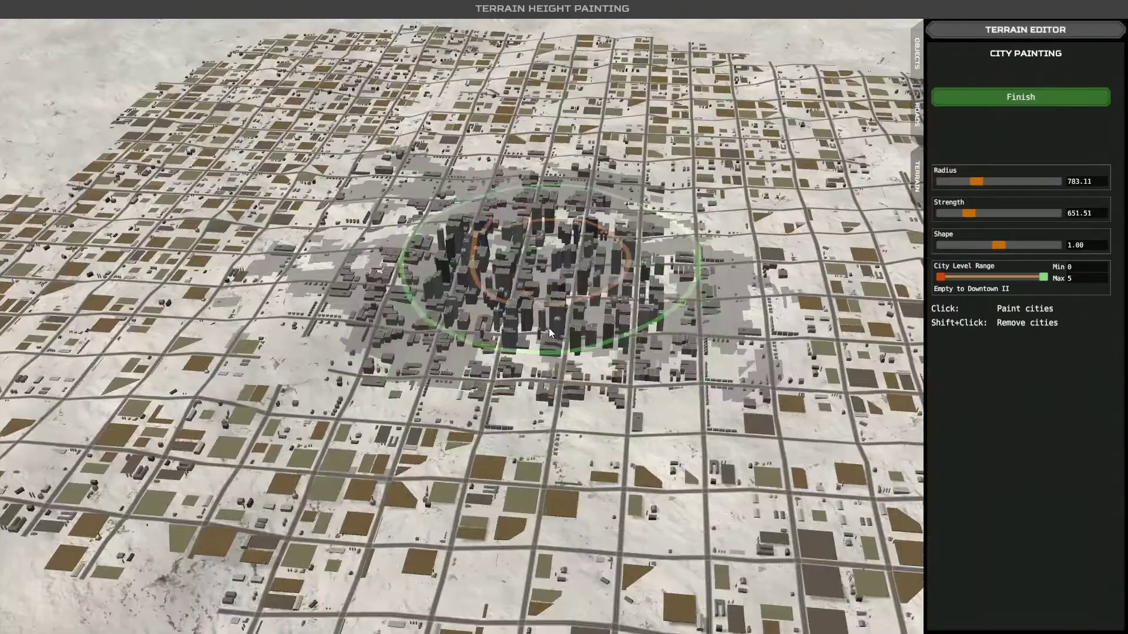
{"action": "key", "text": "s"}
{"action": "key", "text": "d"}
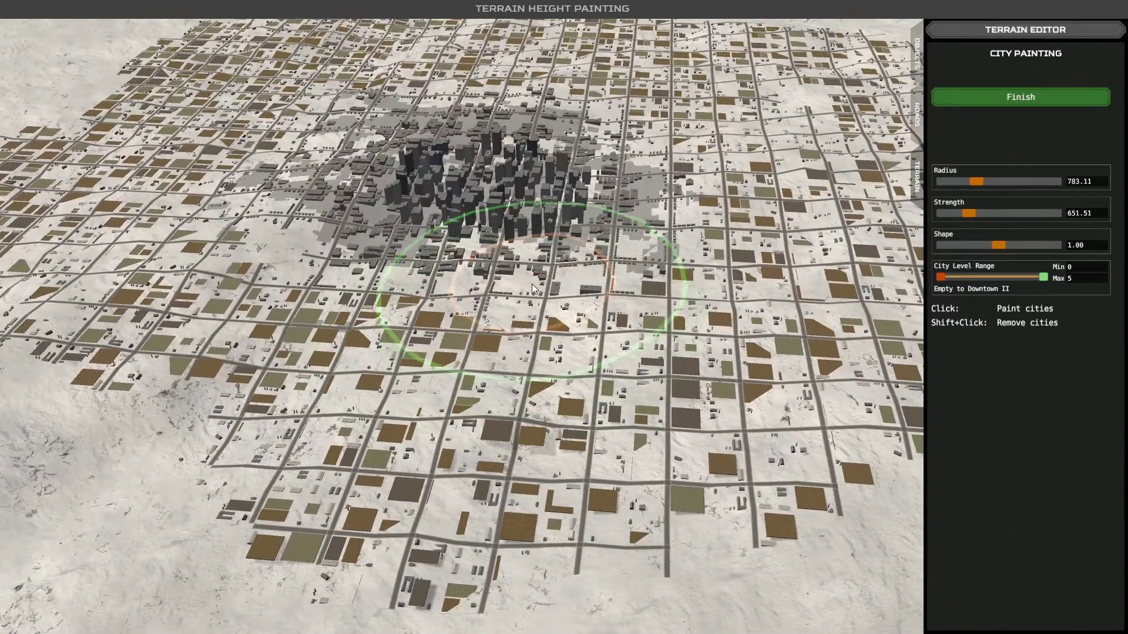
{"action": "scroll", "coordinate": [531, 284], "scroll_direction": "down", "scroll_amount": 5}
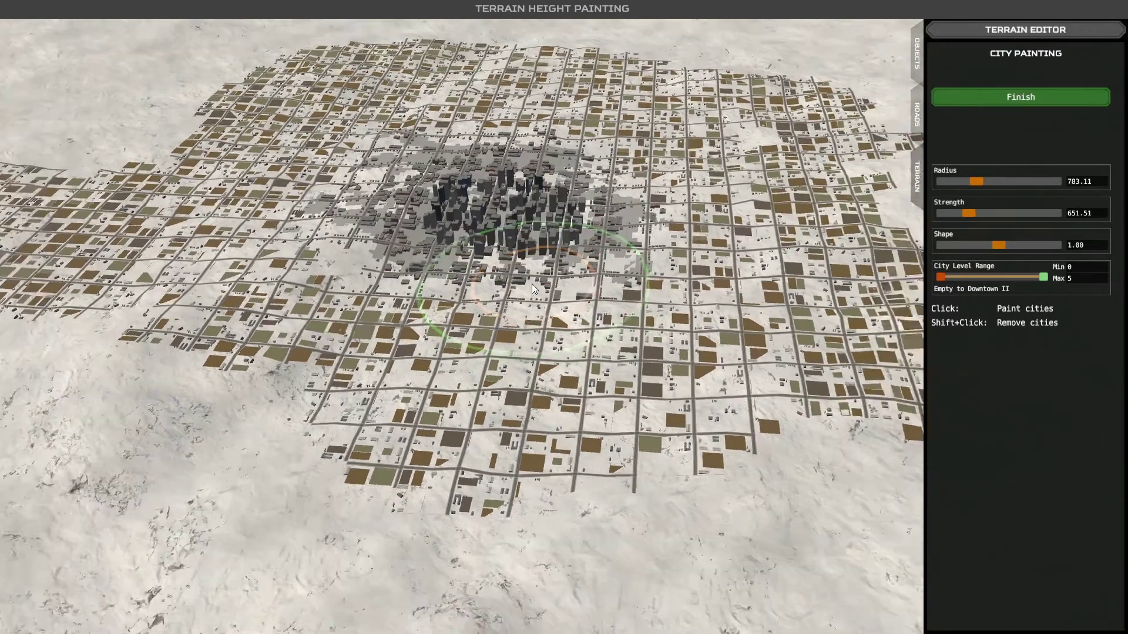
{"action": "scroll", "coordinate": [531, 283], "scroll_direction": "down", "scroll_amount": 3}
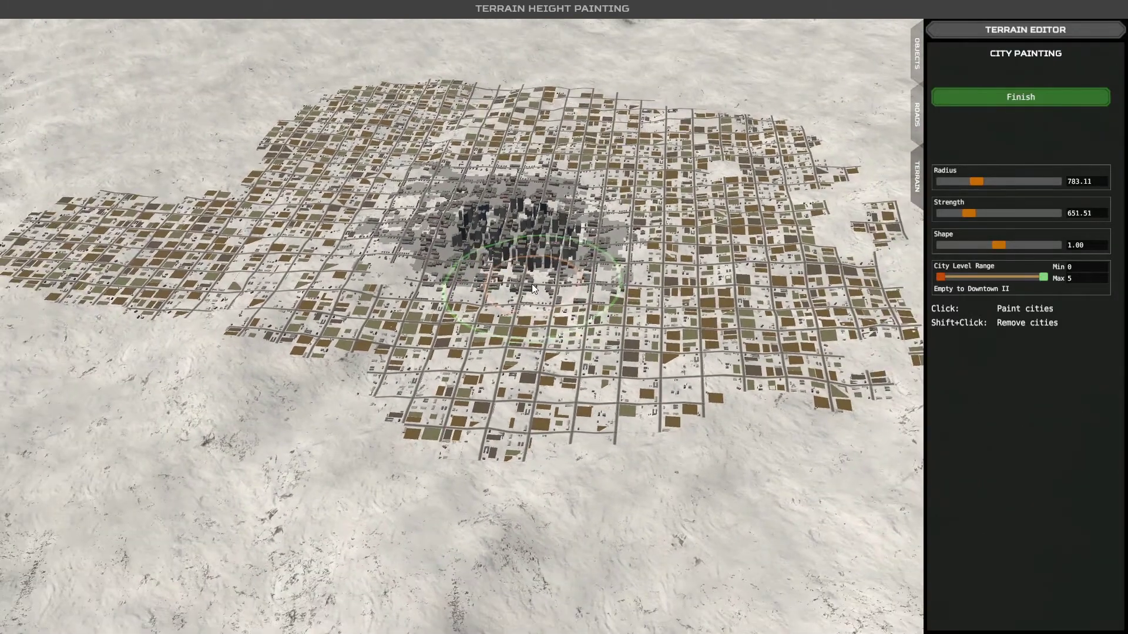
{"action": "right_click_drag", "start_coordinate": [531, 283], "coordinate": [477, 268]}
{"action": "key", "text": "d"}
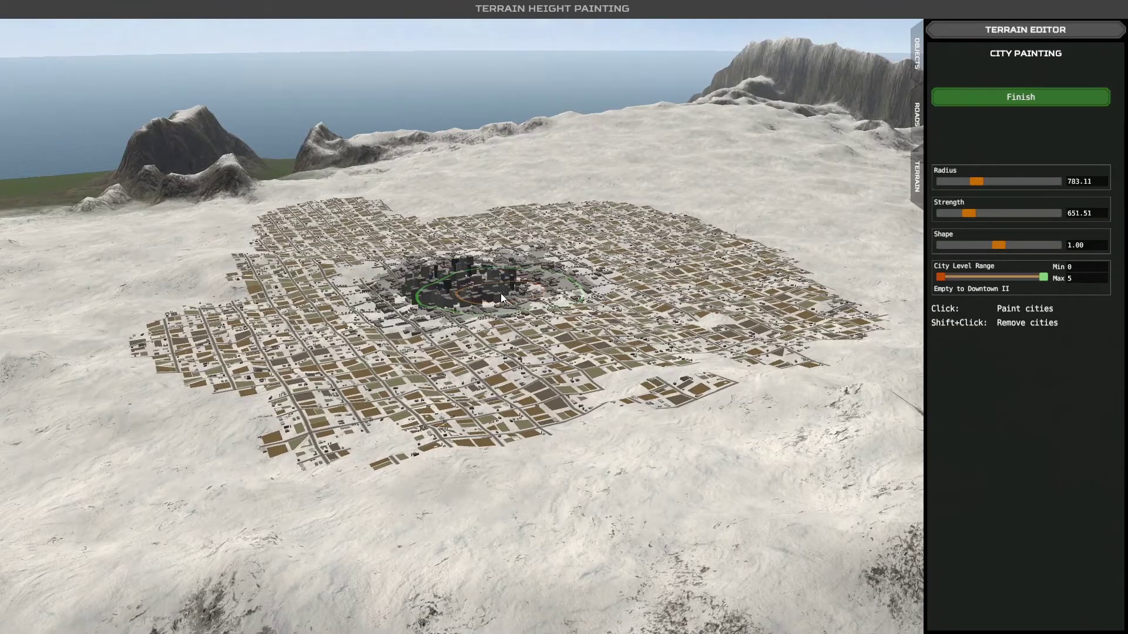
- Inspect the downtown high-rises up close, including their rooftops and the streets between them
{"action": "scroll", "coordinate": [510, 287], "scroll_direction": "up", "scroll_amount": 5}
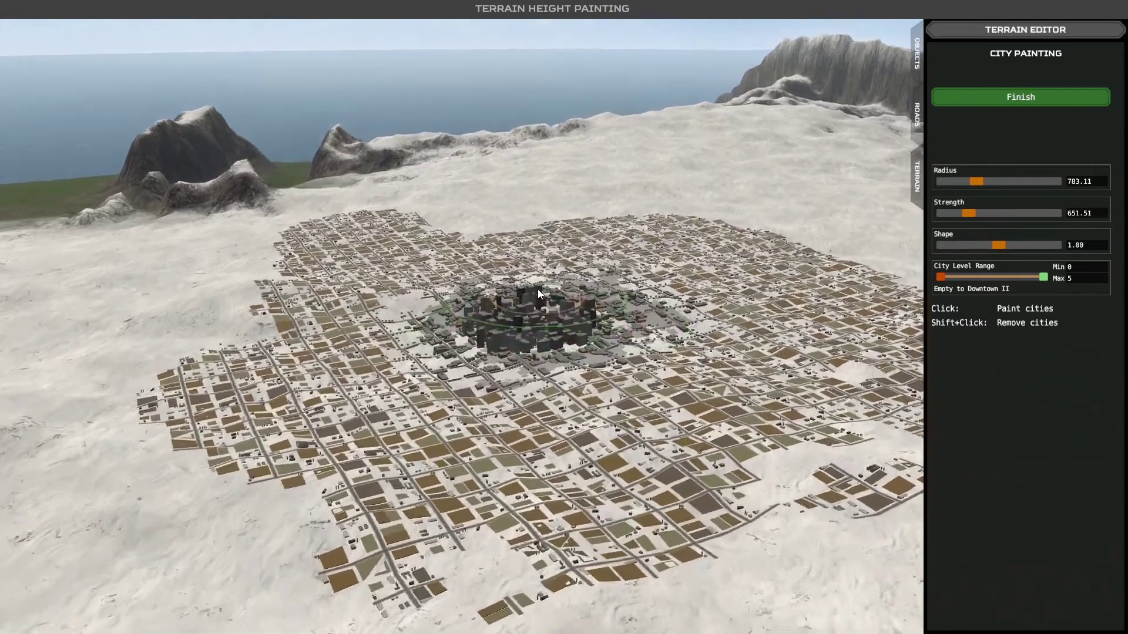
{"action": "scroll", "coordinate": [549, 353], "scroll_direction": "up", "scroll_amount": 5}
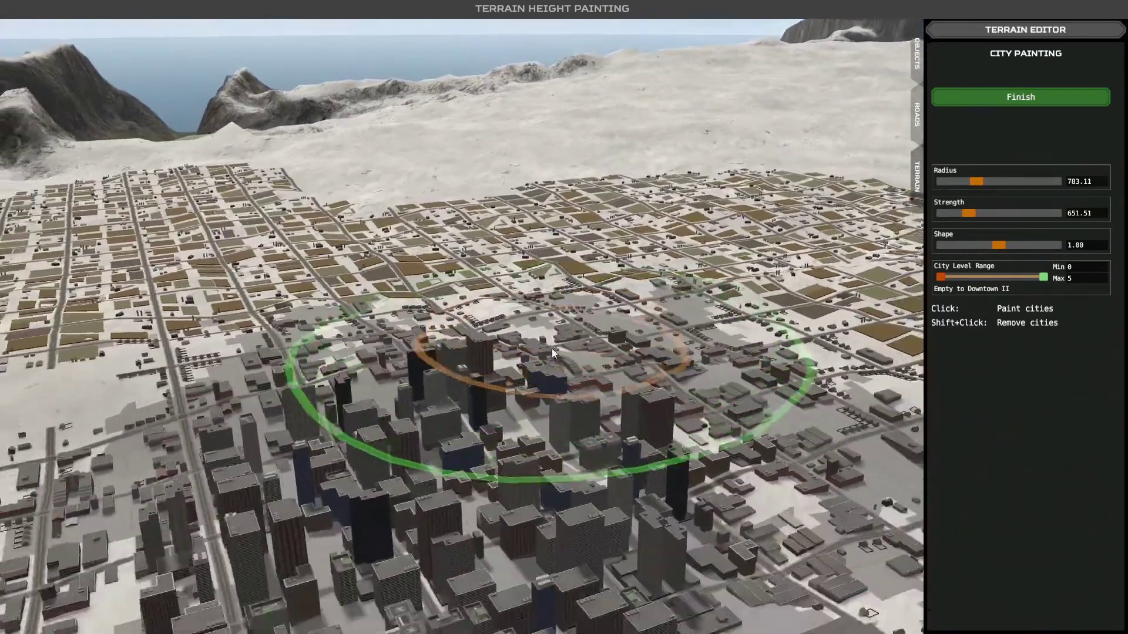
{"action": "scroll", "coordinate": [532, 360], "scroll_direction": "up", "scroll_amount": 5}
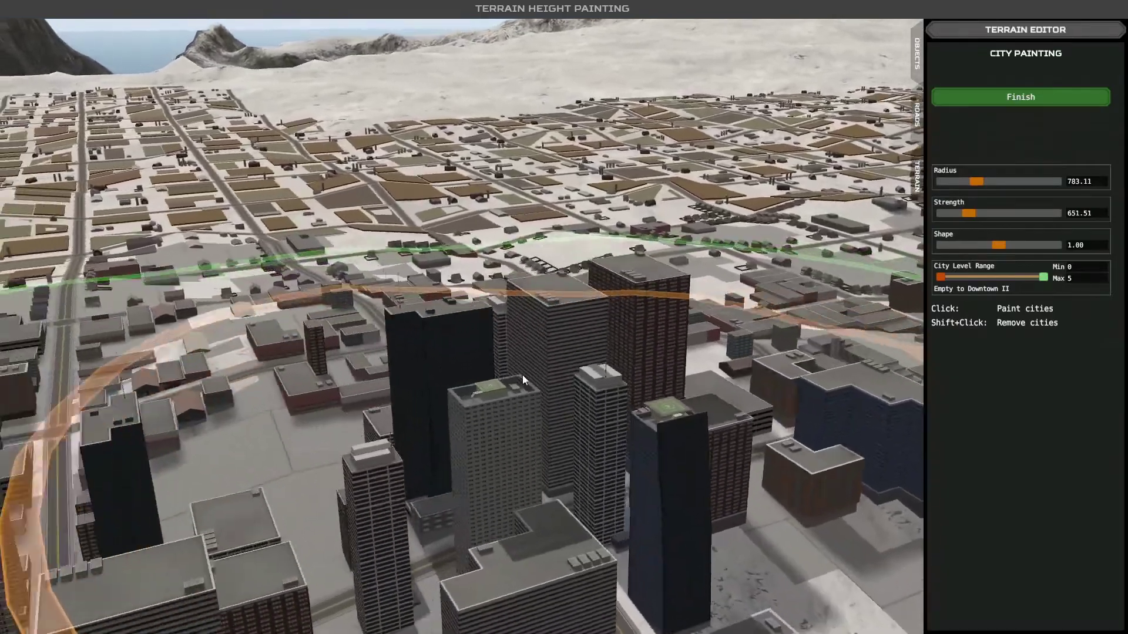
{"action": "scroll", "coordinate": [636, 465], "scroll_direction": "up", "scroll_amount": 5}
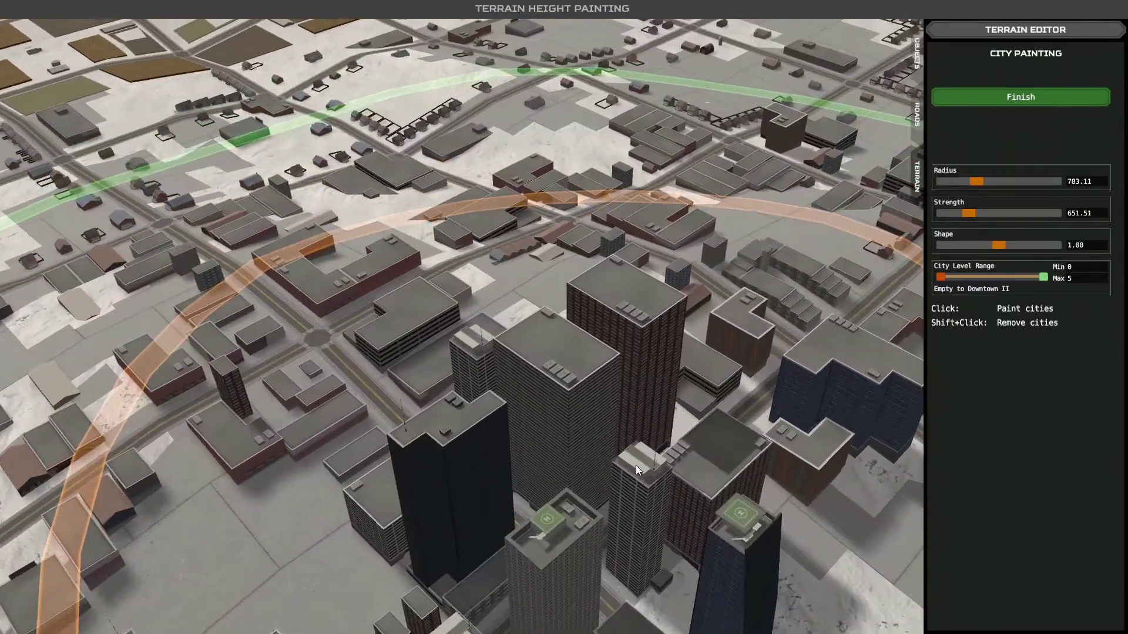
{"action": "key", "text": "s"}
{"action": "key", "text": "s"}
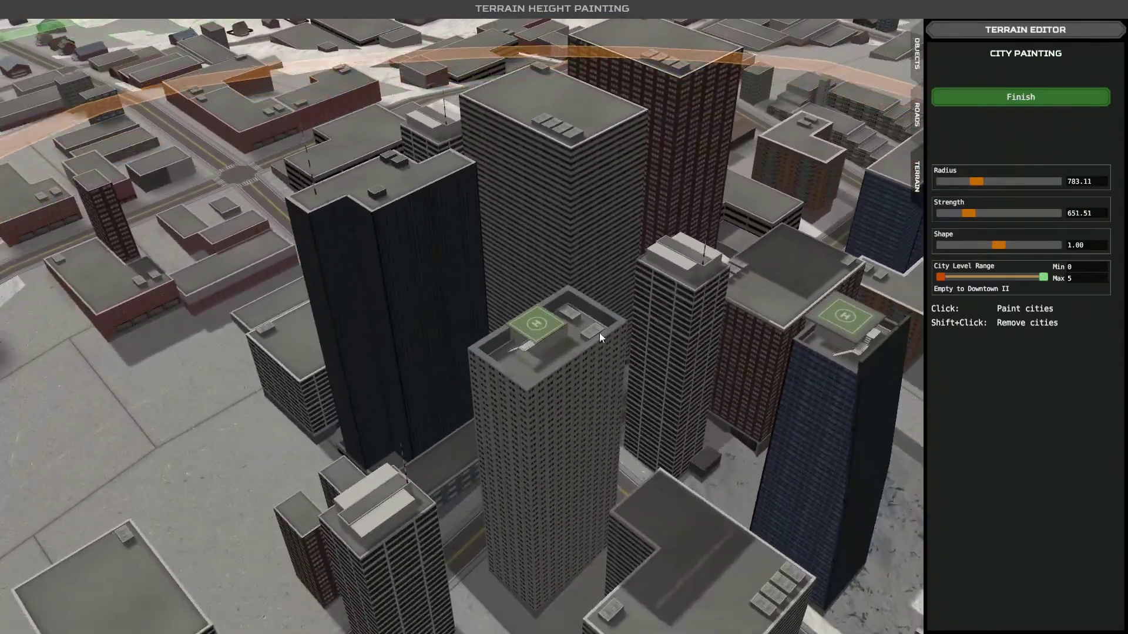
{"action": "key", "text": "s"}
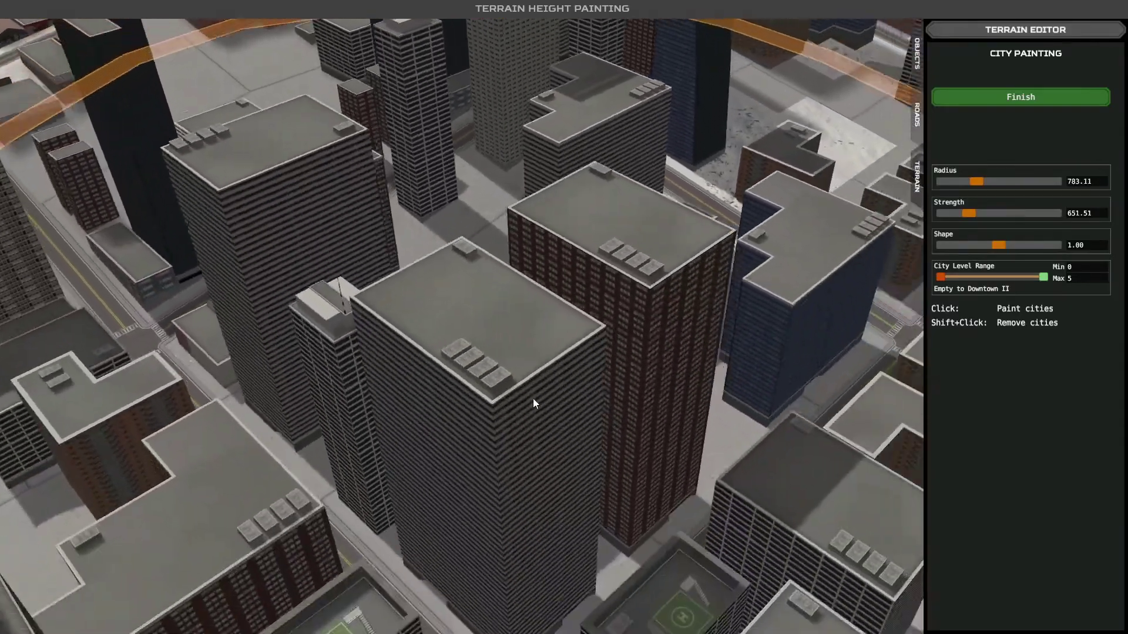
{"action": "key", "text": "d"}
{"action": "scroll", "coordinate": [543, 365], "scroll_direction": "down", "scroll_amount": 5}
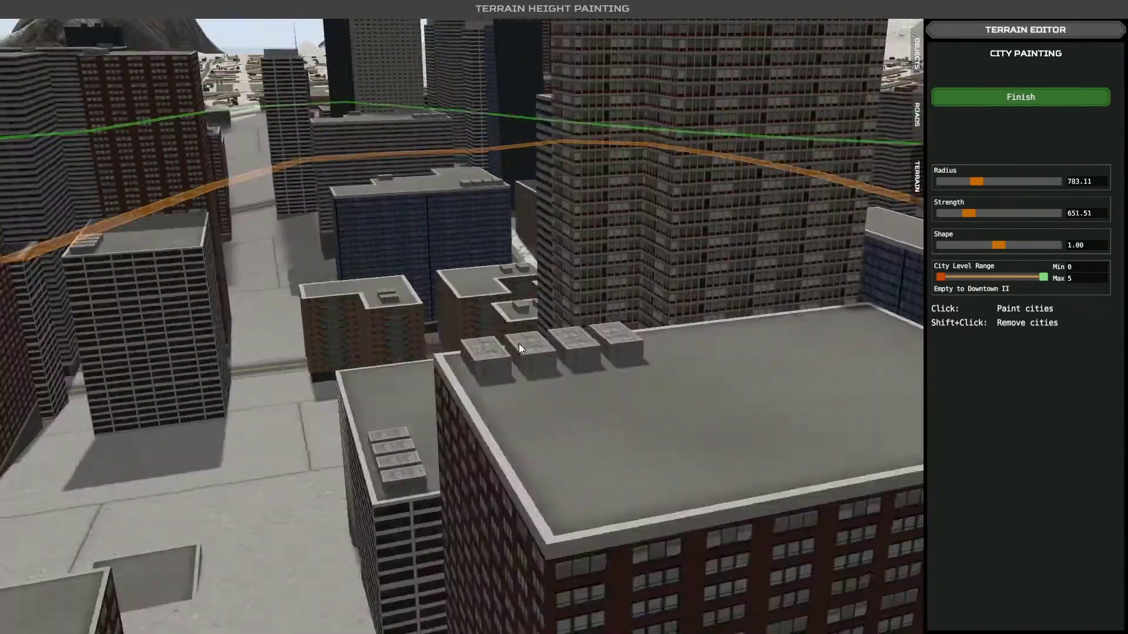
{"action": "scroll", "coordinate": [509, 349], "scroll_direction": "down", "scroll_amount": 5}
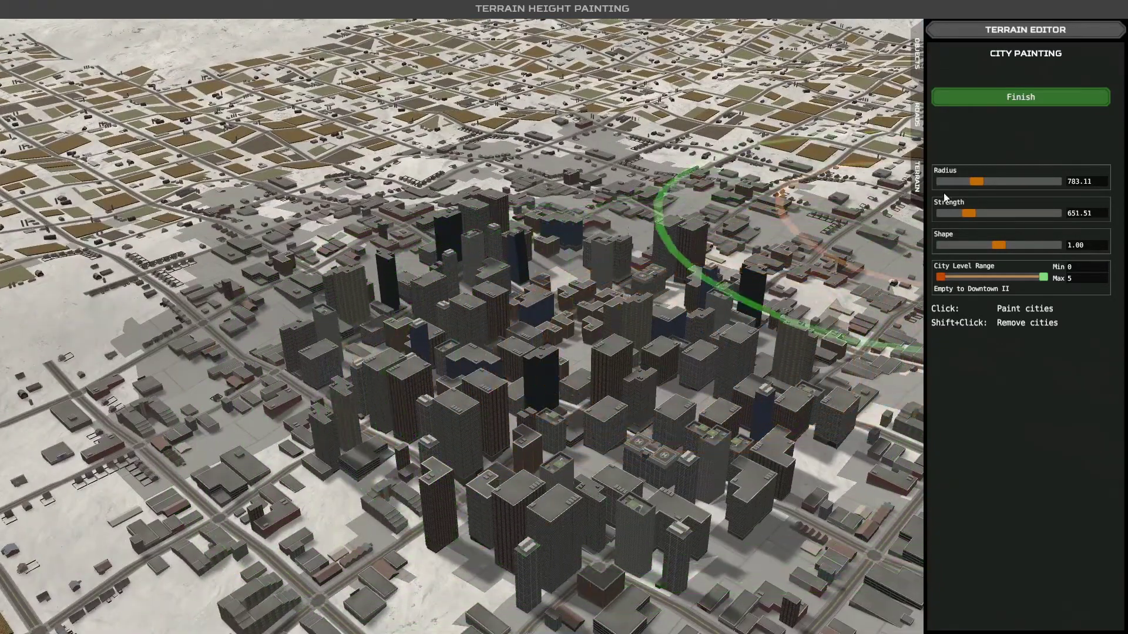
- Finish the city painting and start a new static object from the Downtown category
{"action": "left_click", "coordinate": [990, 102]}
{"action": "left_click", "coordinate": [919, 53]}
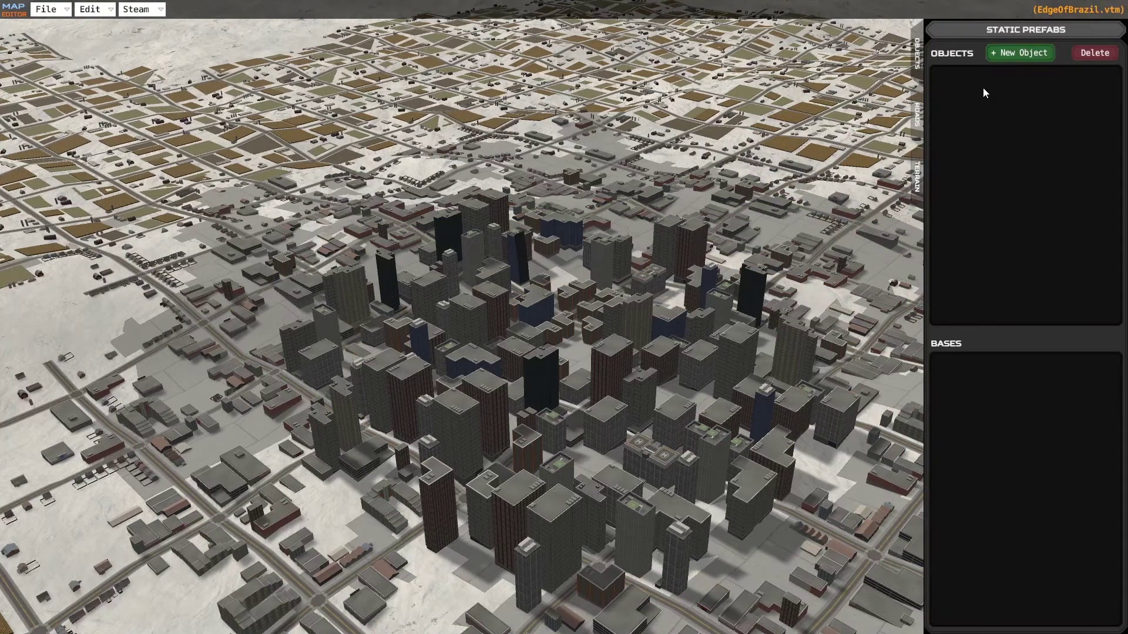
{"action": "left_click", "coordinate": [1022, 52]}
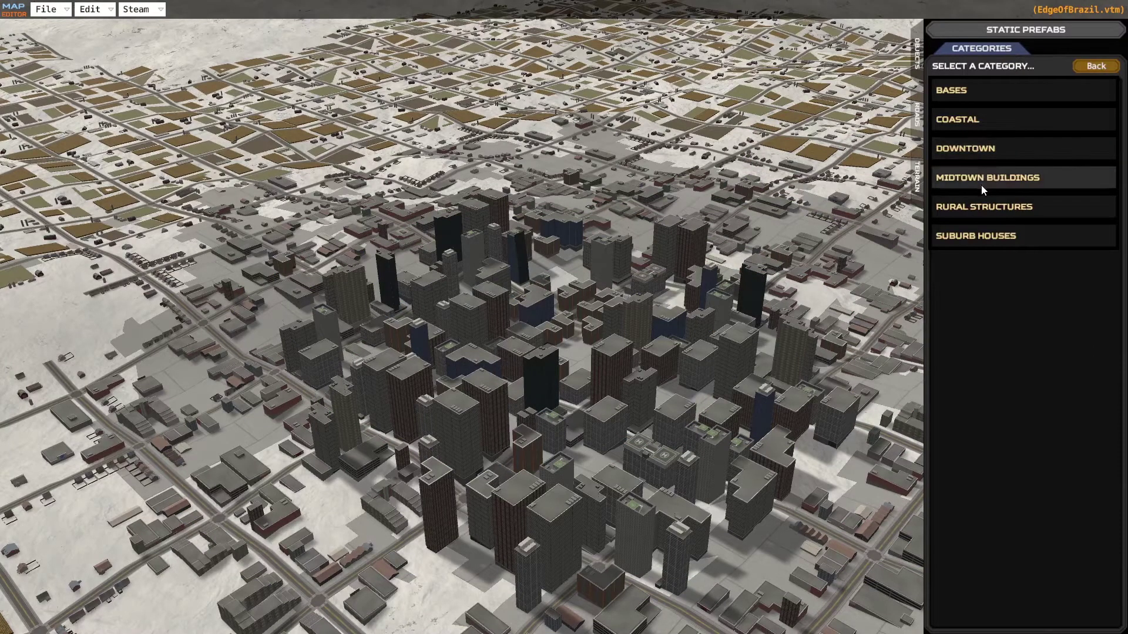
{"action": "left_click", "coordinate": [981, 149]}
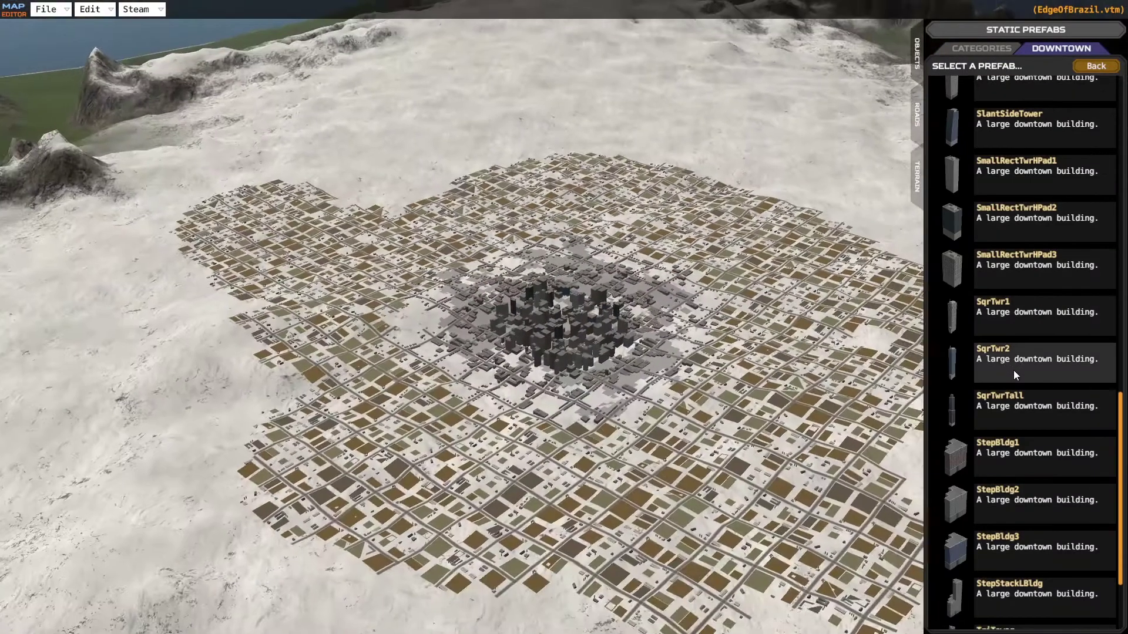
- Place a TwinTower prefab among the high-rises in the middle of downtown
{"action": "scroll", "coordinate": [737, 434], "scroll_direction": "up", "scroll_amount": 5}
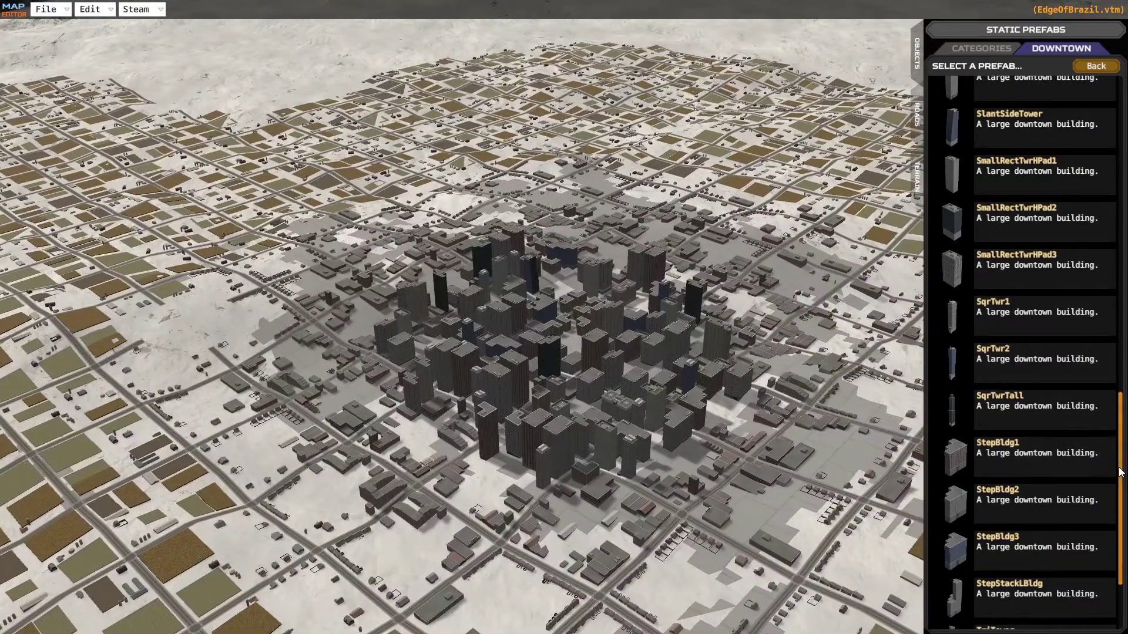
{"action": "left_click_drag", "start_coordinate": [1121, 463], "coordinate": [1113, 523]}
{"action": "left_click", "coordinate": [1040, 556]}
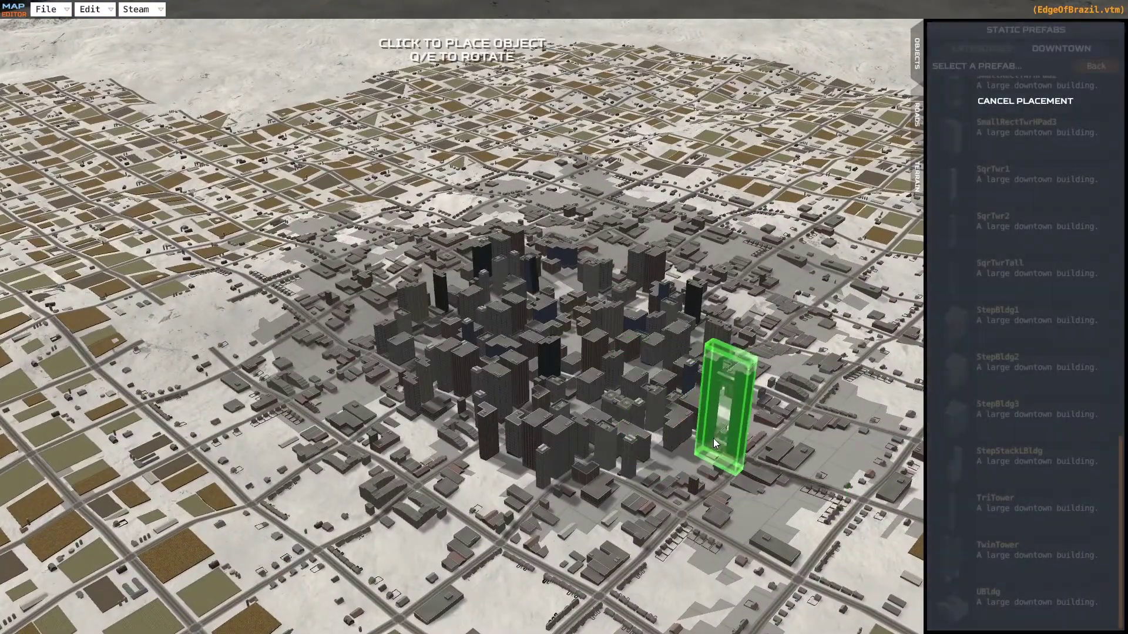
{"action": "scroll", "coordinate": [743, 434], "scroll_direction": "up", "scroll_amount": 5}
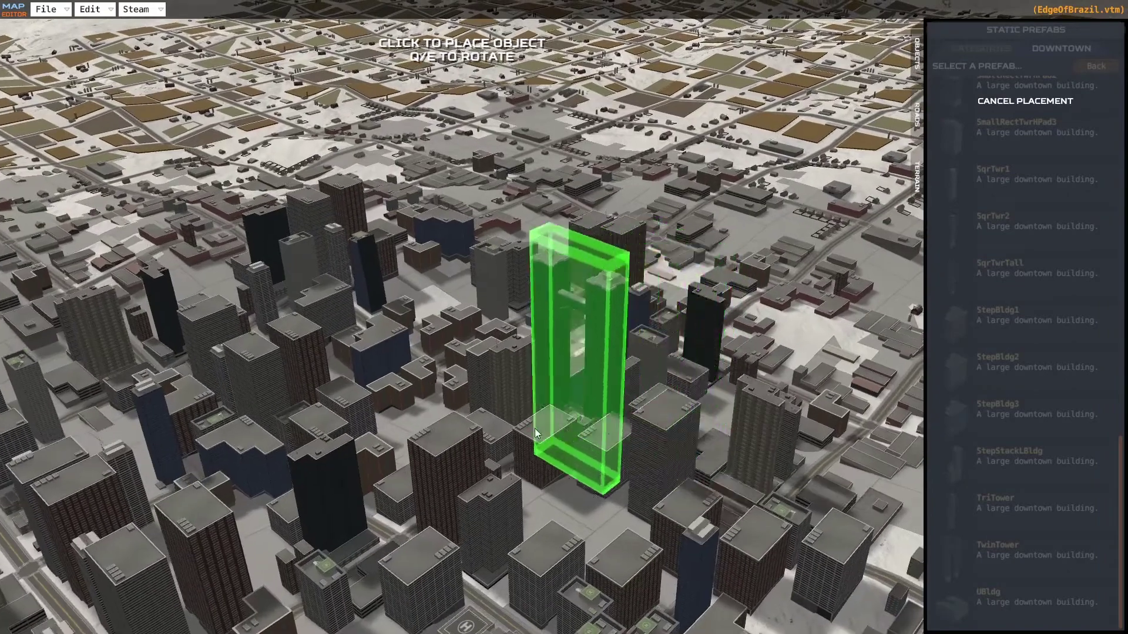
{"action": "scroll", "coordinate": [546, 433], "scroll_direction": "up", "scroll_amount": 5}
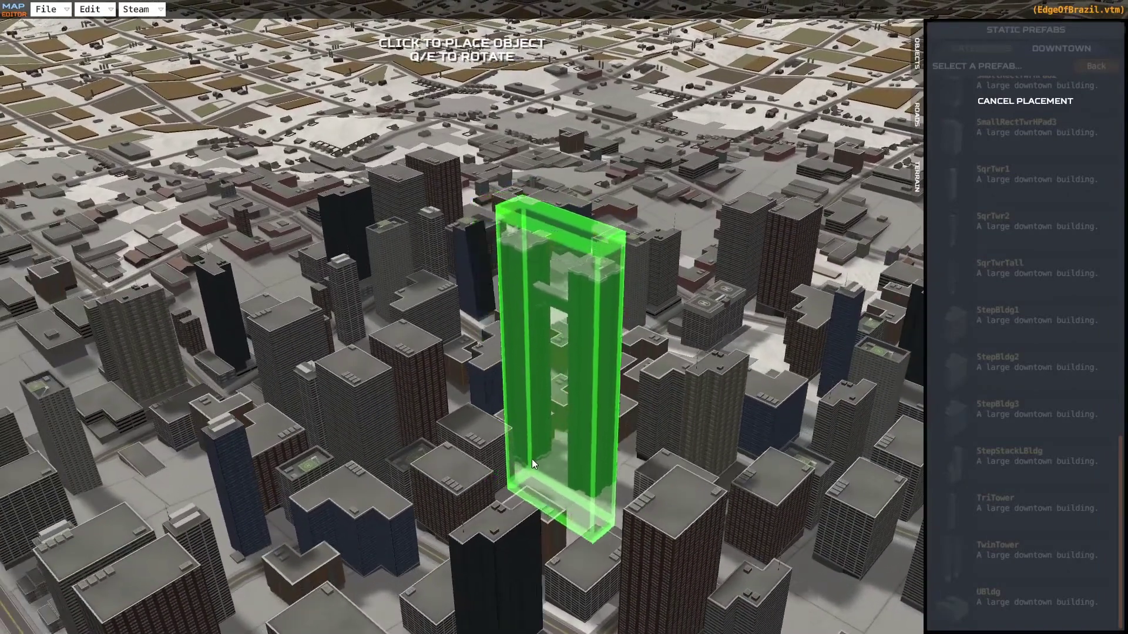
{"action": "left_click", "coordinate": [544, 468]}
{"action": "middle_click_drag", "start_coordinate": [572, 464], "coordinate": [530, 394]}
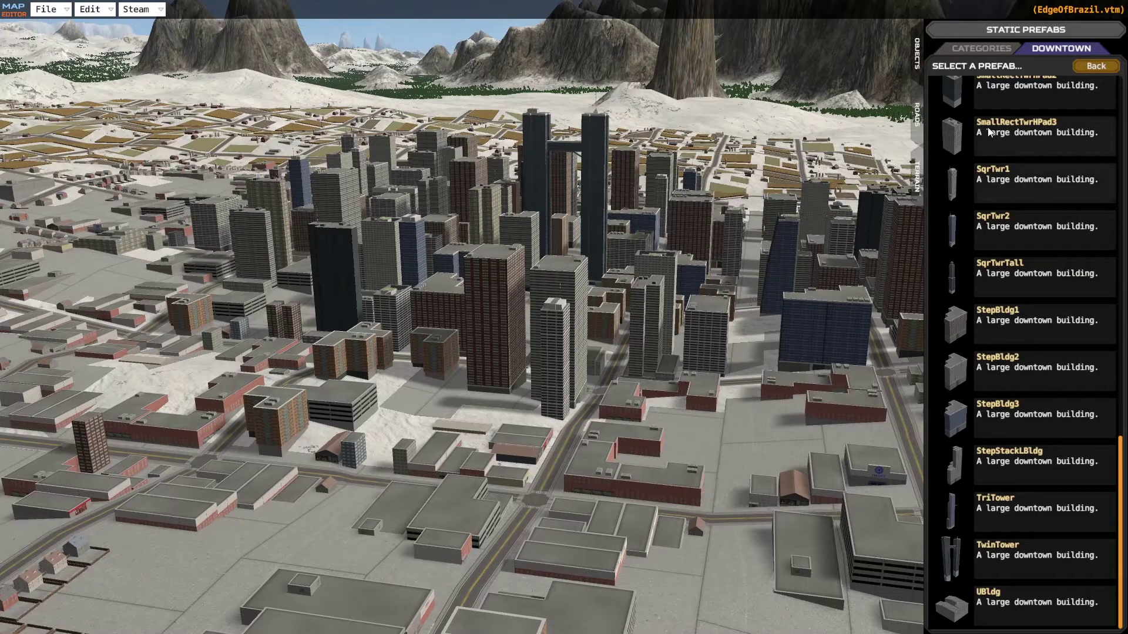
- Return to the prefab categories and examine the twin tower, the surrounding skyline and the whole city from several sides
{"action": "left_click", "coordinate": [1101, 67]}
{"action": "scroll", "coordinate": [634, 255], "scroll_direction": "down", "scroll_amount": 5}
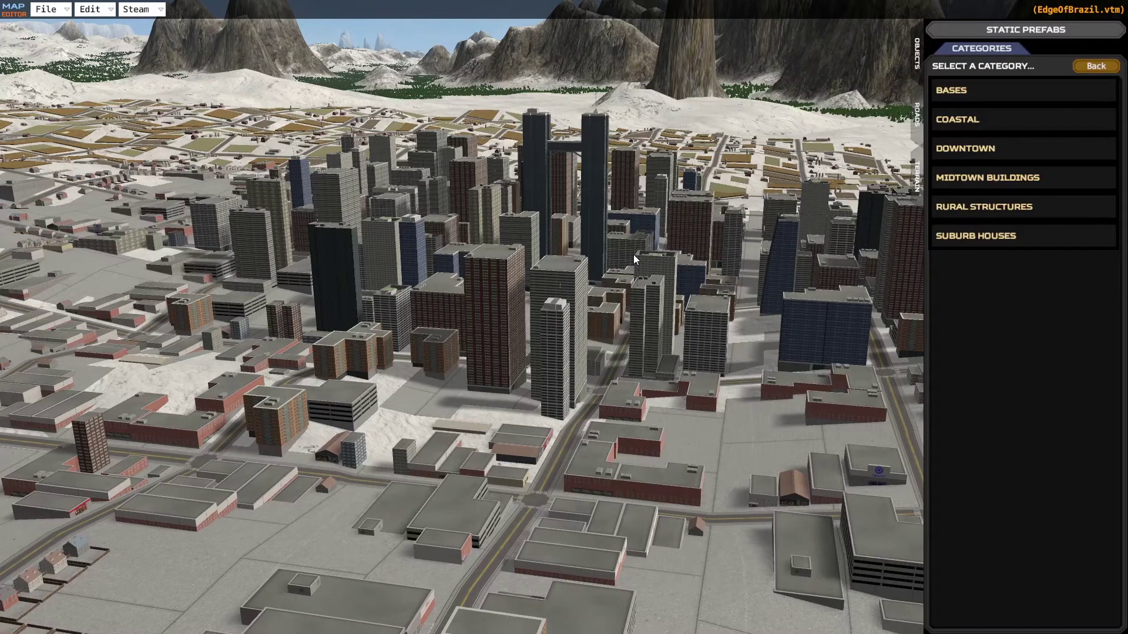
{"action": "scroll", "coordinate": [635, 251], "scroll_direction": "up", "scroll_amount": 2}
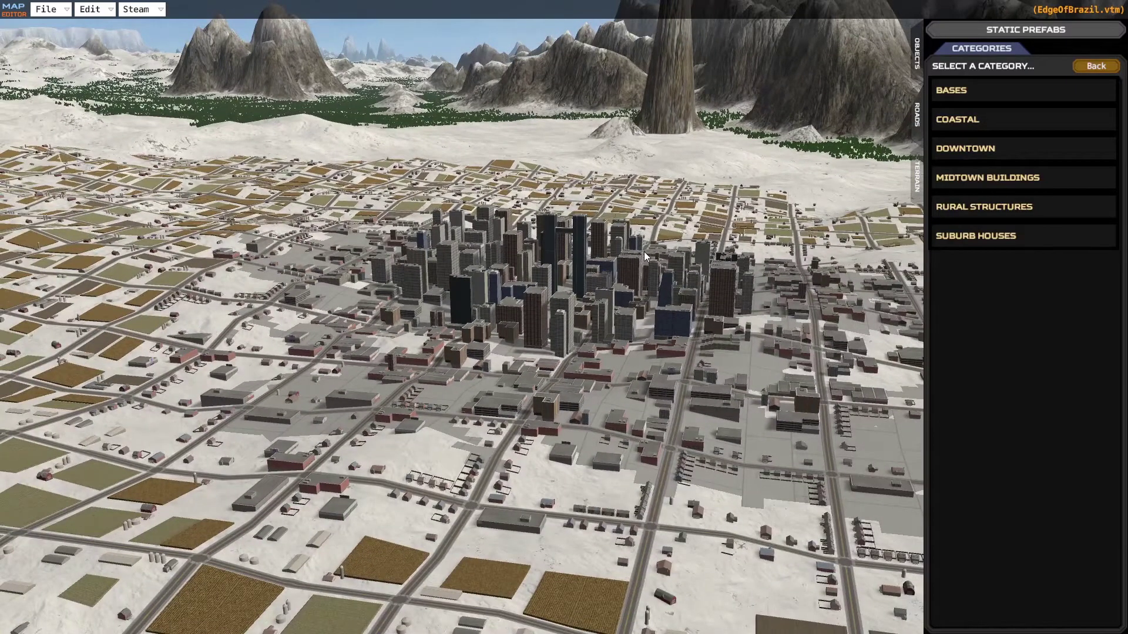
{"action": "scroll", "coordinate": [628, 292], "scroll_direction": "up", "scroll_amount": 4}
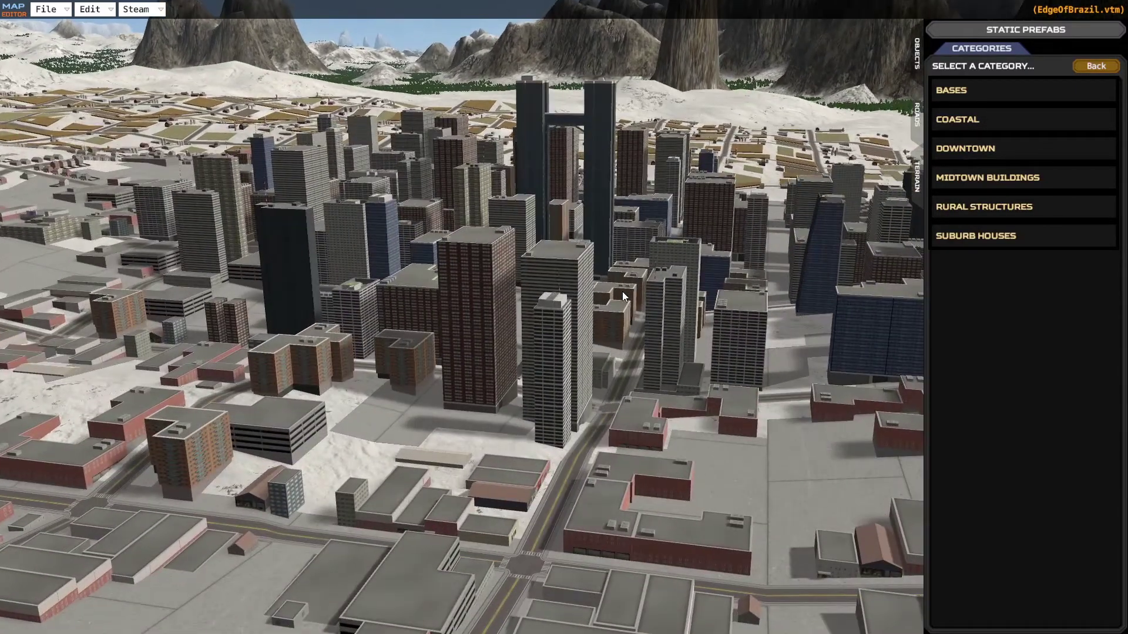
{"action": "key", "text": "w"}
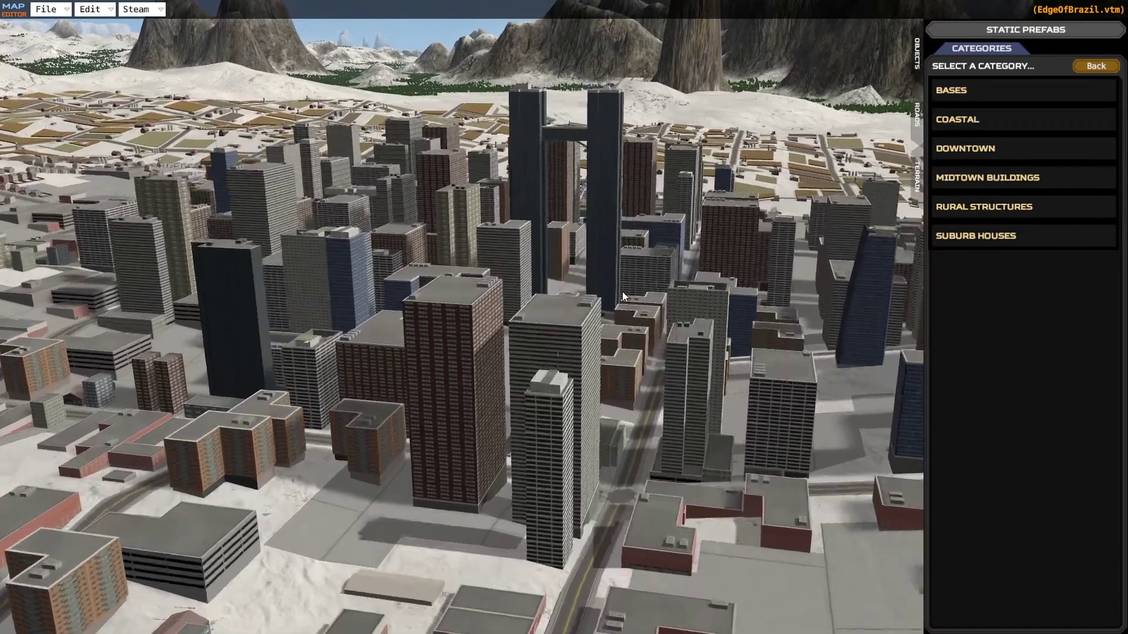
{"action": "key", "text": "a"}
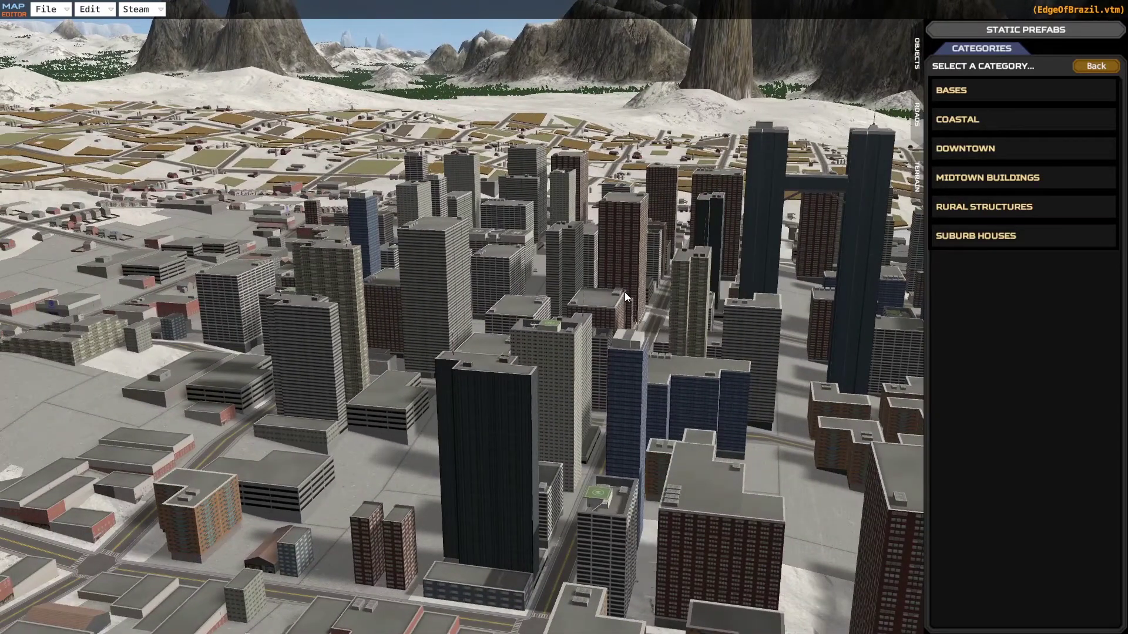
{"action": "scroll", "coordinate": [625, 292], "scroll_direction": "down", "scroll_amount": 3}
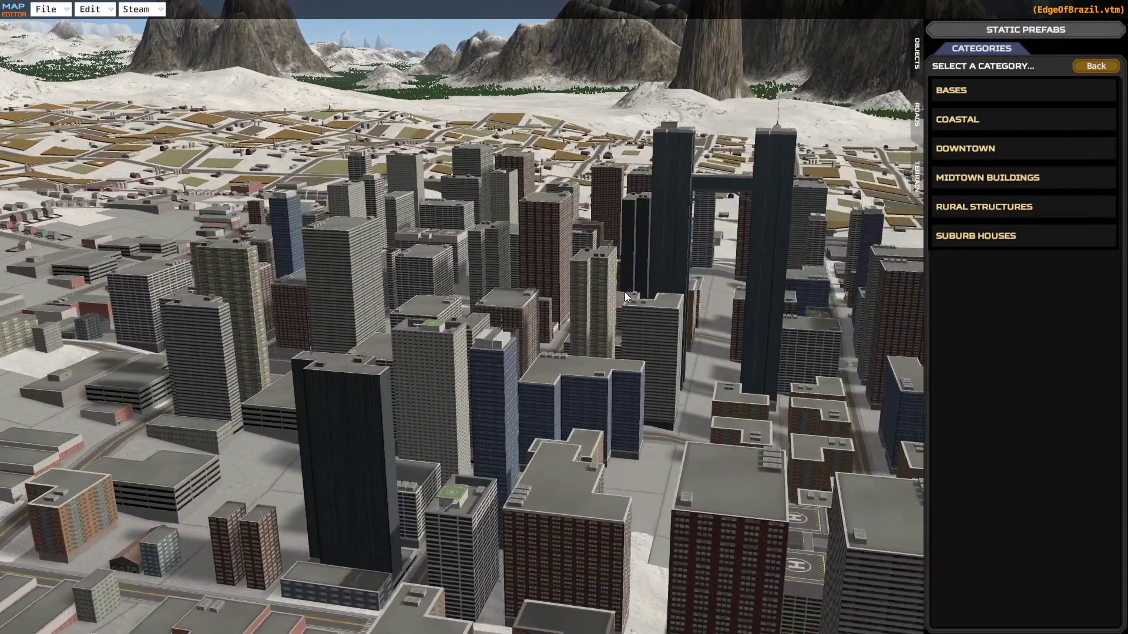
{"action": "scroll", "coordinate": [570, 419], "scroll_direction": "up", "scroll_amount": 3}
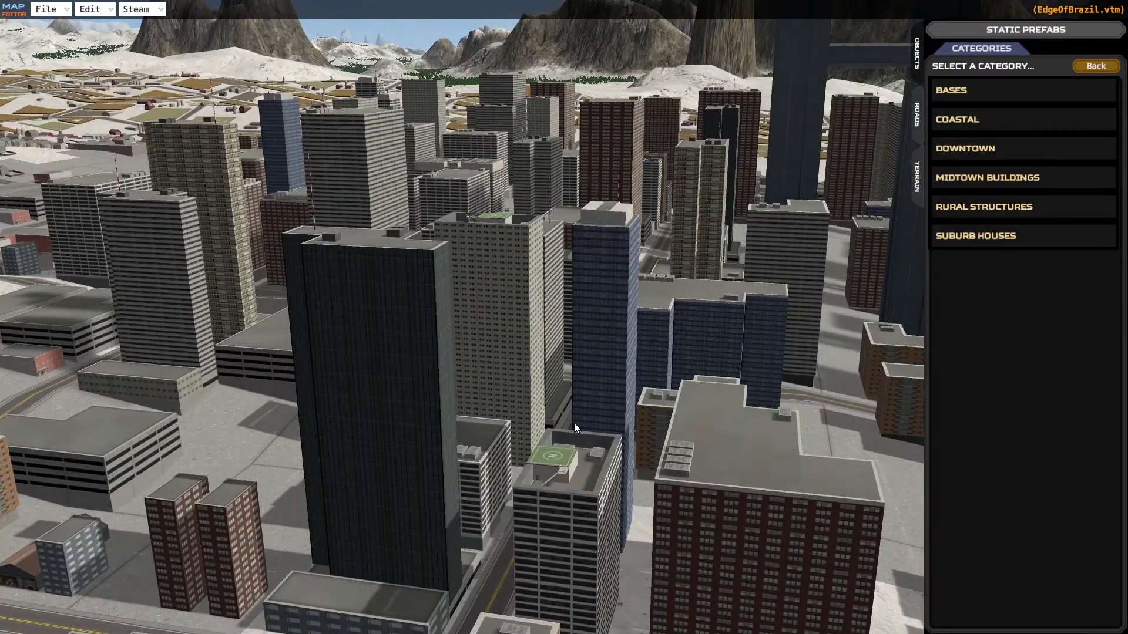
{"action": "key", "text": "a"}
{"action": "right_click_drag", "start_coordinate": [570, 396], "coordinate": [647, 397]}
{"action": "scroll", "coordinate": [652, 394], "scroll_direction": "down", "scroll_amount": 5}
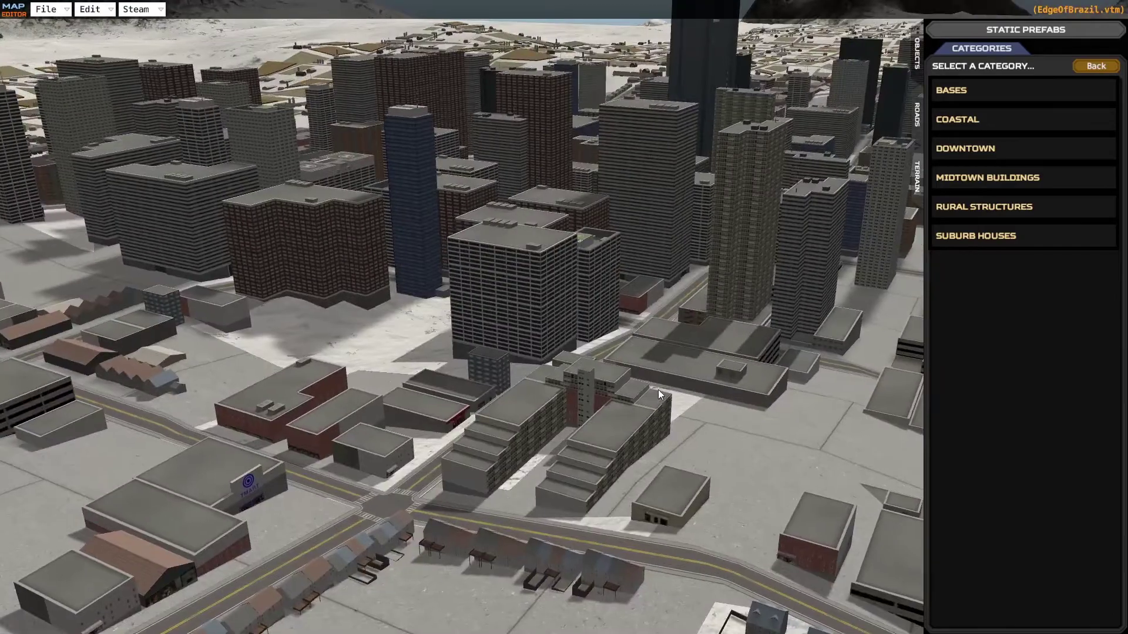
{"action": "scroll", "coordinate": [658, 389], "scroll_direction": "down", "scroll_amount": 5}
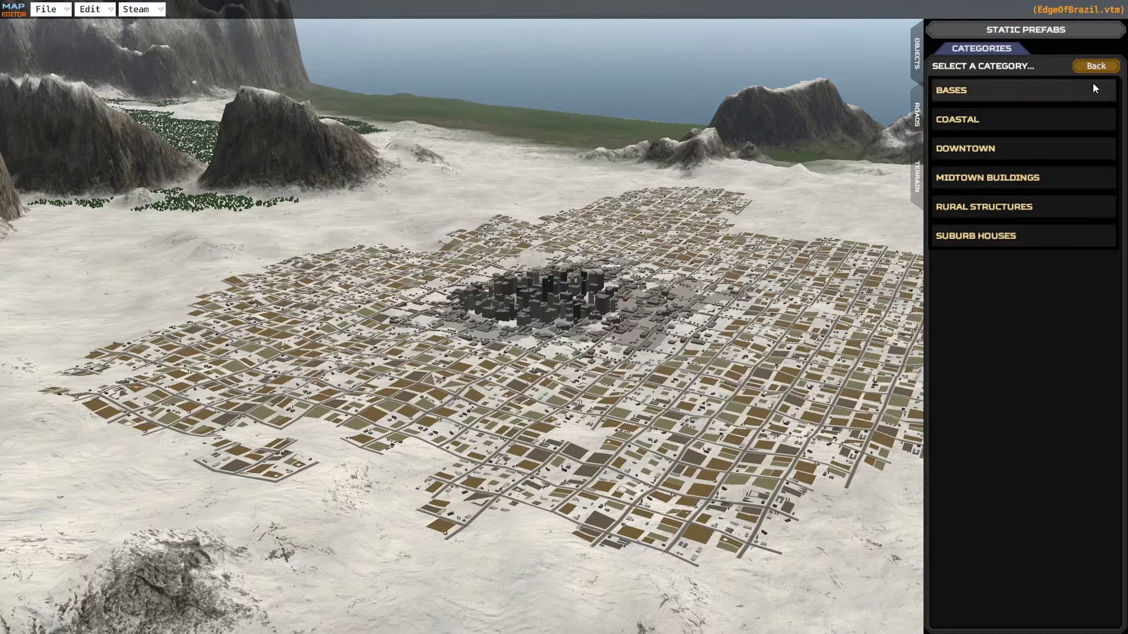
- Leave the prefab categories and reopen city painting with a brush radius of 1608.00 and a strength of 1686.83
{"action": "left_click", "coordinate": [1066, 89]}
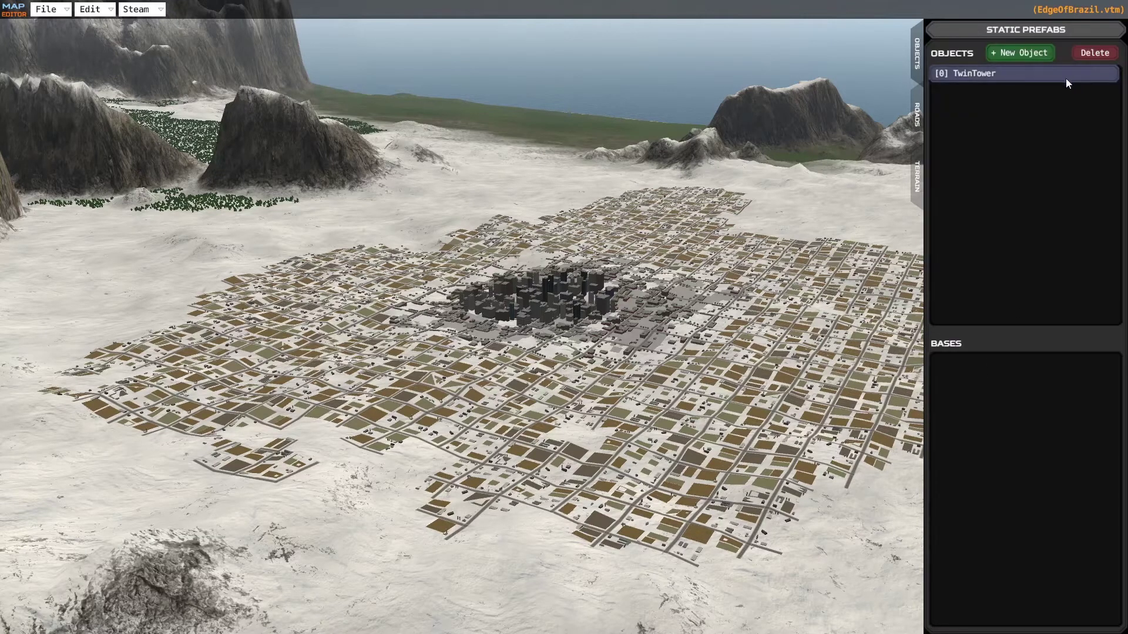
{"action": "left_click", "coordinate": [918, 181]}
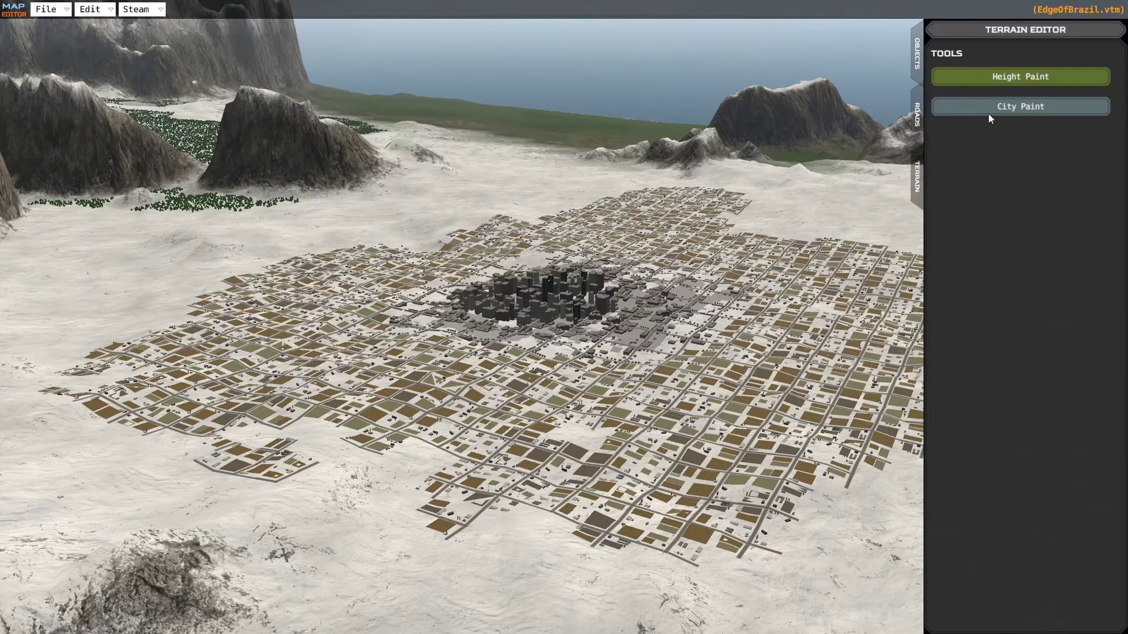
{"action": "left_click", "coordinate": [1021, 109]}
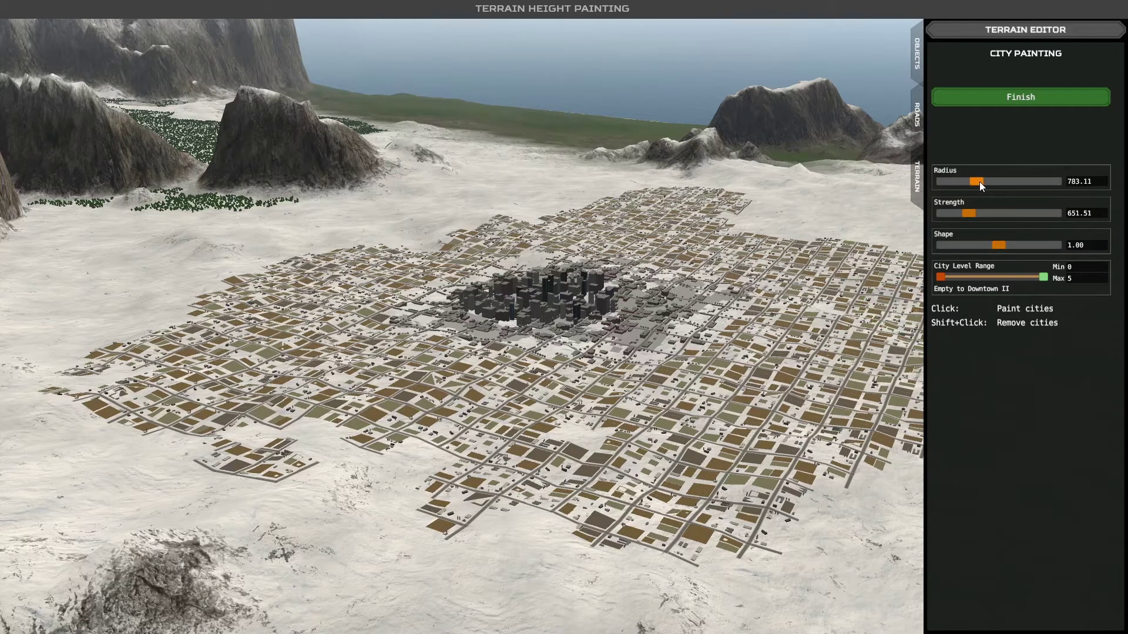
{"action": "left_click_drag", "start_coordinate": [979, 181], "coordinate": [1020, 181]}
{"action": "left_click_drag", "start_coordinate": [971, 215], "coordinate": [1018, 212]}
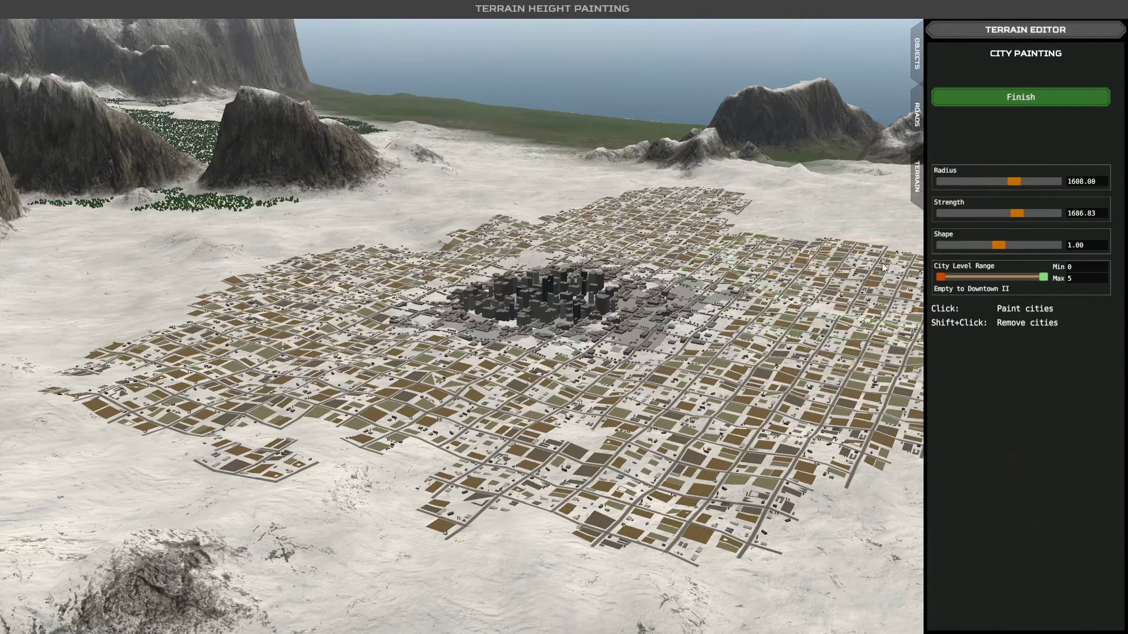
- Set the brush shape to 0.01, erase the entire painted city from the snowfield and finish city painting
{"action": "left_click_drag", "start_coordinate": [995, 244], "coordinate": [1053, 251]}
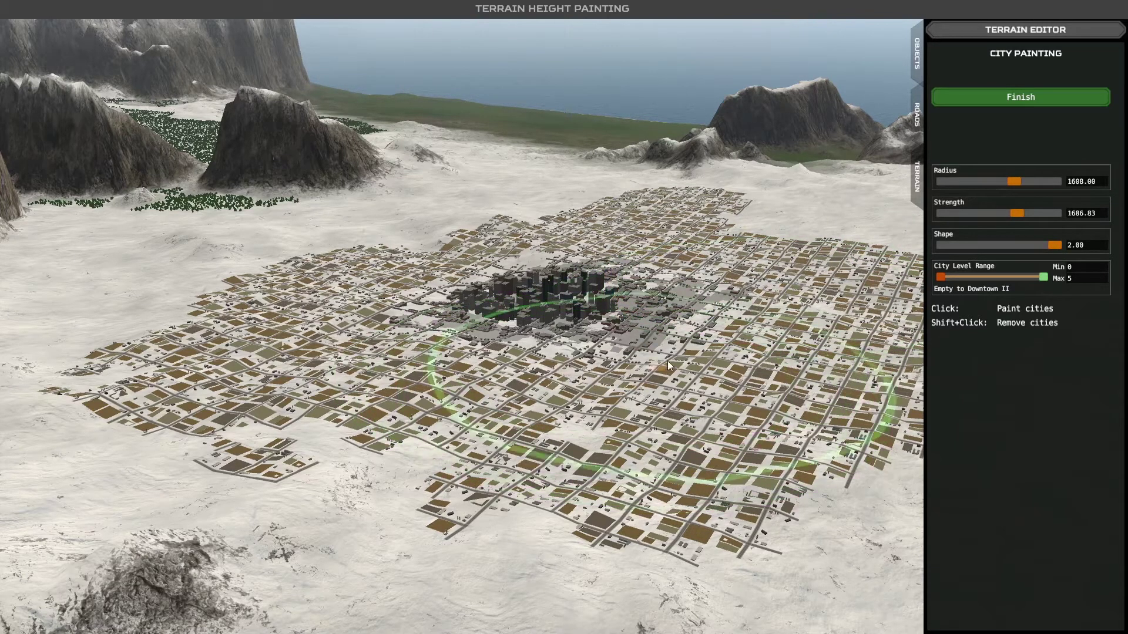
{"action": "left_click_drag", "start_coordinate": [1056, 244], "coordinate": [935, 249]}
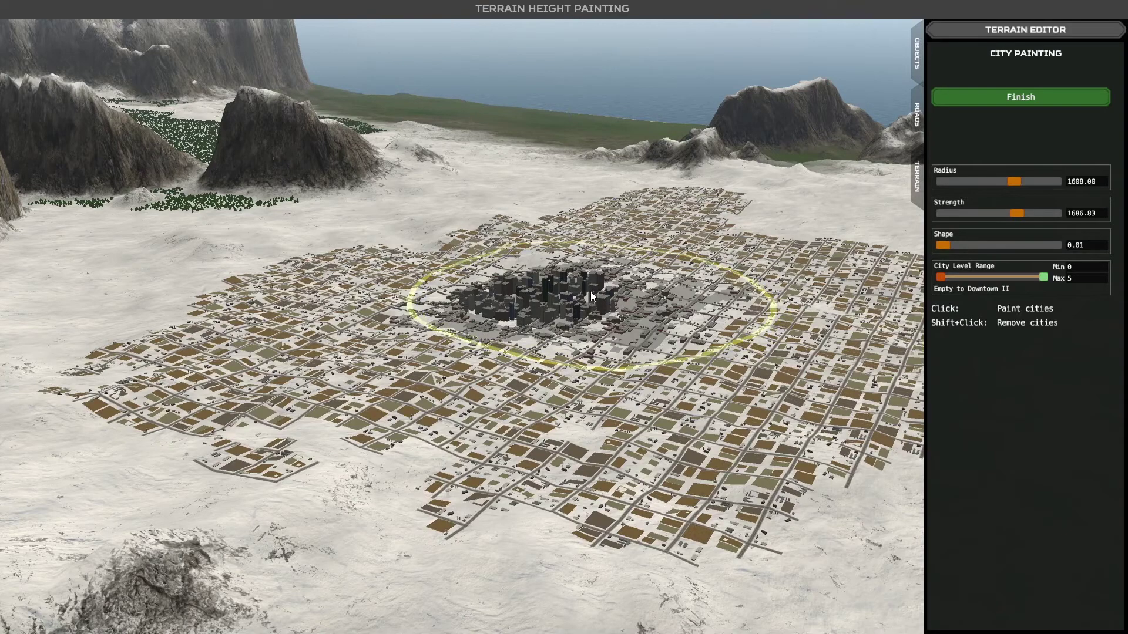
{"action": "mouse_move", "coordinate": [590, 292]}
{"action": "left_mouse_down", "text": "shift"}
{"action": "mouse_move", "coordinate": [622, 257]}
{"action": "mouse_move", "coordinate": [630, 216]}
{"action": "mouse_move", "coordinate": [211, 304]}
{"action": "mouse_move", "coordinate": [477, 424]}
{"action": "mouse_move", "coordinate": [591, 288]}
{"action": "mouse_move", "coordinate": [554, 295]}
{"action": "mouse_move", "coordinate": [651, 319]}
{"action": "mouse_move", "coordinate": [785, 491]}
{"action": "mouse_move", "coordinate": [859, 347]}
{"action": "mouse_move", "coordinate": [818, 195]}
{"action": "left_mouse_up", "text": "shift"}
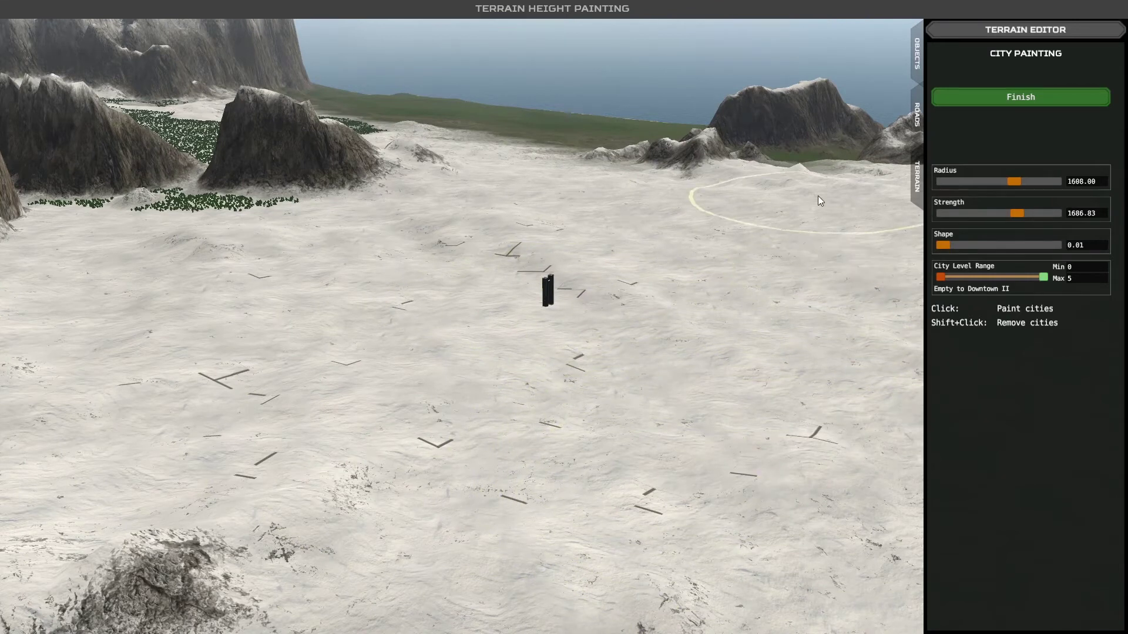
{"action": "mouse_move", "coordinate": [651, 415]}
{"action": "left_mouse_down", "text": "shift"}
{"action": "mouse_move", "coordinate": [801, 278]}
{"action": "mouse_move", "coordinate": [784, 273]}
{"action": "left_mouse_up", "text": "shift"}
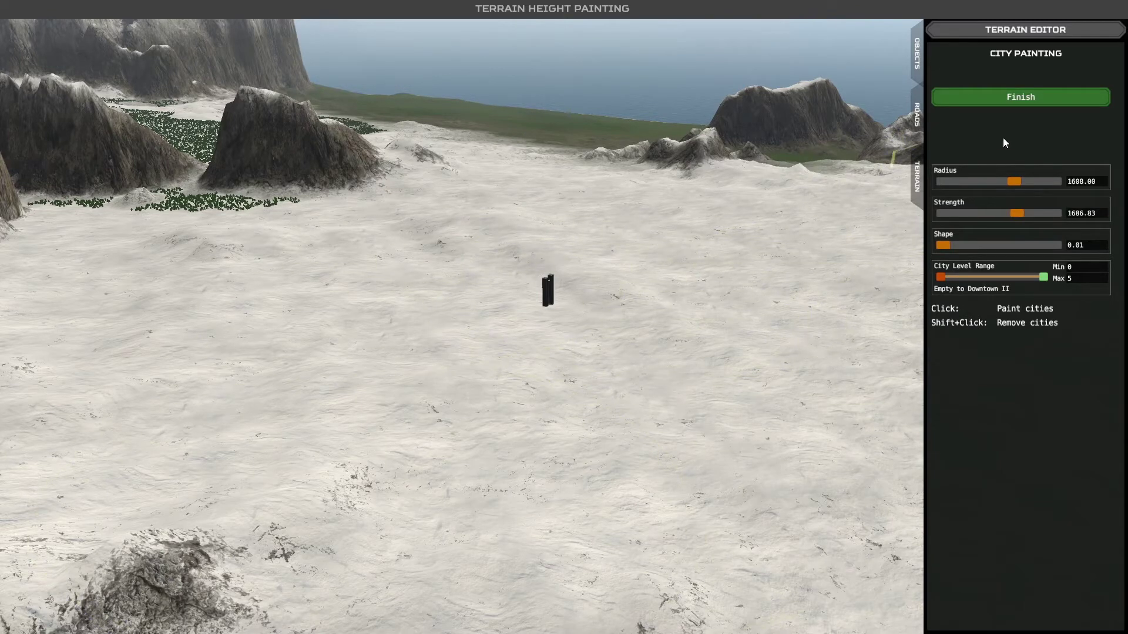
{"action": "left_click", "coordinate": [1034, 98]}
- Delete the TwinTower object from the static prefabs
{"action": "left_click", "coordinate": [918, 62]}
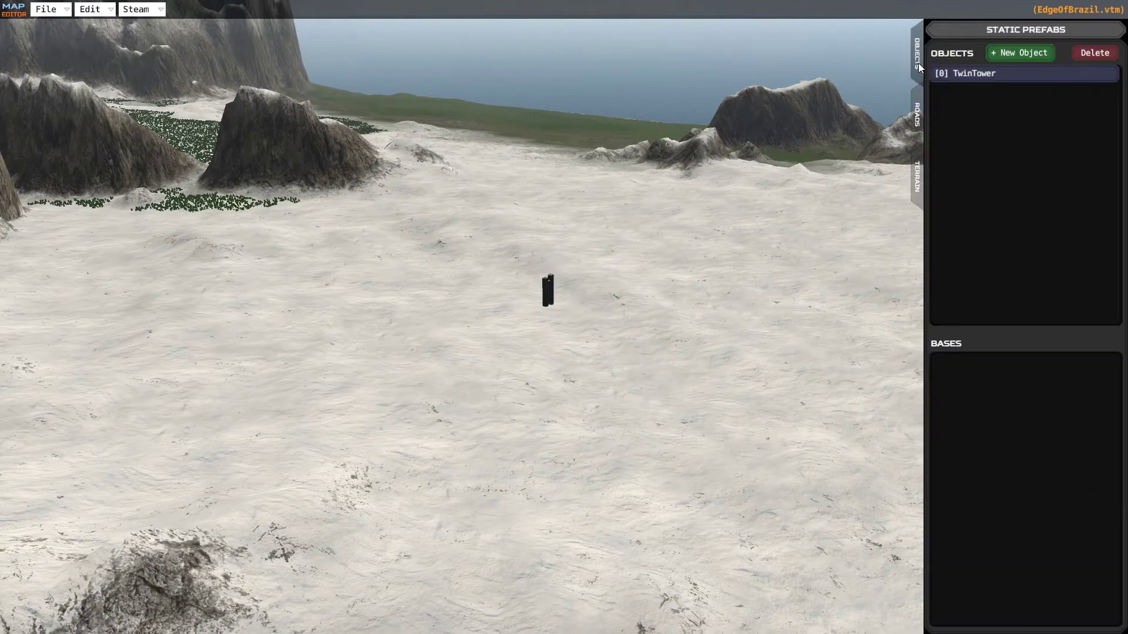
{"action": "left_click", "coordinate": [985, 75]}
{"action": "left_click", "coordinate": [1087, 54]}
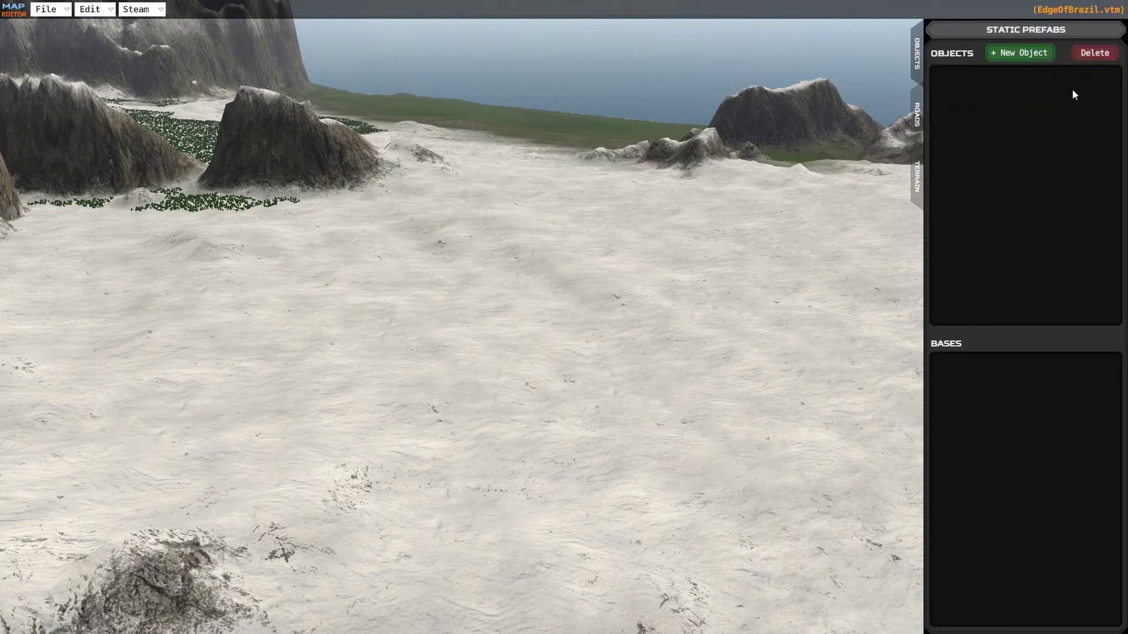
- Survey the map from above, examining the coast, the snowy plateau and the green lowlands beyond it
{"action": "right_click_drag", "start_coordinate": [688, 305], "coordinate": [537, 253]}
{"action": "scroll", "coordinate": [537, 252], "scroll_direction": "down", "scroll_amount": 10}
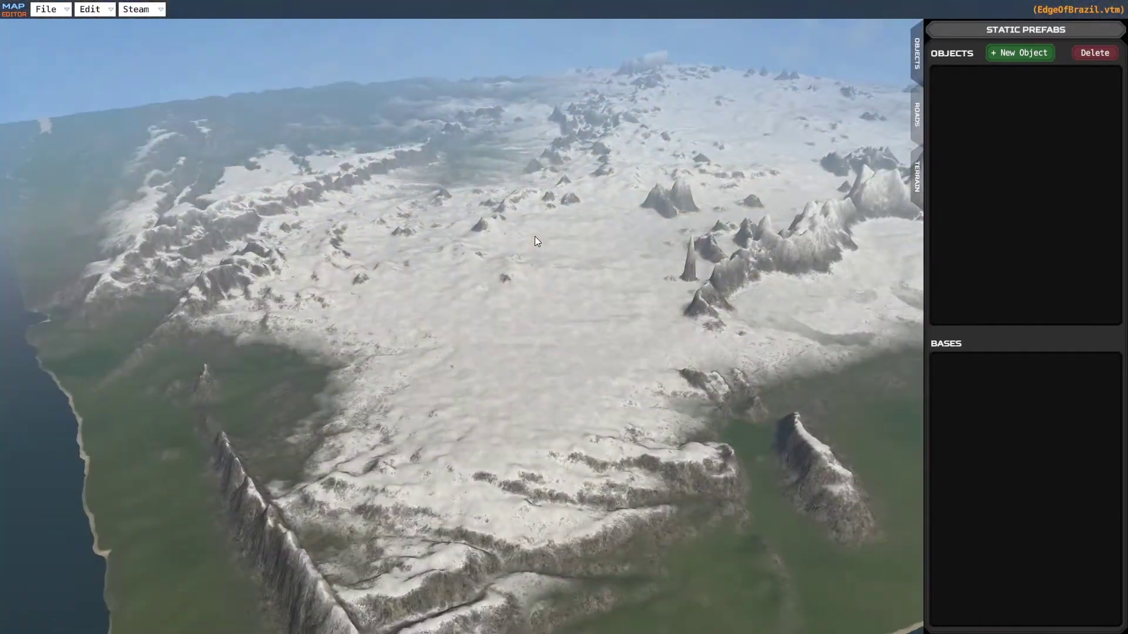
{"action": "key", "text": "a"}
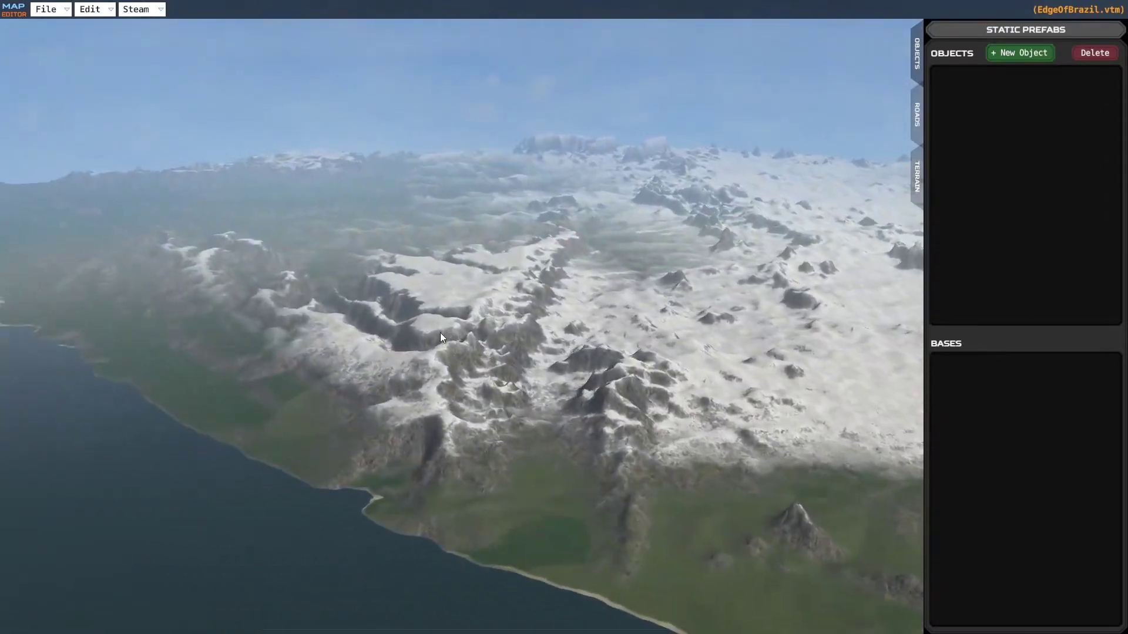
{"action": "scroll", "coordinate": [440, 334], "scroll_direction": "up", "scroll_amount": 8}
{"action": "right_click_drag", "start_coordinate": [437, 335], "coordinate": [468, 326]}
{"action": "key", "text": "w"}
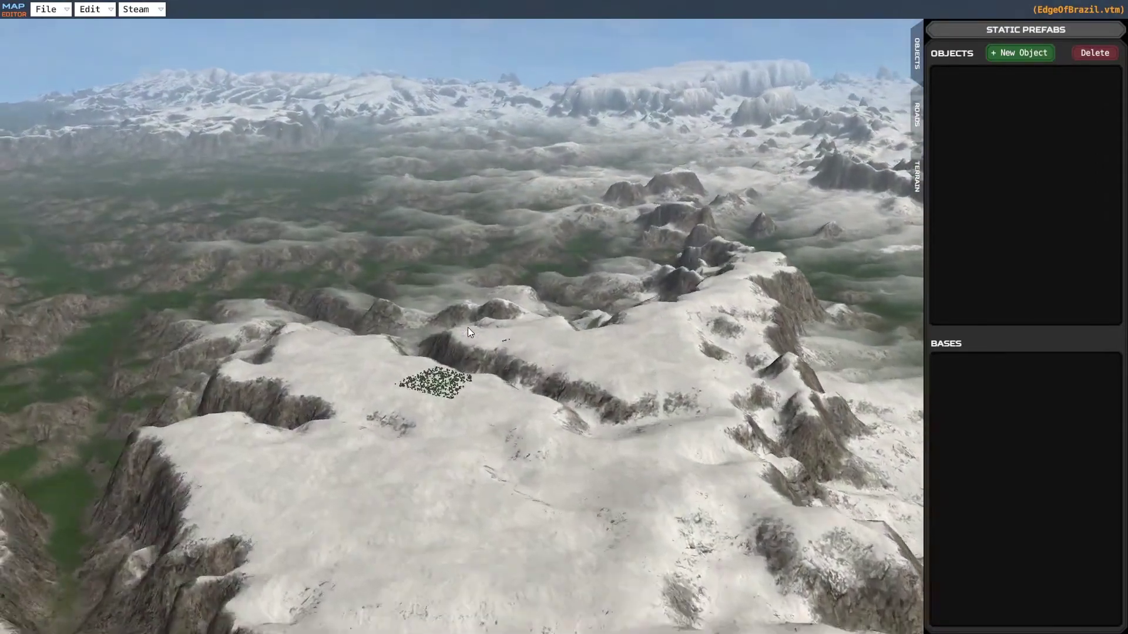
{"action": "key", "text": "w"}
{"action": "key", "text": "a"}
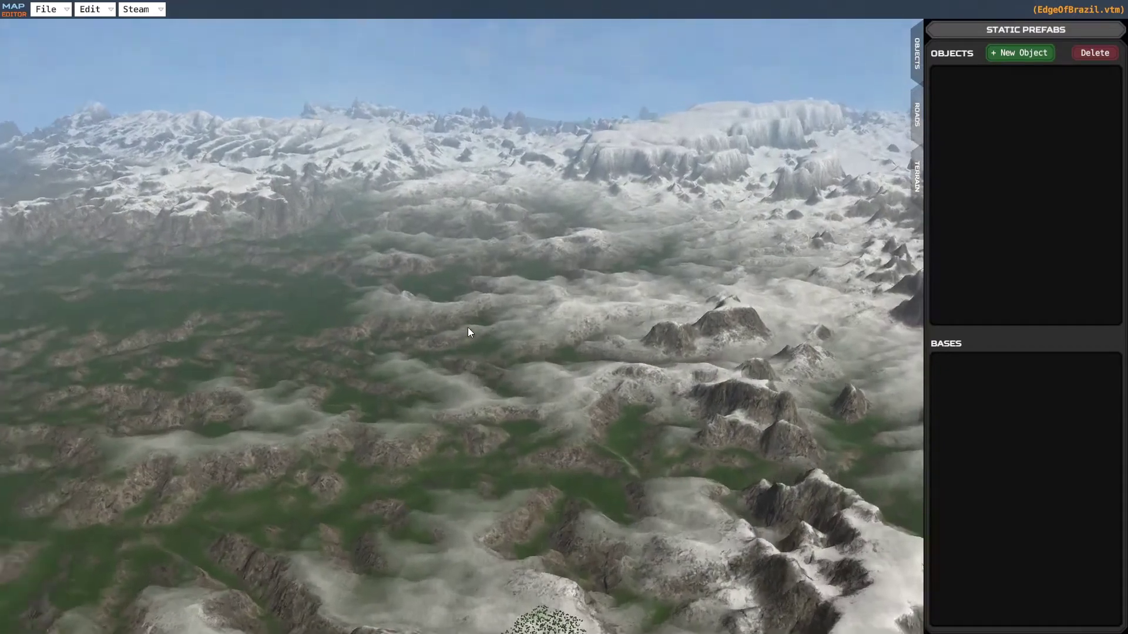
{"action": "key", "text": "w"}
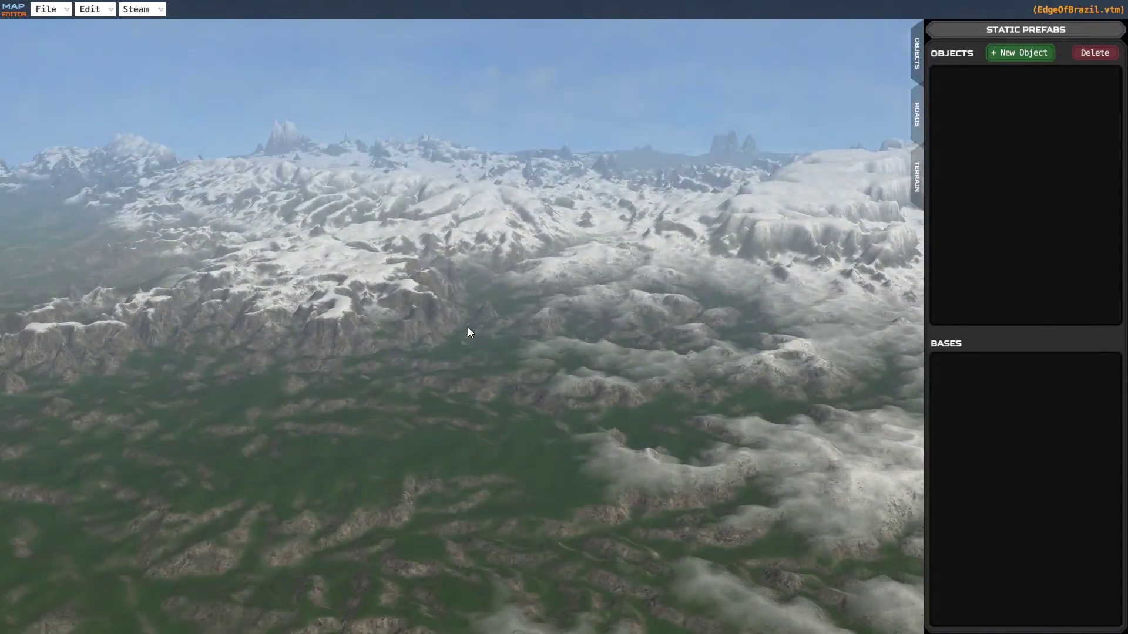
{"action": "key", "text": "s"}
{"action": "middle_click_drag", "start_coordinate": [476, 322], "coordinate": [729, 241]}
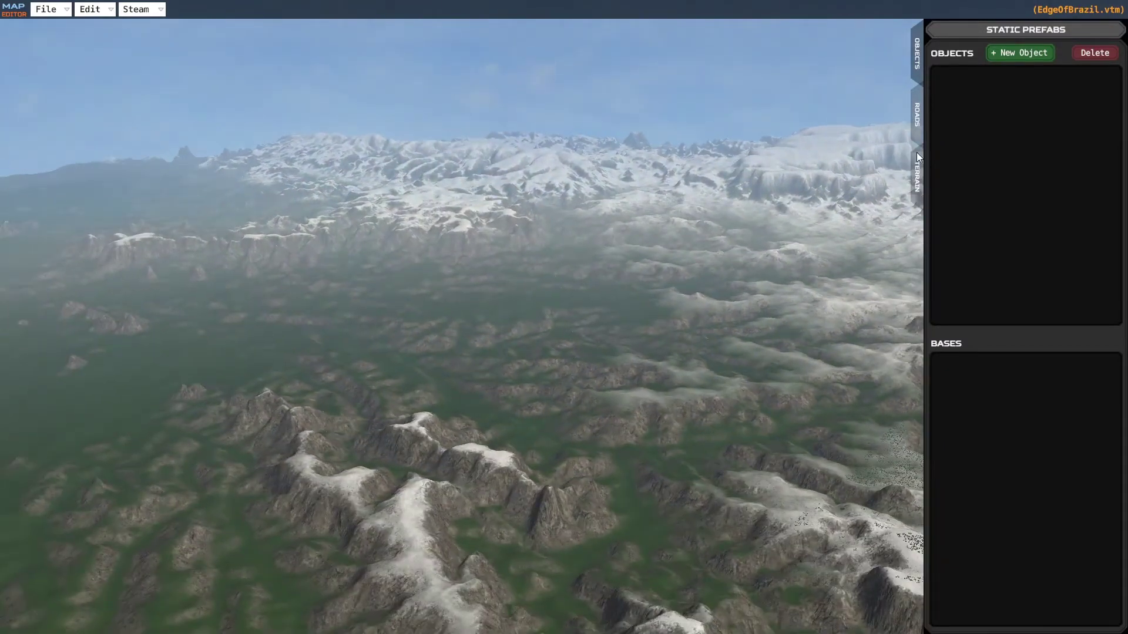
- Open the terrain tools and examine the snow-covered mountain ranges for a ridge and valley area to edit
{"action": "left_click", "coordinate": [916, 159]}
{"action": "scroll", "coordinate": [591, 322], "scroll_direction": "down", "scroll_amount": 3}
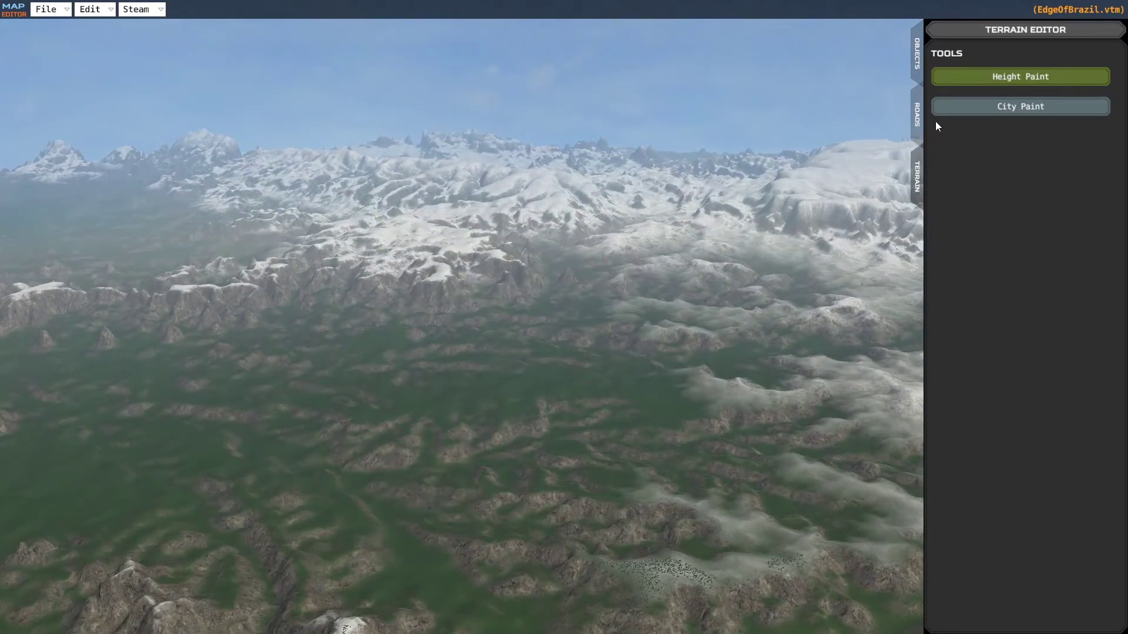
{"action": "key", "text": "a"}
{"action": "right_click_drag", "start_coordinate": [466, 302], "coordinate": [504, 325]}
{"action": "key", "text": "w"}
{"action": "key", "text": "a"}
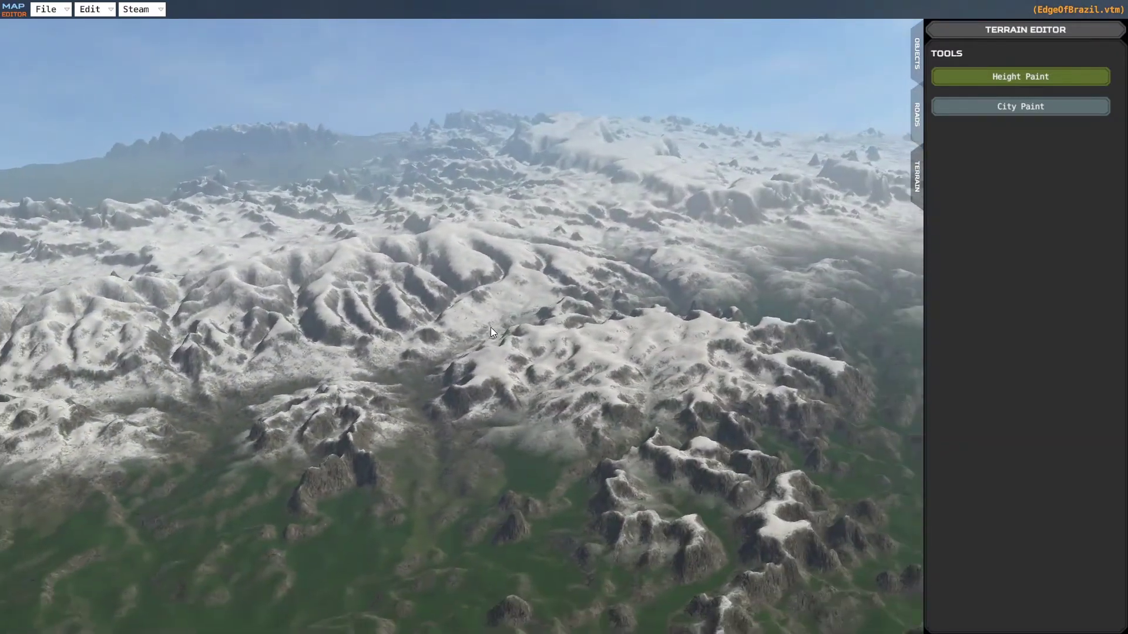
{"action": "scroll", "coordinate": [363, 333], "scroll_direction": "up", "scroll_amount": 6}
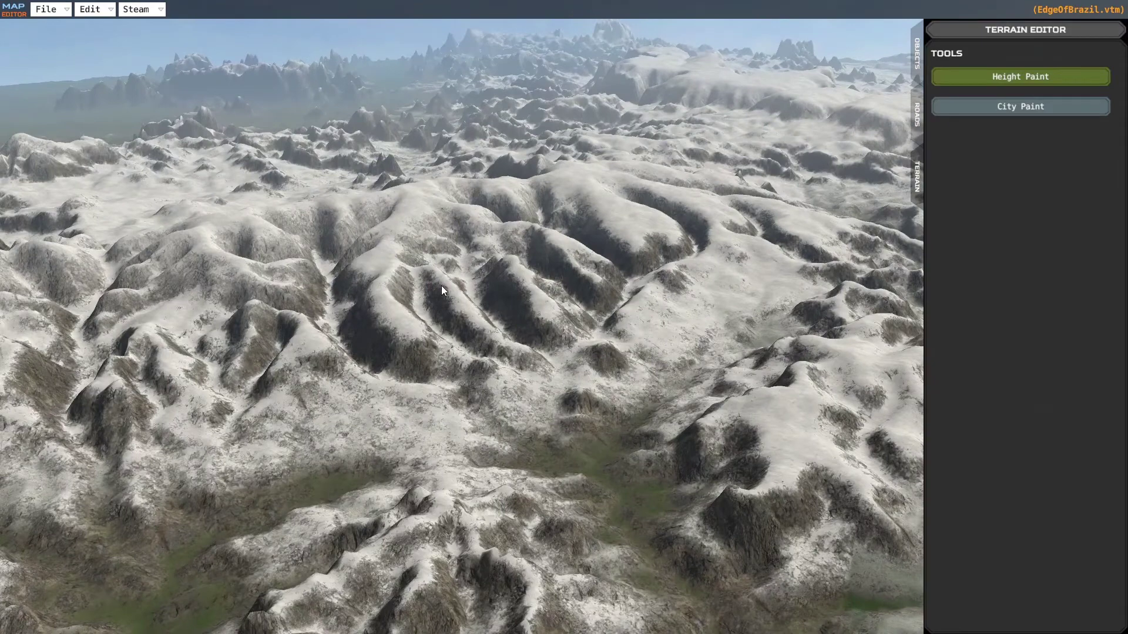
{"action": "right_click_drag", "start_coordinate": [441, 286], "coordinate": [427, 292]}
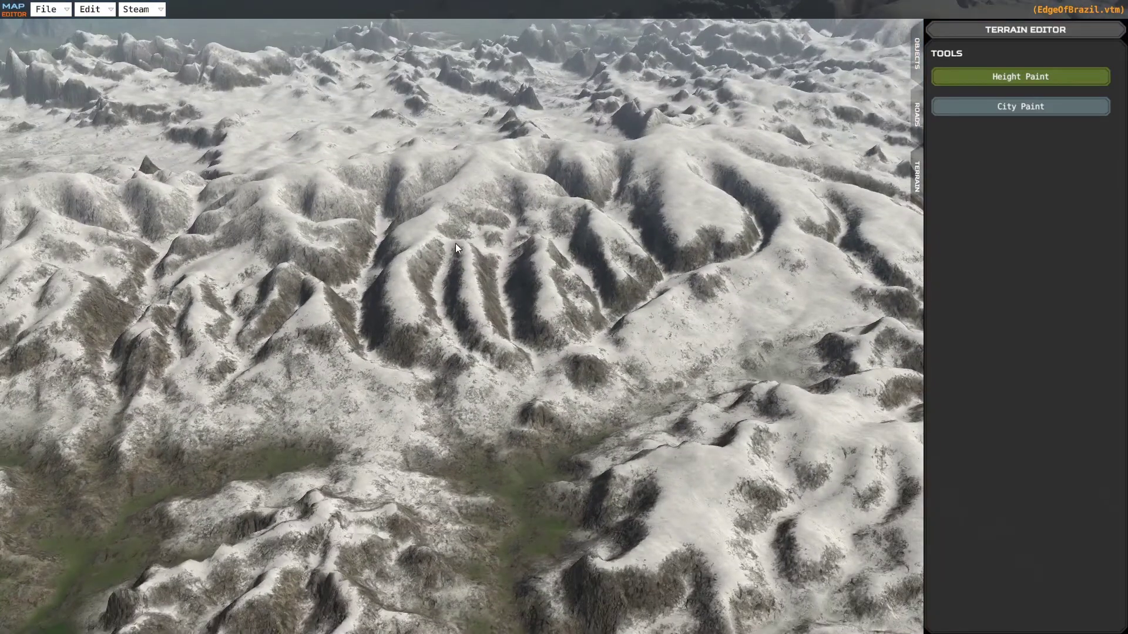
{"action": "scroll", "coordinate": [354, 285], "scroll_direction": "down", "scroll_amount": 8}
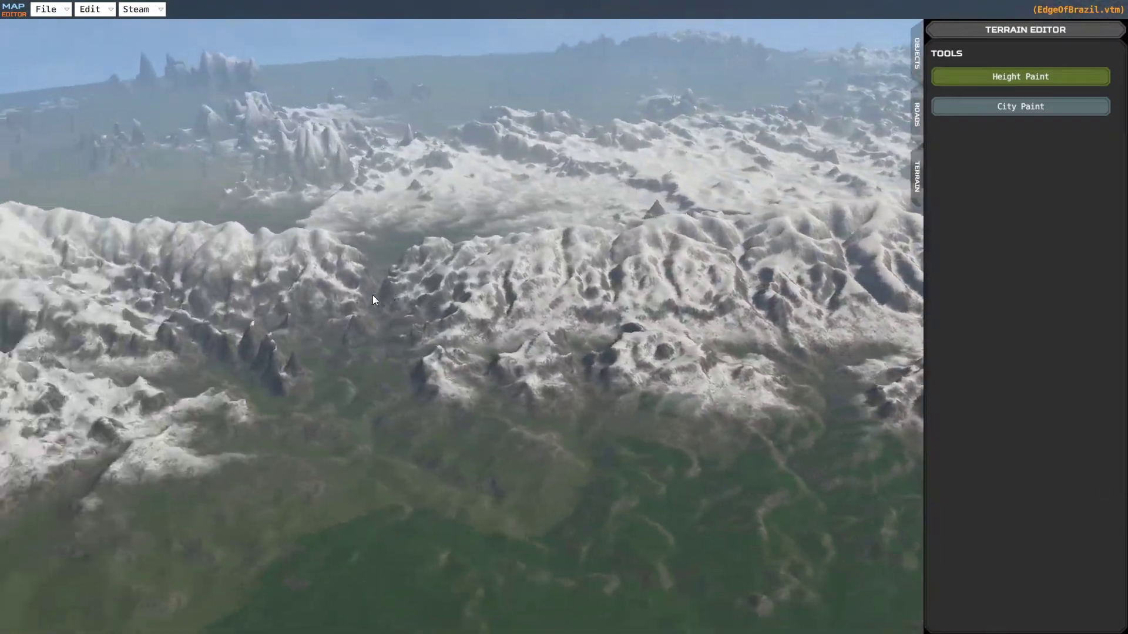
{"action": "key", "text": "a"}
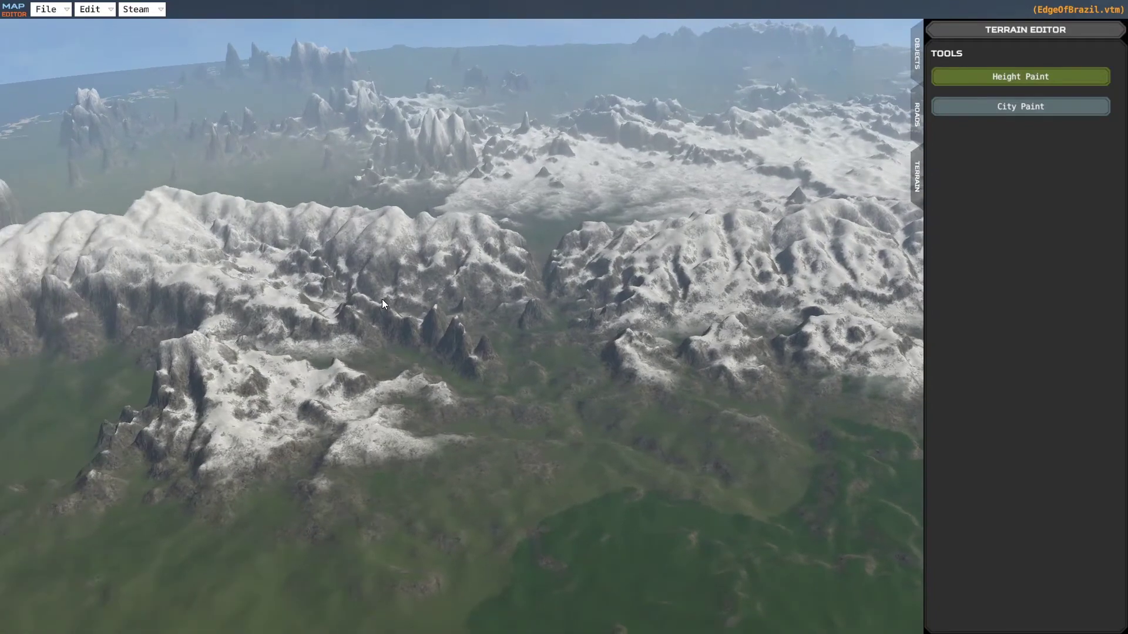
{"action": "scroll", "coordinate": [382, 304], "scroll_direction": "up", "scroll_amount": 3}
{"action": "right_click_drag", "start_coordinate": [382, 300], "coordinate": [345, 308]}
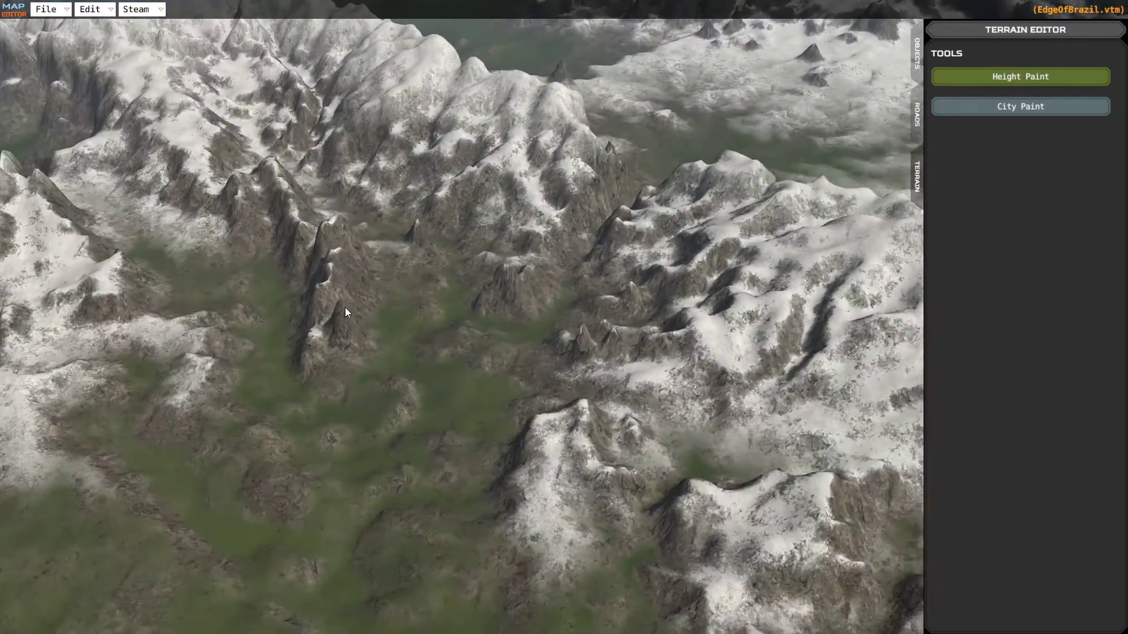
{"action": "middle_click_drag", "start_coordinate": [344, 308], "coordinate": [485, 315]}
{"action": "key", "text": "w"}
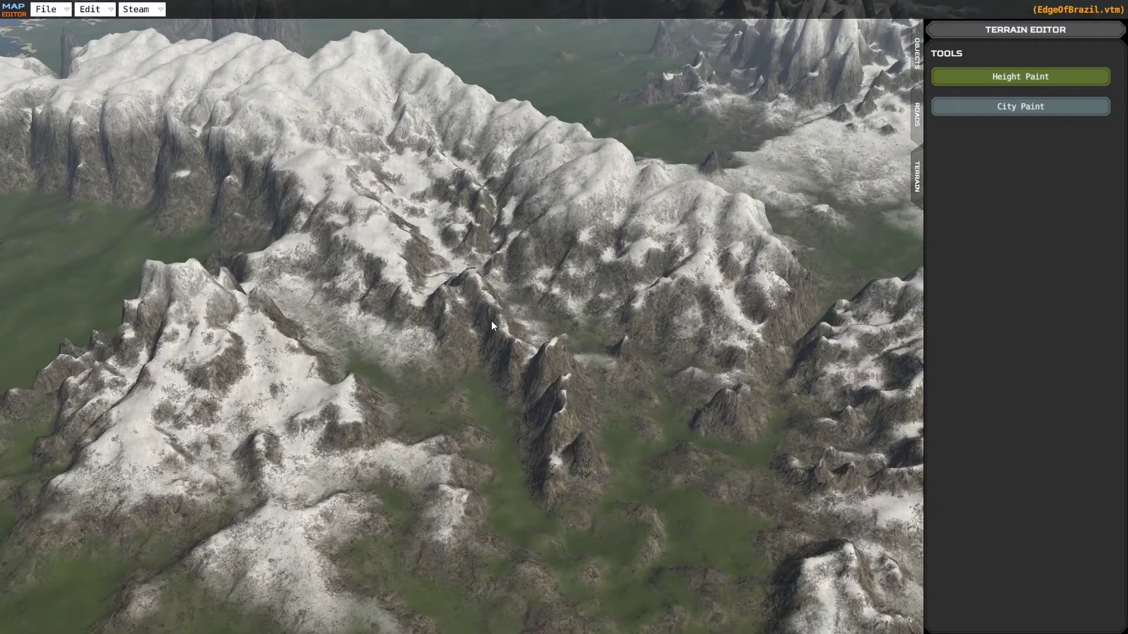
{"action": "mouse_move", "coordinate": [583, 424]}
{"action": "right_mouse_down"}
{"action": "mouse_move", "coordinate": [591, 403]}
{"action": "mouse_move", "coordinate": [587, 412]}
{"action": "right_mouse_up"}
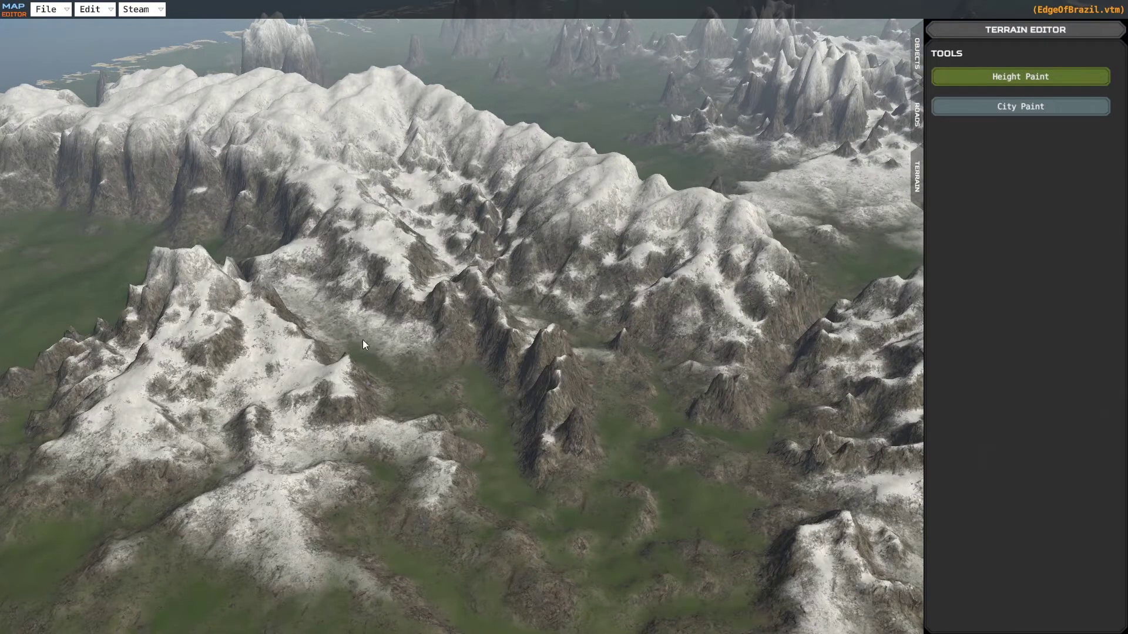
- Start height painting with a brush strength of 1599.02 and a shape of 1.05 near the mountain valley
{"action": "left_click", "coordinate": [968, 77]}
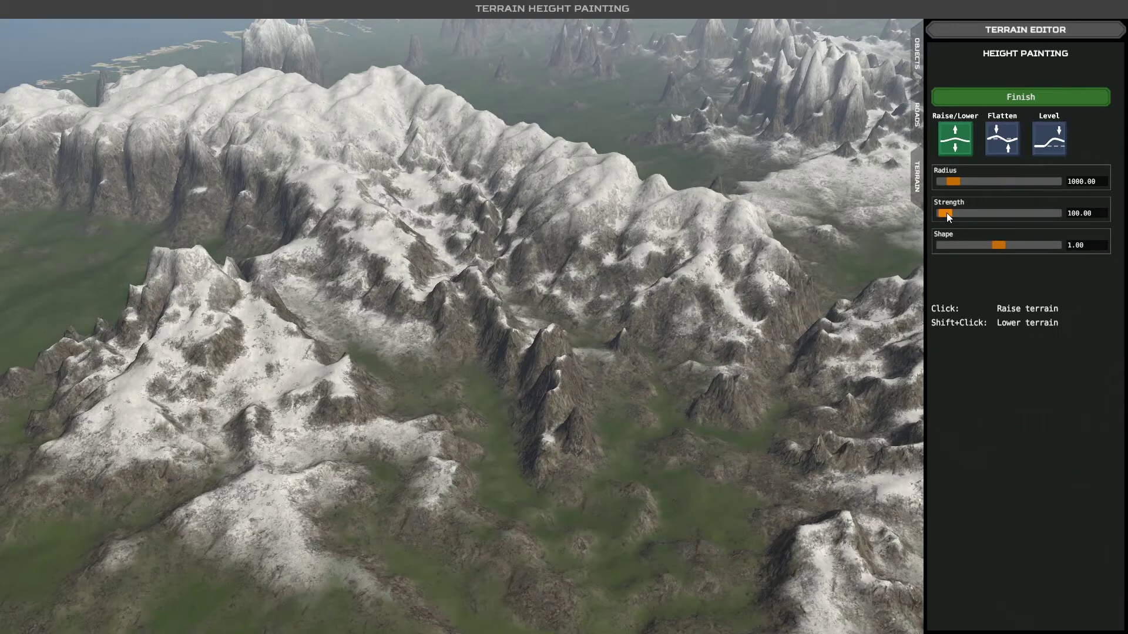
{"action": "left_click_drag", "start_coordinate": [946, 213], "coordinate": [1023, 244]}
{"action": "left_click_drag", "start_coordinate": [1025, 245], "coordinate": [1004, 244]}
{"action": "middle_click_drag", "start_coordinate": [519, 315], "coordinate": [485, 320]}
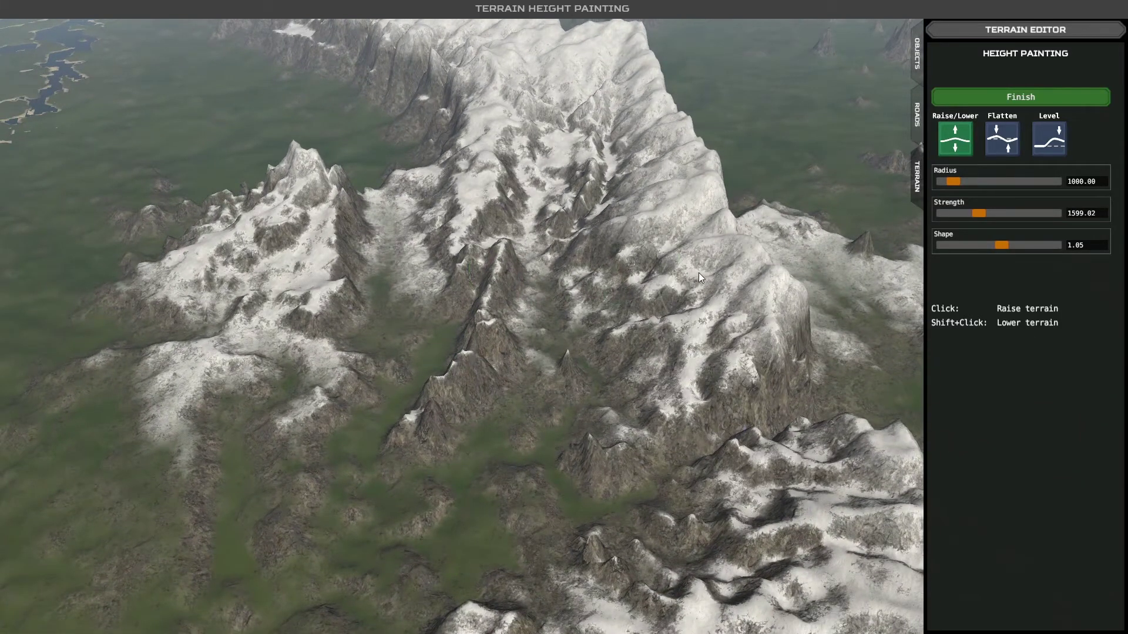
- Switch the height brush to Flatten and smooth the jagged peaks along the narrow ridge beside the valley
{"action": "left_click", "coordinate": [1000, 140]}
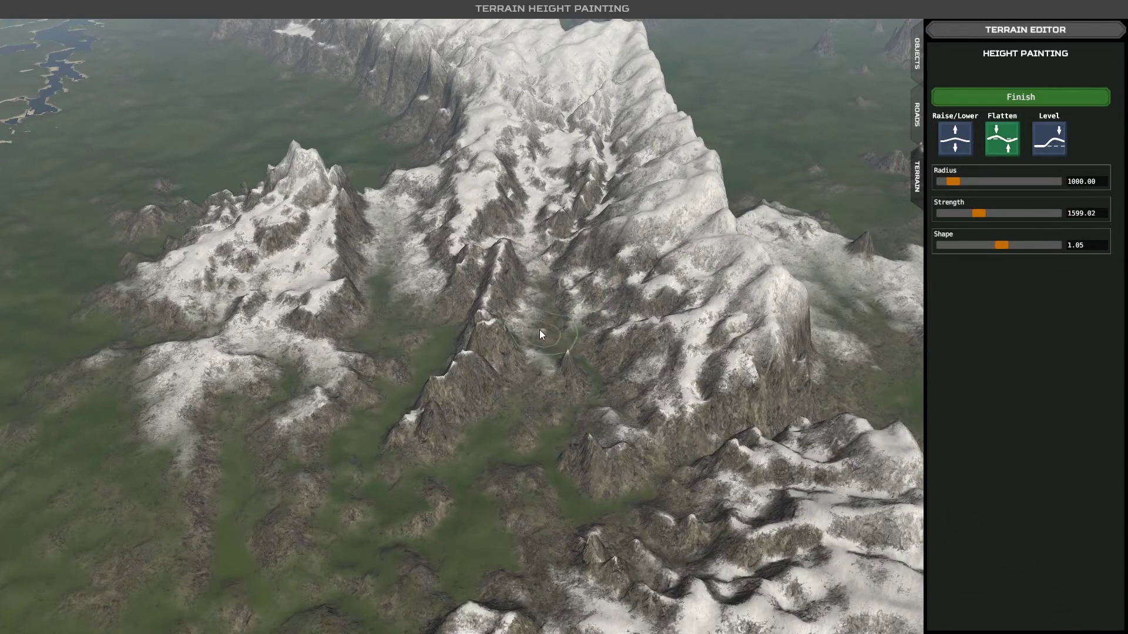
{"action": "scroll", "coordinate": [524, 331], "scroll_direction": "up", "scroll_amount": 4}
{"action": "mouse_move", "coordinate": [547, 329]}
{"action": "middle_mouse_down"}
{"action": "mouse_move", "coordinate": [545, 340]}
{"action": "mouse_move", "coordinate": [544, 330]}
{"action": "middle_mouse_up"}
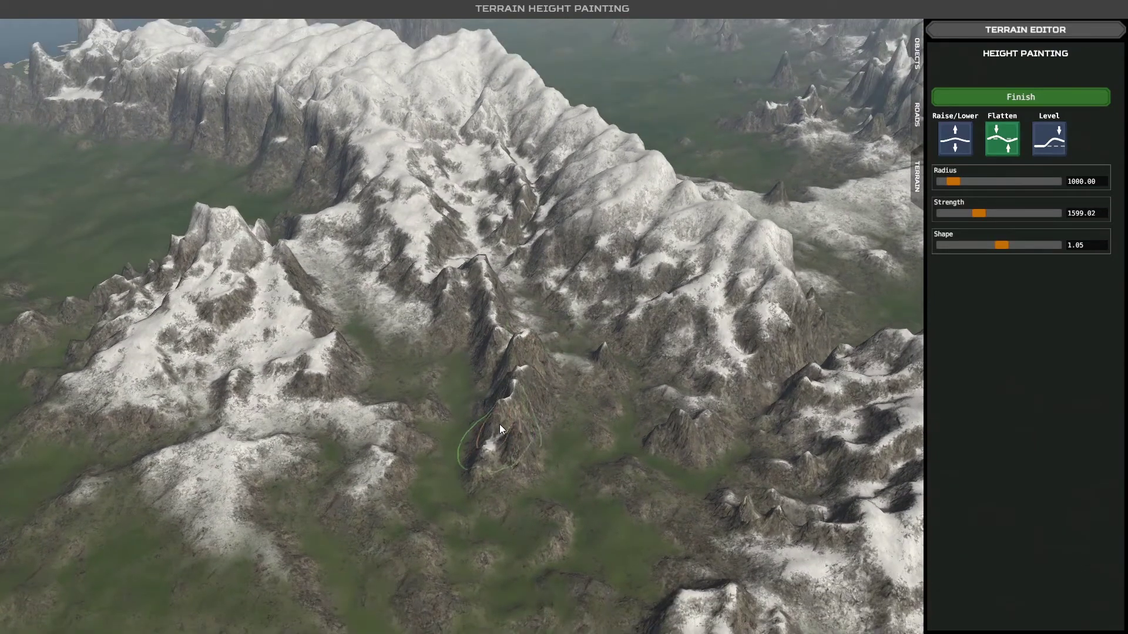
{"action": "left_click", "coordinate": [485, 276]}
{"action": "scroll", "coordinate": [546, 311], "scroll_direction": "up", "scroll_amount": 3}
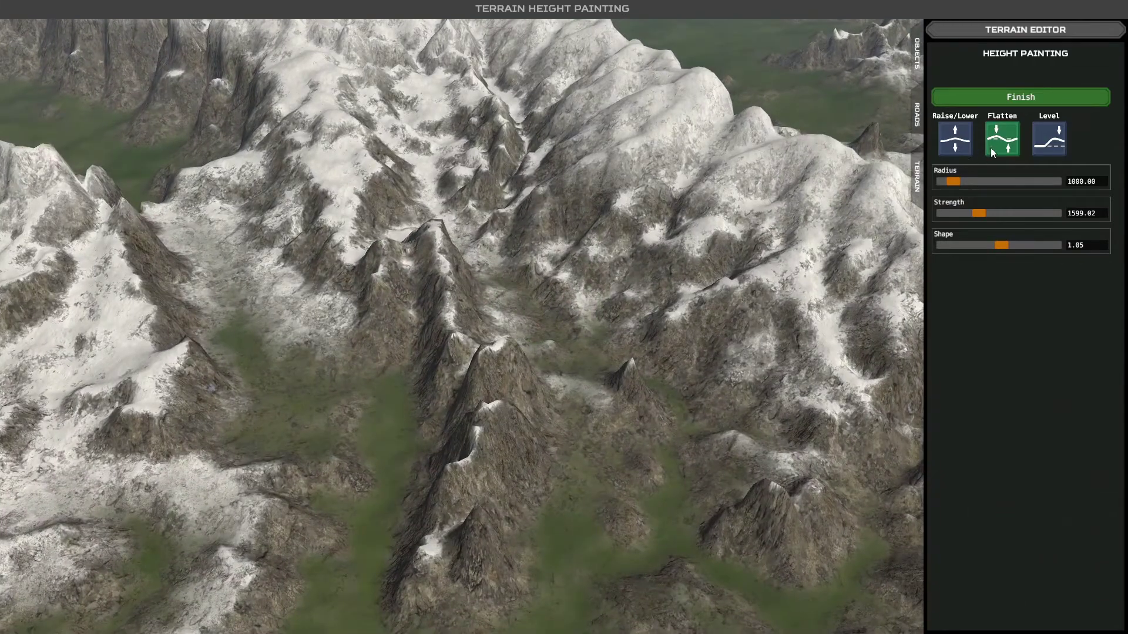
{"action": "middle_click_drag", "start_coordinate": [522, 350], "coordinate": [557, 353]}
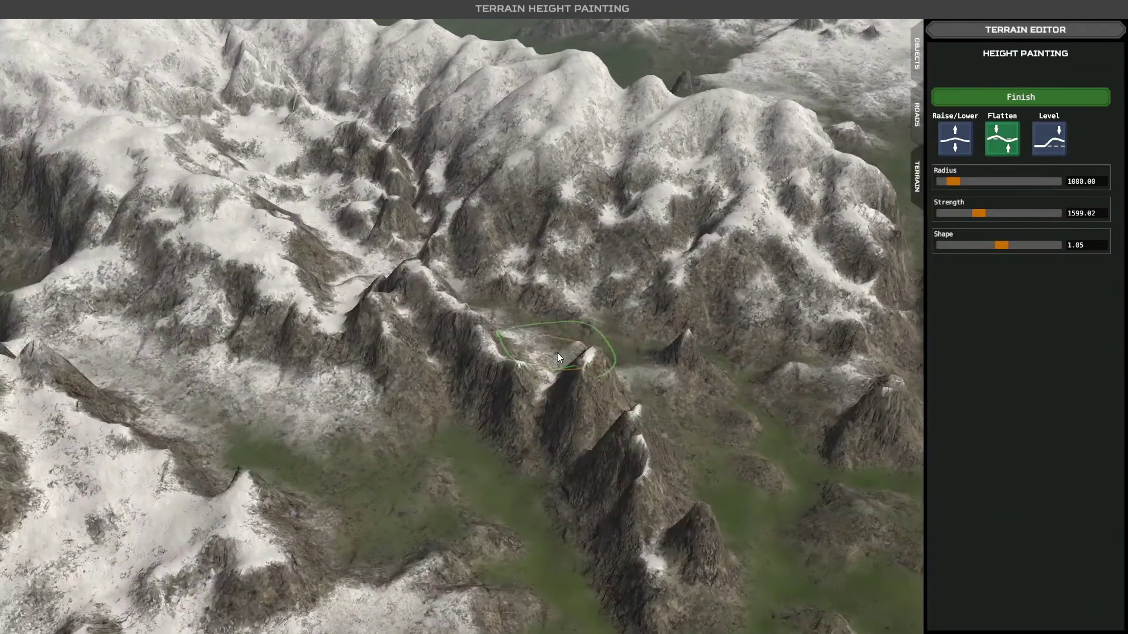
{"action": "mouse_move", "coordinate": [471, 349]}
{"action": "left_mouse_down"}
{"action": "mouse_move", "coordinate": [384, 311]}
{"action": "mouse_move", "coordinate": [444, 323]}
{"action": "mouse_move", "coordinate": [540, 391]}
{"action": "mouse_move", "coordinate": [609, 400]}
{"action": "mouse_move", "coordinate": [673, 500]}
{"action": "mouse_move", "coordinate": [664, 554]}
{"action": "mouse_move", "coordinate": [635, 488]}
{"action": "left_mouse_up"}
{"action": "middle_click_drag", "start_coordinate": [635, 487], "coordinate": [588, 468]}
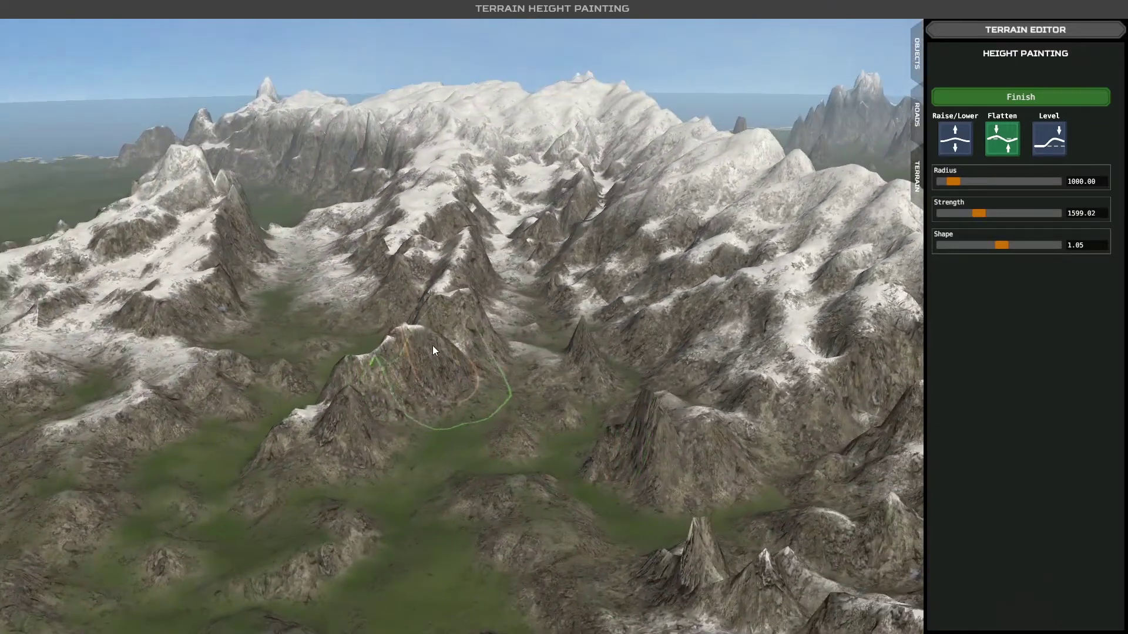
{"action": "mouse_move", "coordinate": [384, 389]}
{"action": "middle_mouse_down"}
{"action": "mouse_move", "coordinate": [499, 409]}
{"action": "mouse_move", "coordinate": [436, 433]}
{"action": "mouse_move", "coordinate": [423, 420]}
{"action": "middle_mouse_up"}
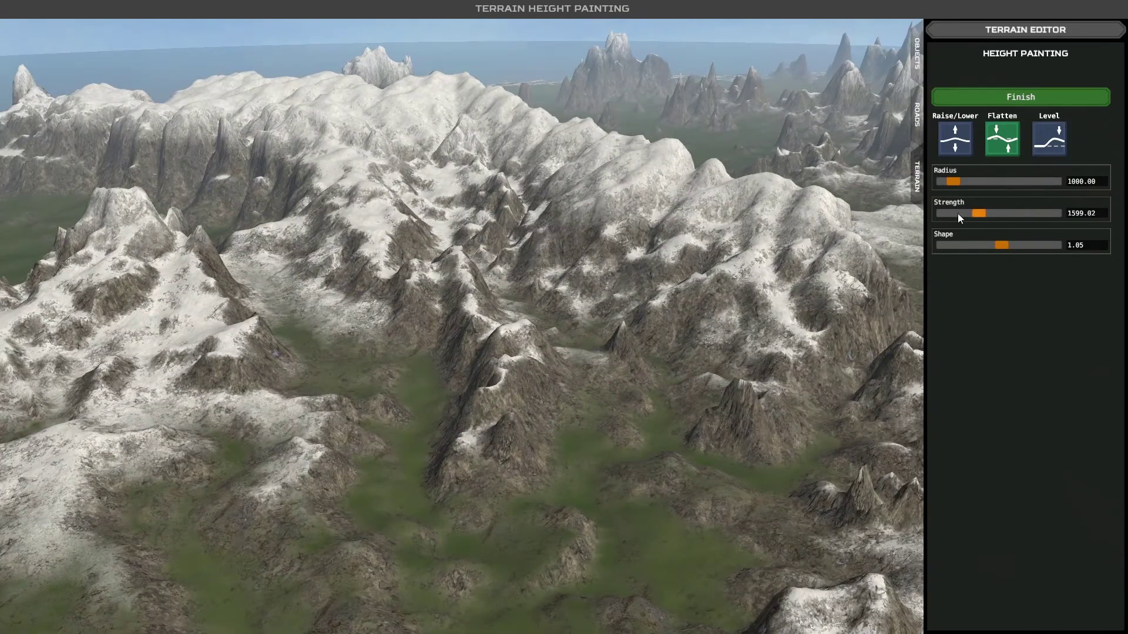
- Set the height brush strength to 810.06 and flatten the small peaks in the valley beside the narrow ridge
{"action": "left_click_drag", "start_coordinate": [978, 214], "coordinate": [960, 214]}
{"action": "mouse_move", "coordinate": [625, 331]}
{"action": "middle_mouse_down"}
{"action": "mouse_move", "coordinate": [604, 394]}
{"action": "mouse_move", "coordinate": [571, 386]}
{"action": "mouse_move", "coordinate": [611, 340]}
{"action": "mouse_move", "coordinate": [593, 383]}
{"action": "middle_mouse_up"}
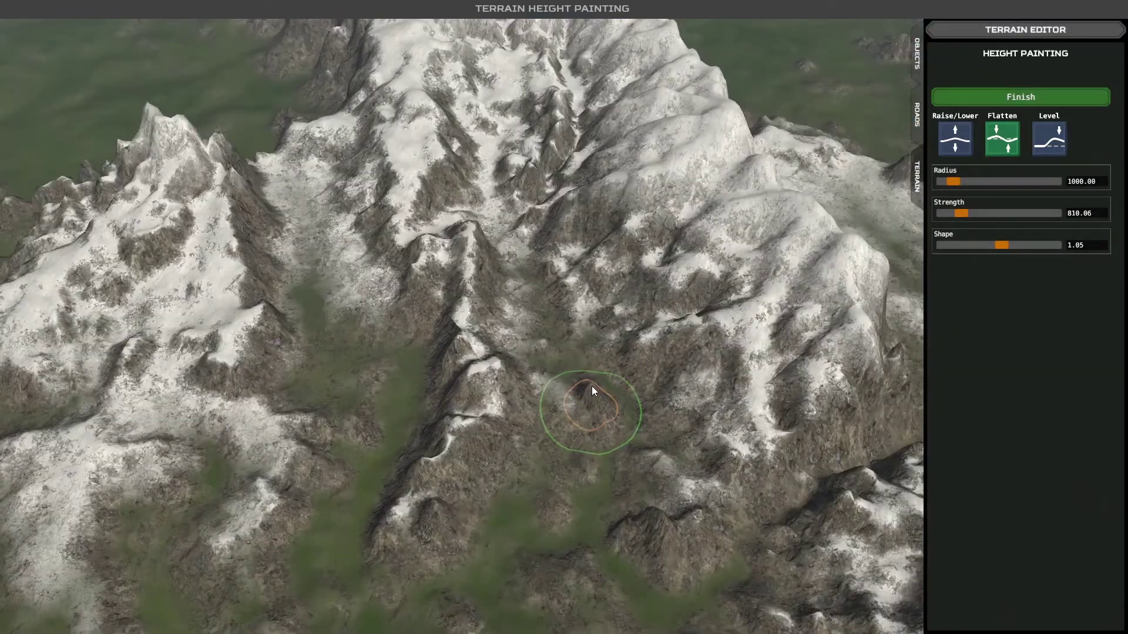
{"action": "mouse_move", "coordinate": [561, 410]}
{"action": "middle_mouse_down"}
{"action": "mouse_move", "coordinate": [571, 379]}
{"action": "mouse_move", "coordinate": [524, 381]}
{"action": "mouse_move", "coordinate": [592, 391]}
{"action": "mouse_move", "coordinate": [556, 380]}
{"action": "middle_mouse_up"}
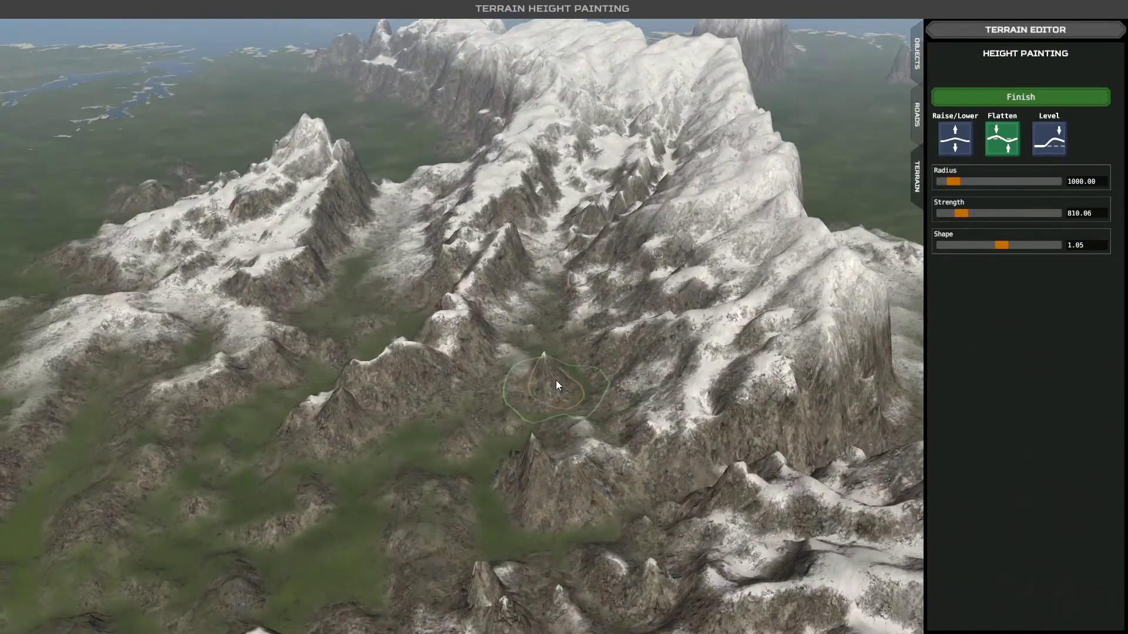
{"action": "mouse_move", "coordinate": [536, 389]}
{"action": "middle_mouse_down"}
{"action": "mouse_move", "coordinate": [556, 381]}
{"action": "mouse_move", "coordinate": [537, 386]}
{"action": "middle_mouse_up"}
{"action": "scroll", "coordinate": [539, 386], "scroll_direction": "up", "scroll_amount": 3}
{"action": "mouse_move", "coordinate": [664, 396]}
{"action": "middle_mouse_down"}
{"action": "mouse_move", "coordinate": [659, 423]}
{"action": "mouse_move", "coordinate": [665, 414]}
{"action": "mouse_move", "coordinate": [486, 311]}
{"action": "mouse_move", "coordinate": [515, 329]}
{"action": "mouse_move", "coordinate": [529, 363]}
{"action": "middle_mouse_up"}
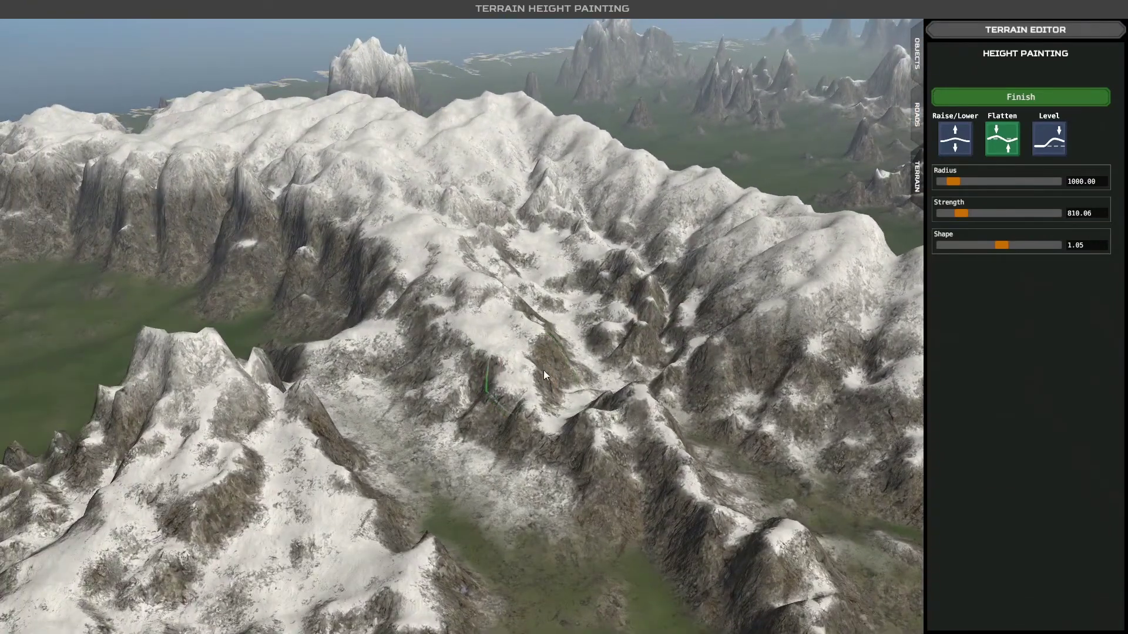
{"action": "mouse_move", "coordinate": [608, 271]}
{"action": "left_mouse_down"}
{"action": "mouse_move", "coordinate": [647, 309]}
{"action": "mouse_move", "coordinate": [594, 300]}
{"action": "mouse_move", "coordinate": [627, 329]}
{"action": "mouse_move", "coordinate": [610, 285]}
{"action": "mouse_move", "coordinate": [636, 302]}
{"action": "mouse_move", "coordinate": [626, 340]}
{"action": "mouse_move", "coordinate": [656, 279]}
{"action": "mouse_move", "coordinate": [646, 333]}
{"action": "mouse_move", "coordinate": [607, 263]}
{"action": "mouse_move", "coordinate": [619, 343]}
{"action": "left_mouse_up"}
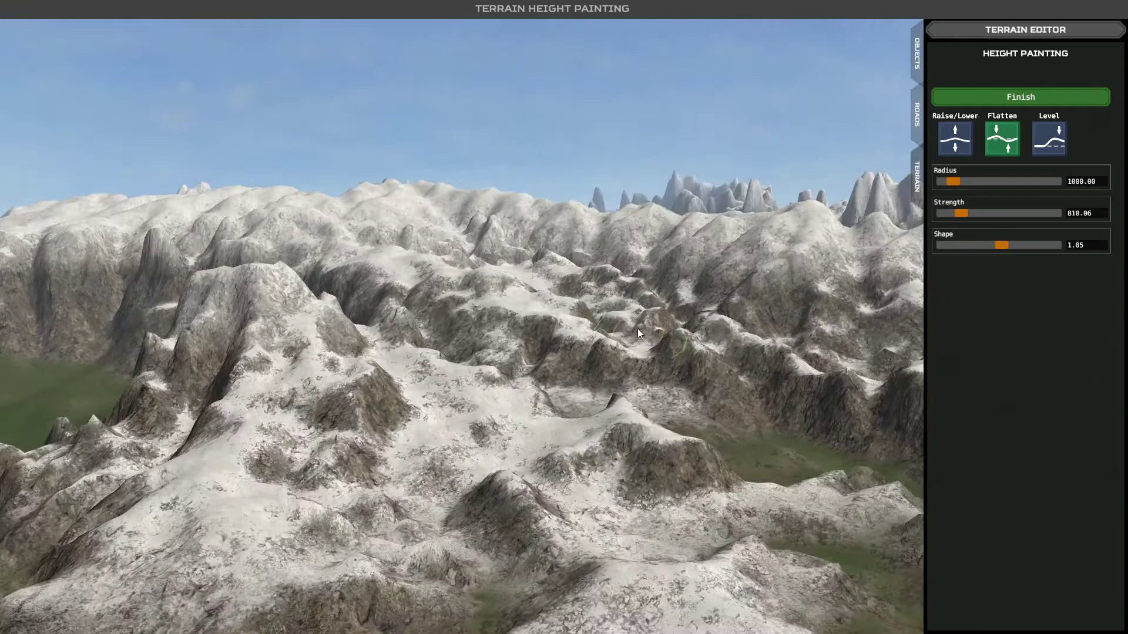
- Configure the Flatten brush with radius 8239.36, strength 1625.32 and shape 1.04 for the lowlands beyond the snowy range
{"action": "scroll", "coordinate": [597, 327], "scroll_direction": "up", "scroll_amount": 2}
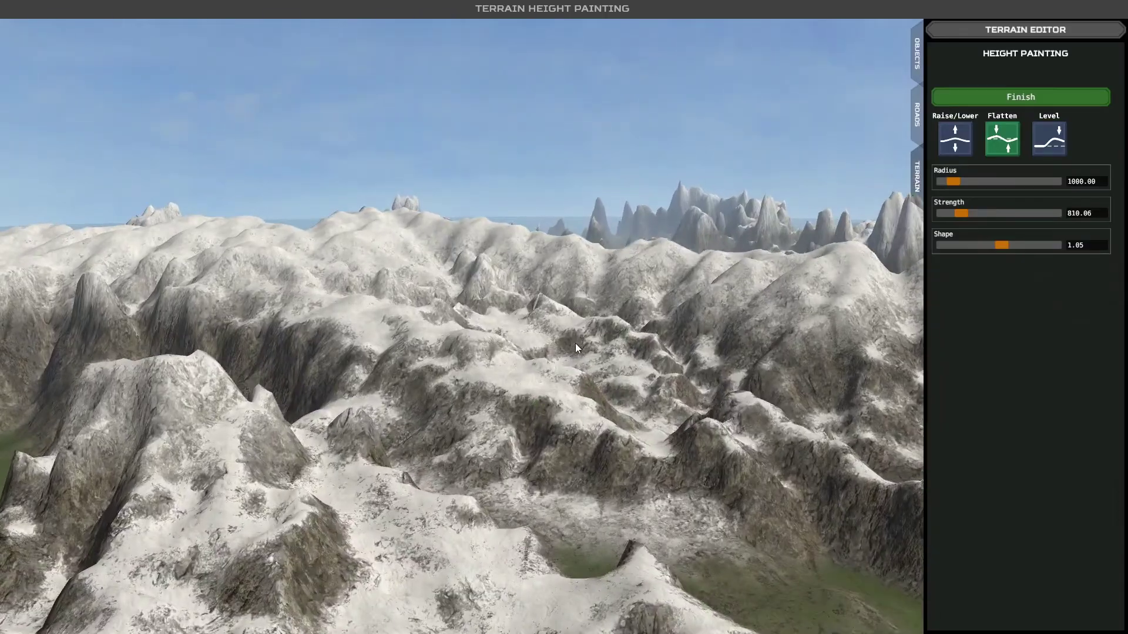
{"action": "scroll", "coordinate": [644, 408], "scroll_direction": "up", "scroll_amount": 3}
{"action": "middle_click_drag", "start_coordinate": [643, 407], "coordinate": [582, 414]}
{"action": "scroll", "coordinate": [583, 413], "scroll_direction": "down", "scroll_amount": 5}
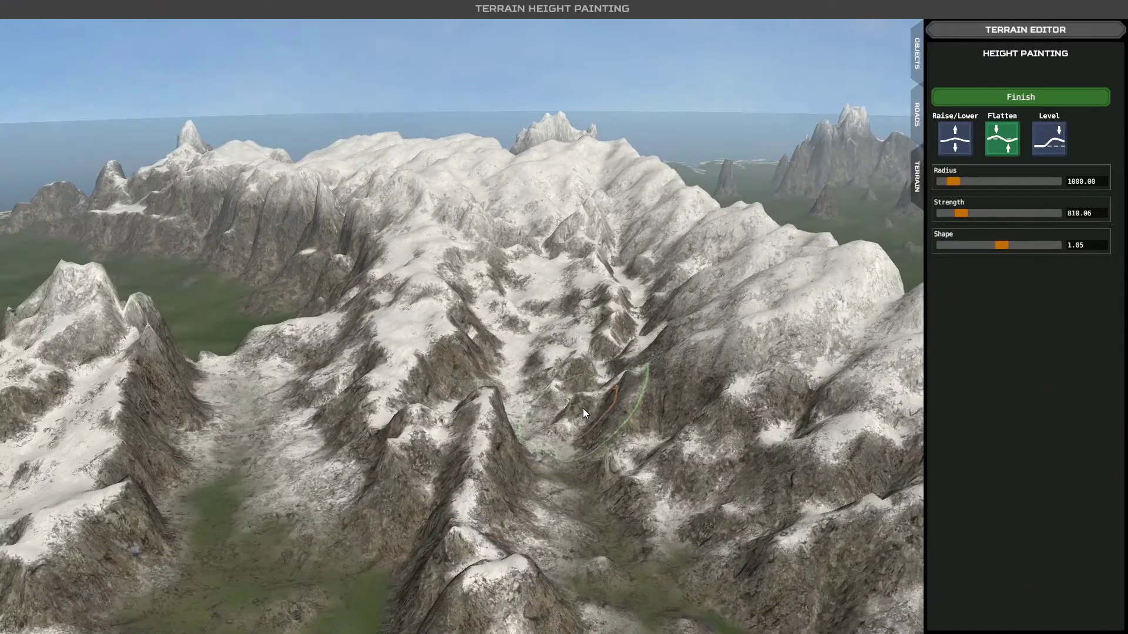
{"action": "scroll", "coordinate": [584, 412], "scroll_direction": "down", "scroll_amount": 5}
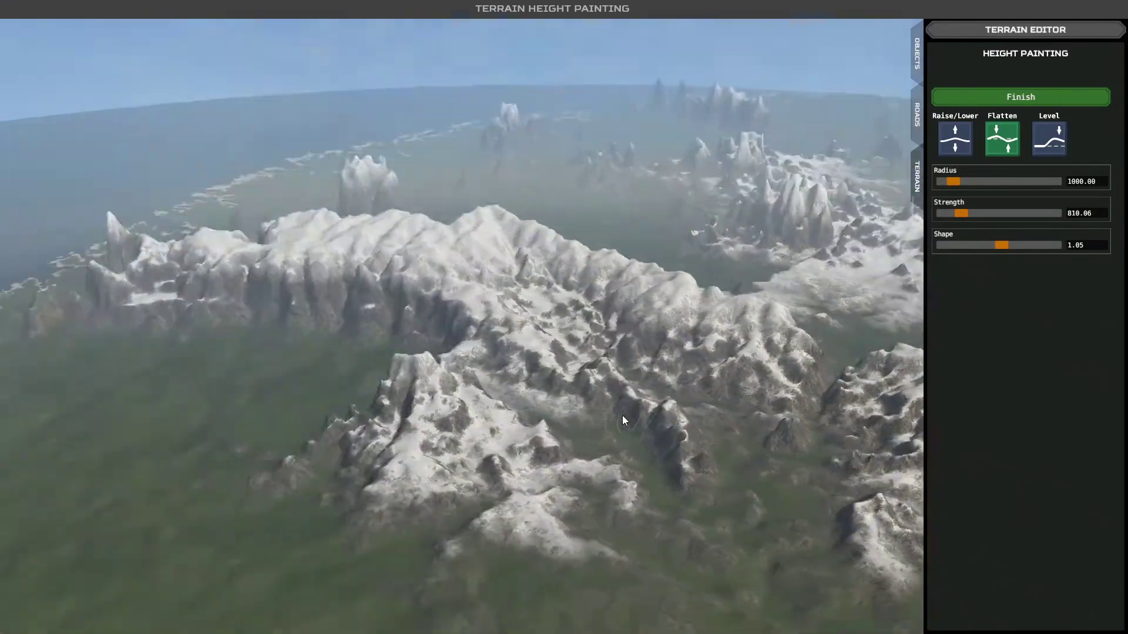
{"action": "key", "text": "w"}
{"action": "middle_click_drag", "start_coordinate": [623, 416], "coordinate": [391, 310]}
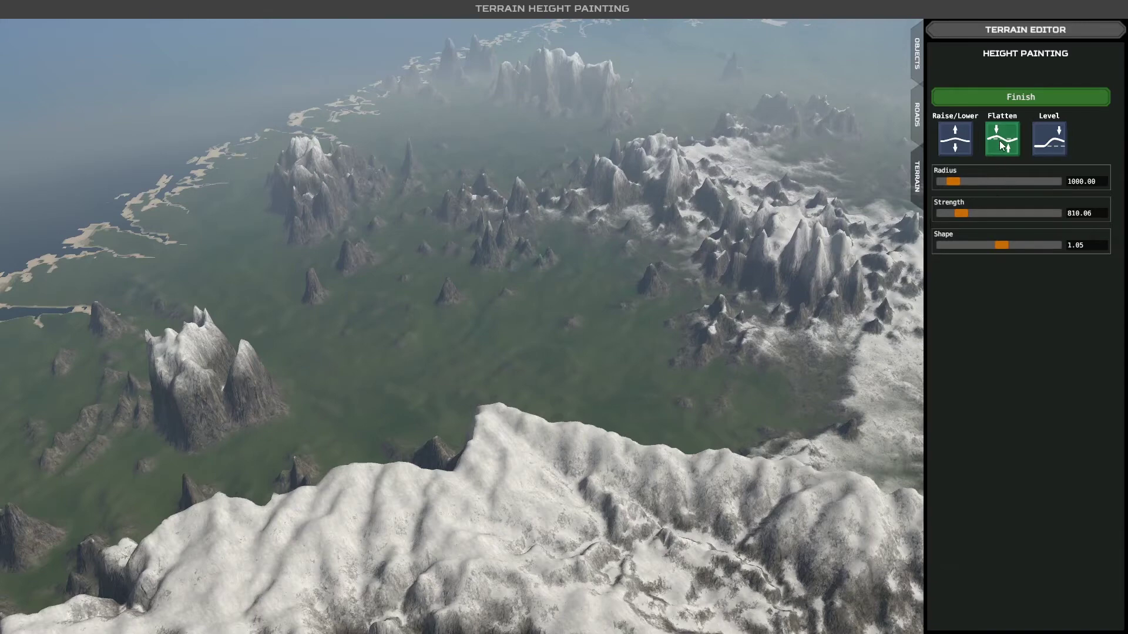
{"action": "left_click_drag", "start_coordinate": [955, 181], "coordinate": [1032, 186]}
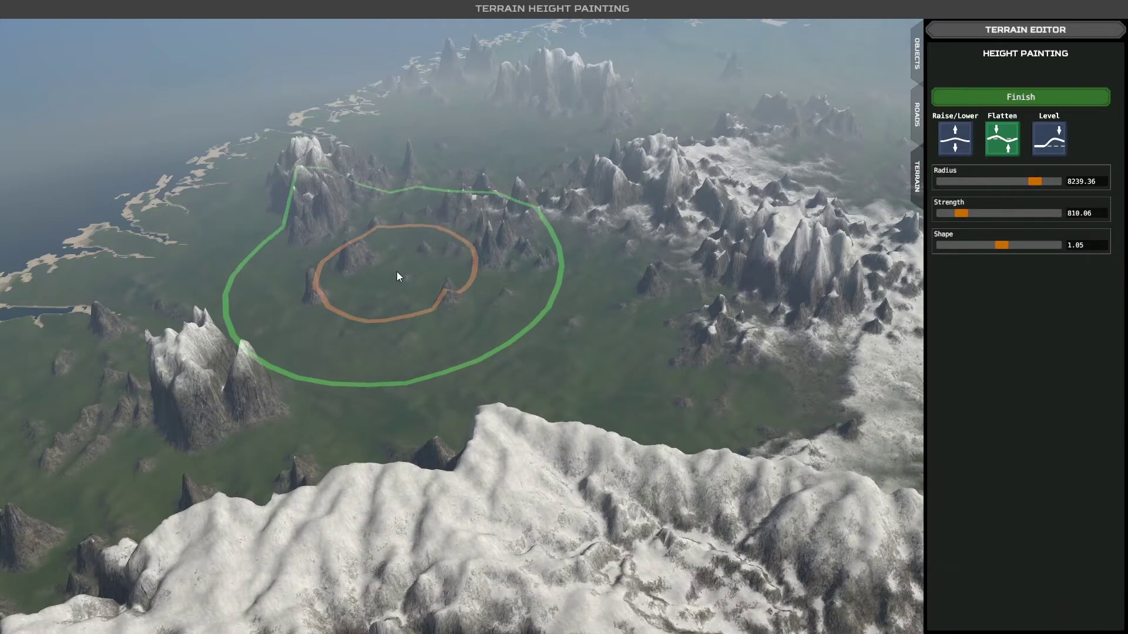
{"action": "left_click_drag", "start_coordinate": [960, 216], "coordinate": [979, 214]}
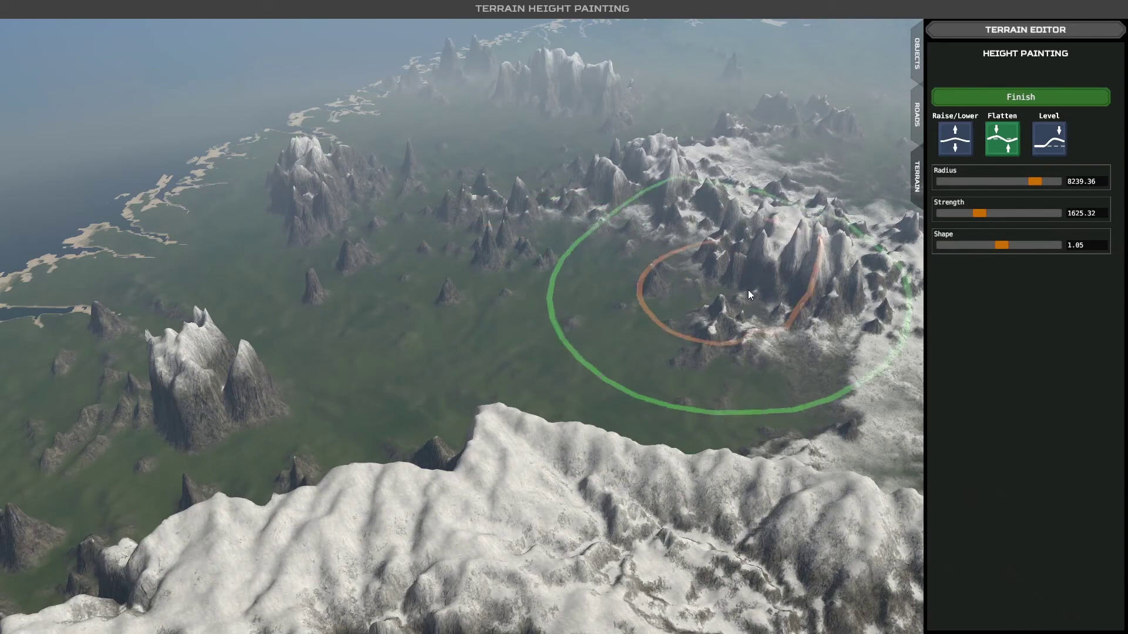
{"action": "left_click_drag", "start_coordinate": [999, 245], "coordinate": [944, 248]}
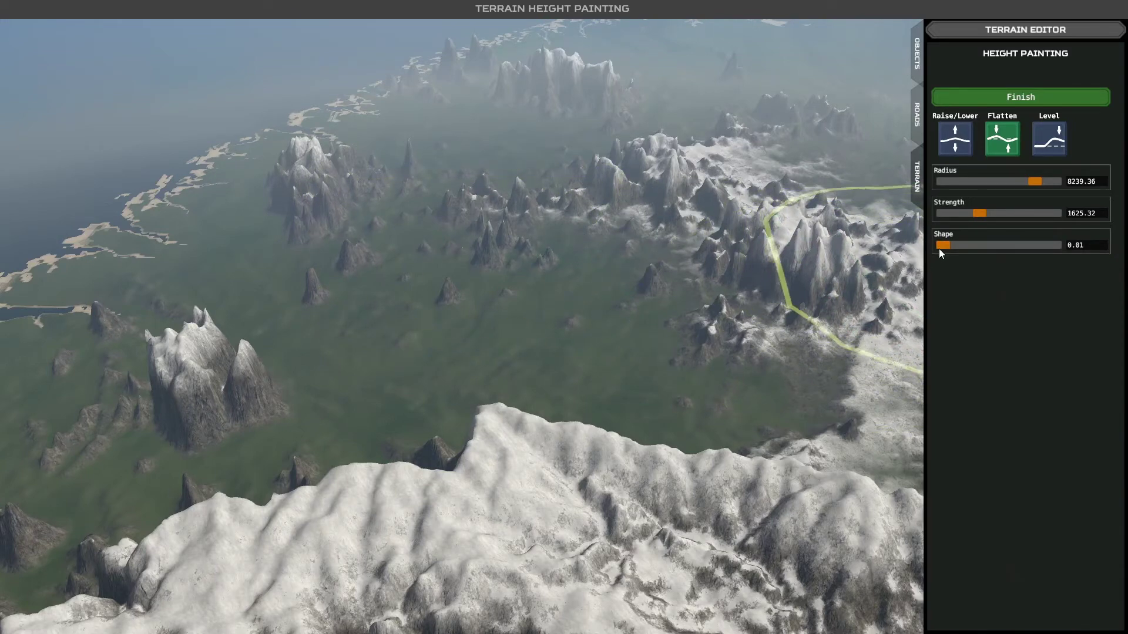
{"action": "left_click_drag", "start_coordinate": [942, 247], "coordinate": [1000, 245]}
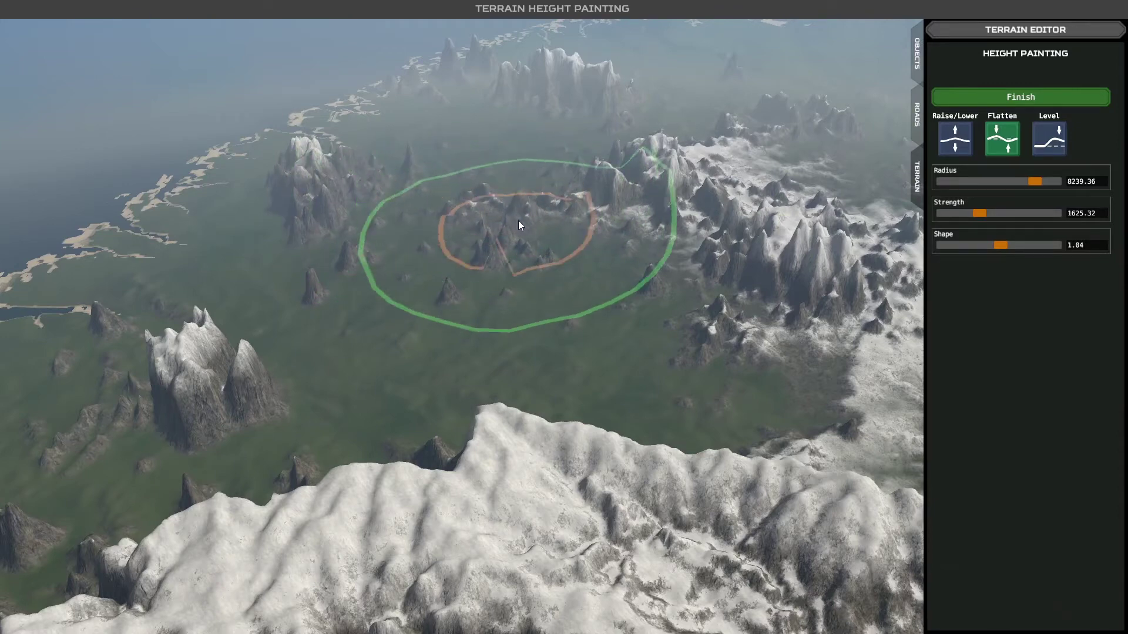
- Set the brush strength to 441.88 and flatten the scattered hills on the green plain beyond the snowy range
{"action": "left_click_drag", "start_coordinate": [985, 209], "coordinate": [951, 212]}
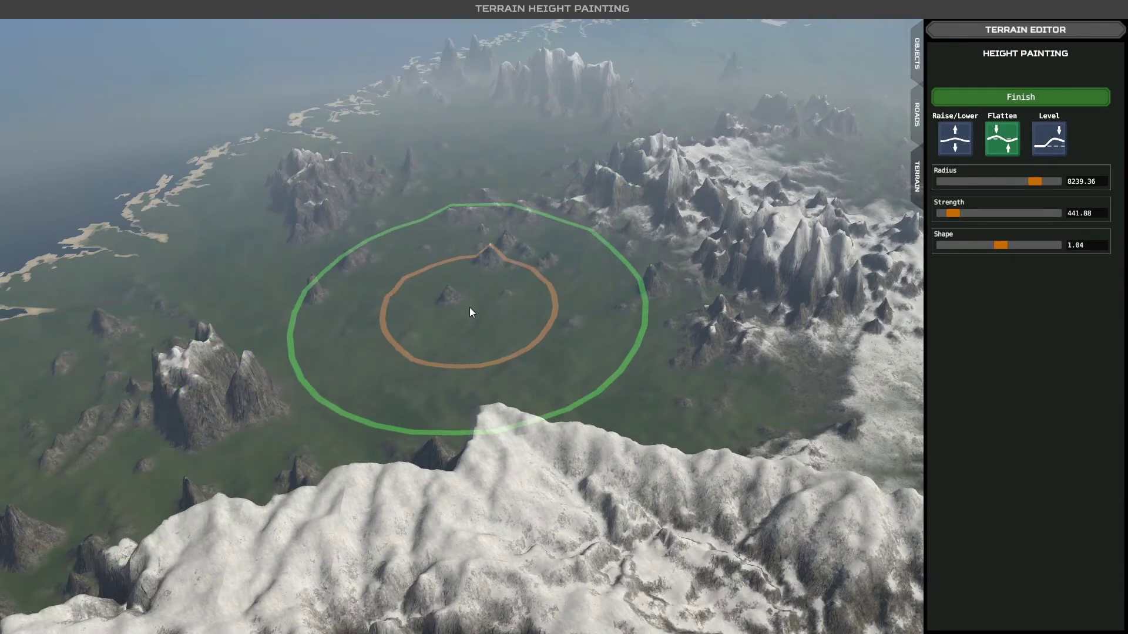
{"action": "left_click", "coordinate": [489, 262]}
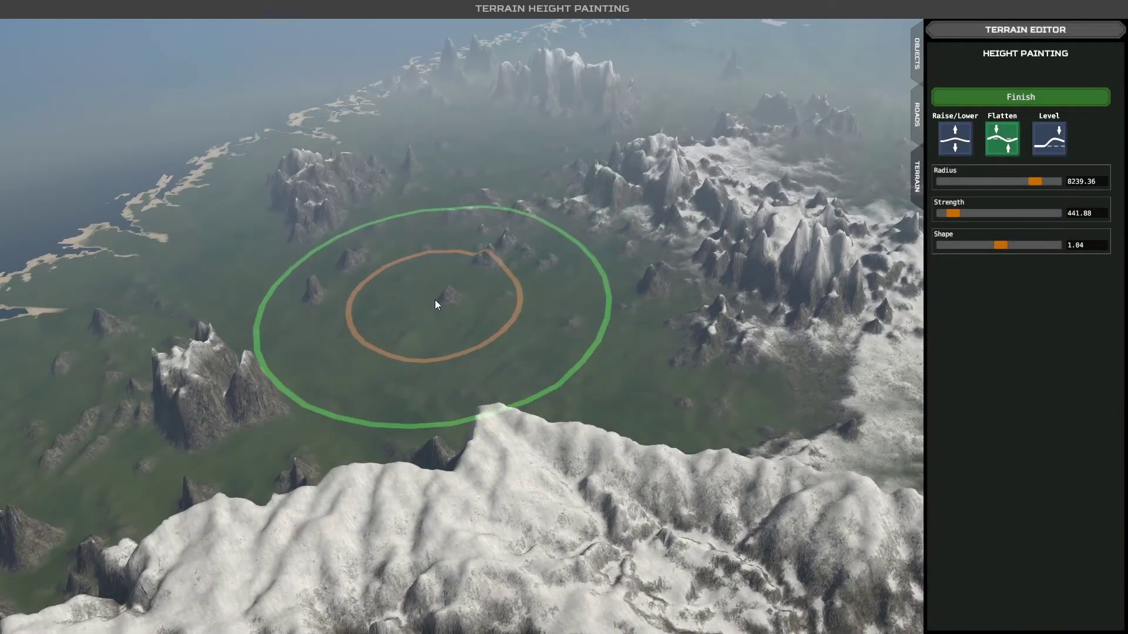
{"action": "mouse_move", "coordinate": [435, 300]}
{"action": "middle_mouse_down"}
{"action": "mouse_move", "coordinate": [448, 296]}
{"action": "mouse_move", "coordinate": [440, 302]}
{"action": "middle_mouse_up"}
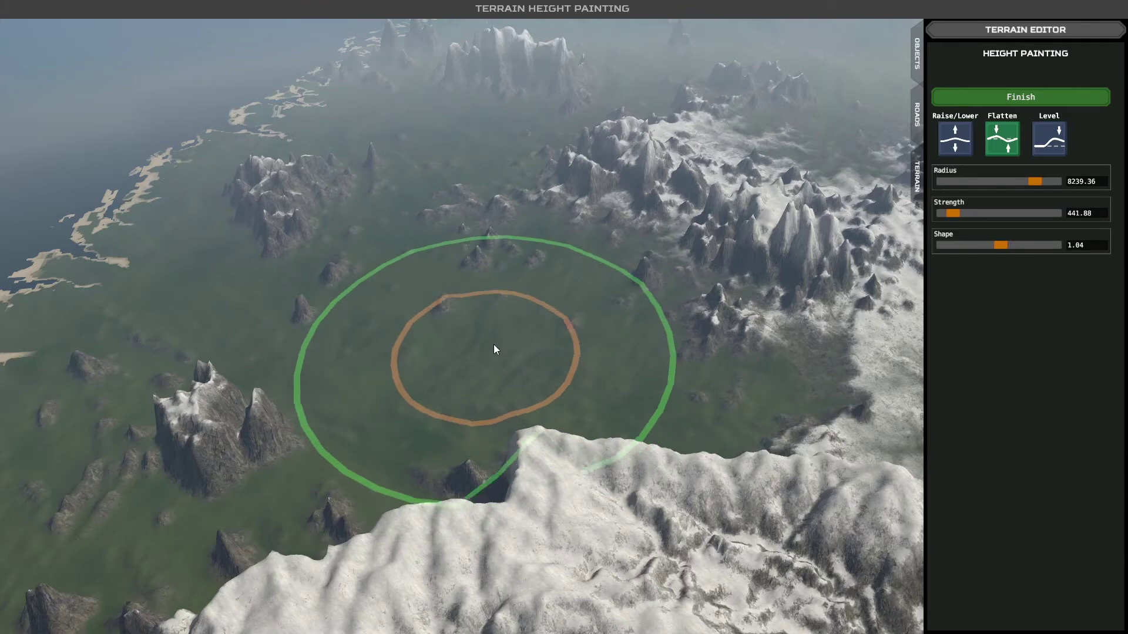
- Set the brush to radius 3769.29, strength 862.66 and shape 0.66, and flatten small bumps on the plain near the snowy ridge
{"action": "left_click_drag", "start_coordinate": [1035, 181], "coordinate": [1006, 181]}
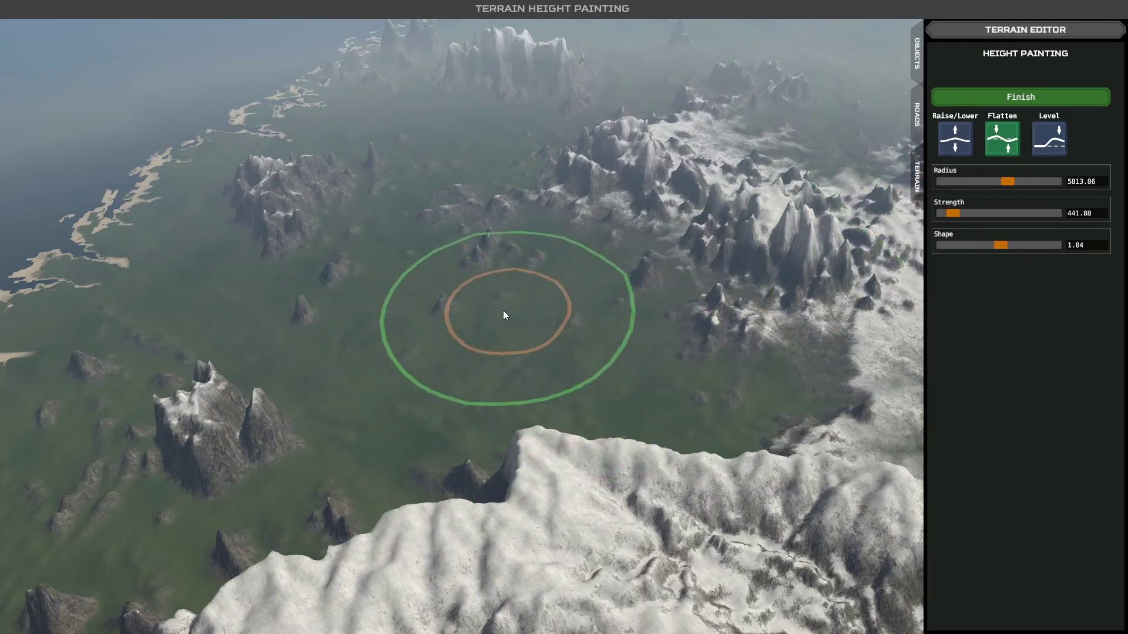
{"action": "left_click", "coordinate": [980, 184]}
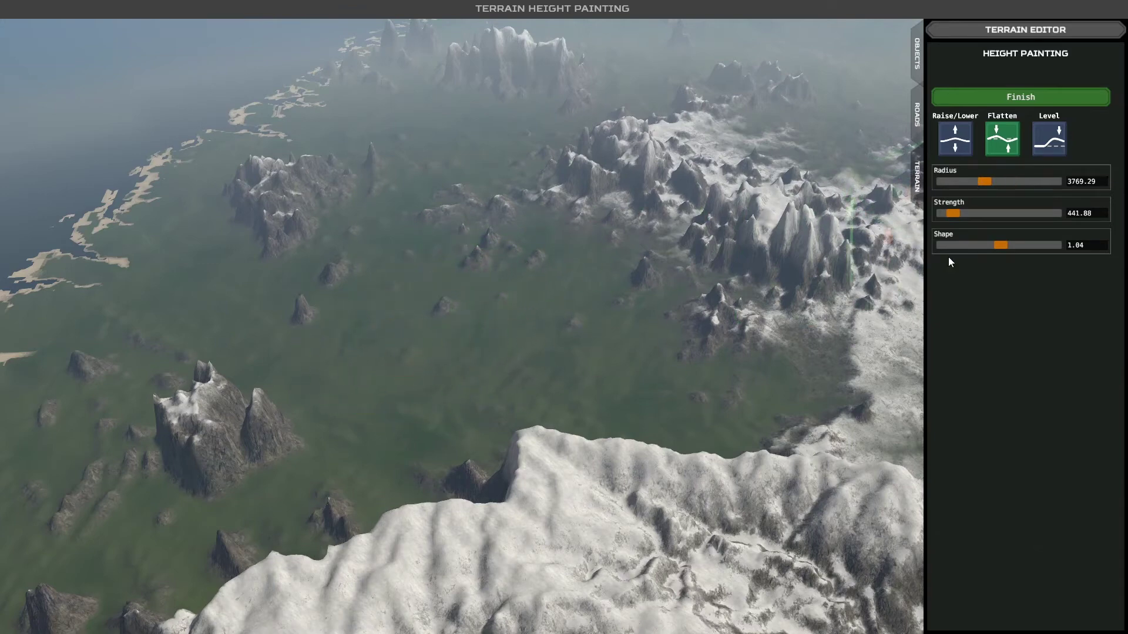
{"action": "mouse_move", "coordinate": [957, 213]}
{"action": "left_mouse_down"}
{"action": "mouse_move", "coordinate": [987, 243]}
{"action": "mouse_move", "coordinate": [978, 244]}
{"action": "left_mouse_up"}
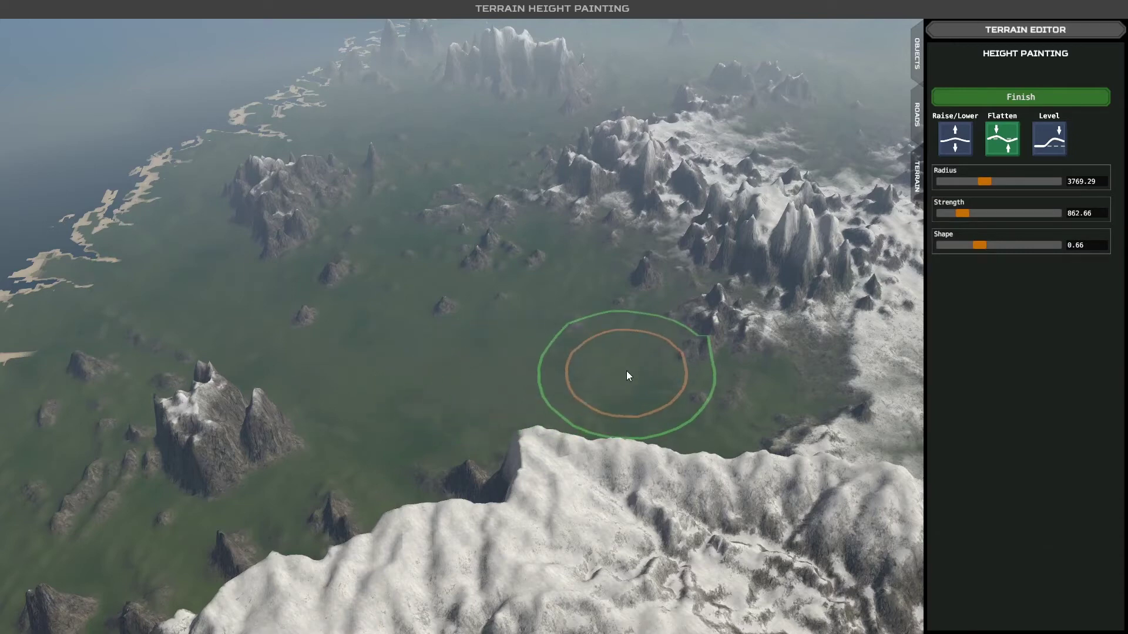
{"action": "left_click", "coordinate": [365, 478]}
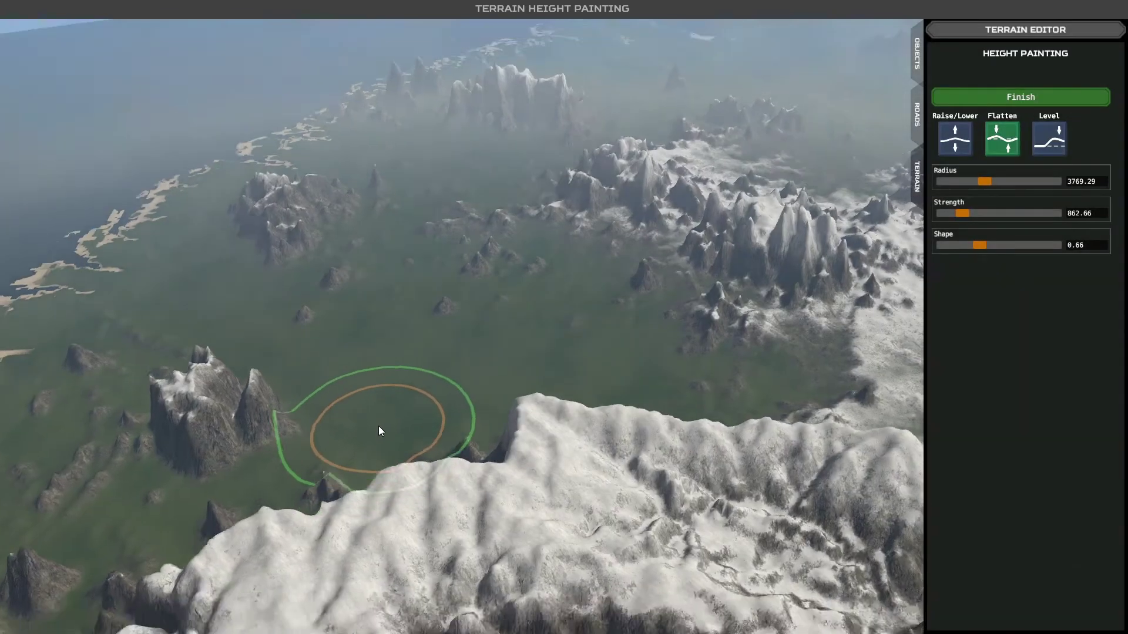
- Flatten the low hills on the coastal plain between the jagged rock outcrop and the flat-topped mountain
{"action": "mouse_move", "coordinate": [378, 427]}
{"action": "middle_mouse_down"}
{"action": "mouse_move", "coordinate": [364, 423]}
{"action": "mouse_move", "coordinate": [398, 433]}
{"action": "middle_mouse_up"}
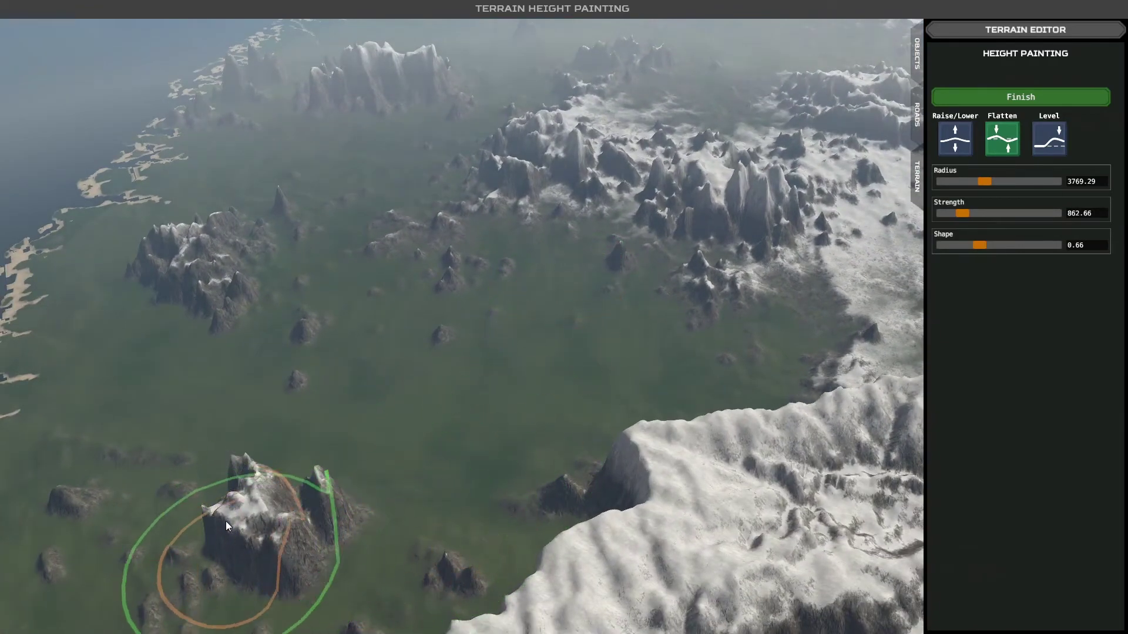
{"action": "middle_click_drag", "start_coordinate": [520, 391], "coordinate": [591, 362]}
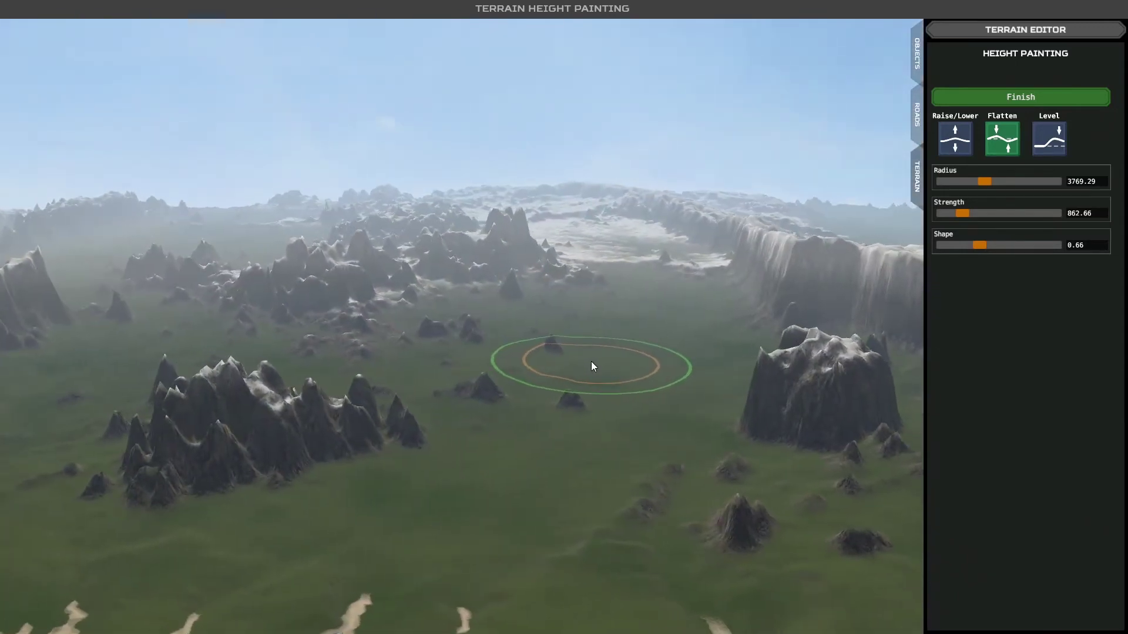
{"action": "mouse_move", "coordinate": [635, 473]}
{"action": "left_mouse_down"}
{"action": "mouse_move", "coordinate": [647, 515]}
{"action": "mouse_move", "coordinate": [599, 533]}
{"action": "mouse_move", "coordinate": [692, 516]}
{"action": "mouse_move", "coordinate": [438, 555]}
{"action": "mouse_move", "coordinate": [227, 555]}
{"action": "mouse_move", "coordinate": [621, 547]}
{"action": "mouse_move", "coordinate": [663, 505]}
{"action": "left_mouse_up"}
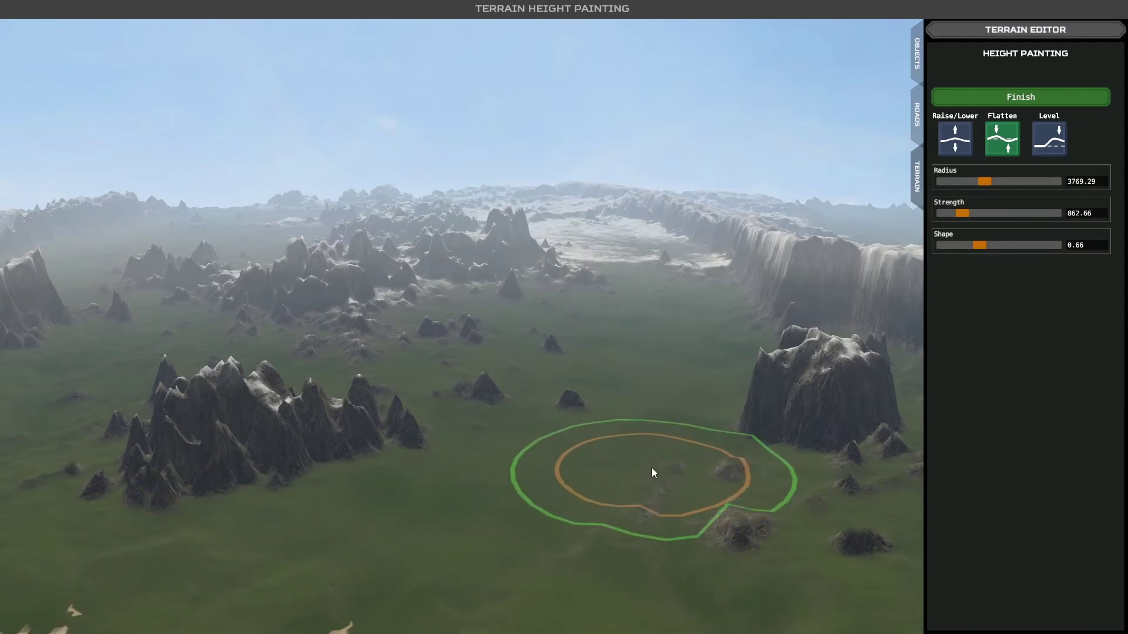
{"action": "mouse_move", "coordinate": [651, 468]}
{"action": "left_mouse_down"}
{"action": "mouse_move", "coordinate": [592, 526]}
{"action": "mouse_move", "coordinate": [556, 535]}
{"action": "mouse_move", "coordinate": [546, 496]}
{"action": "left_mouse_up"}
- Survey the coastal lowlands and their isolated mountain groups for another area of uneven ground to smooth
{"action": "key", "text": "q"}
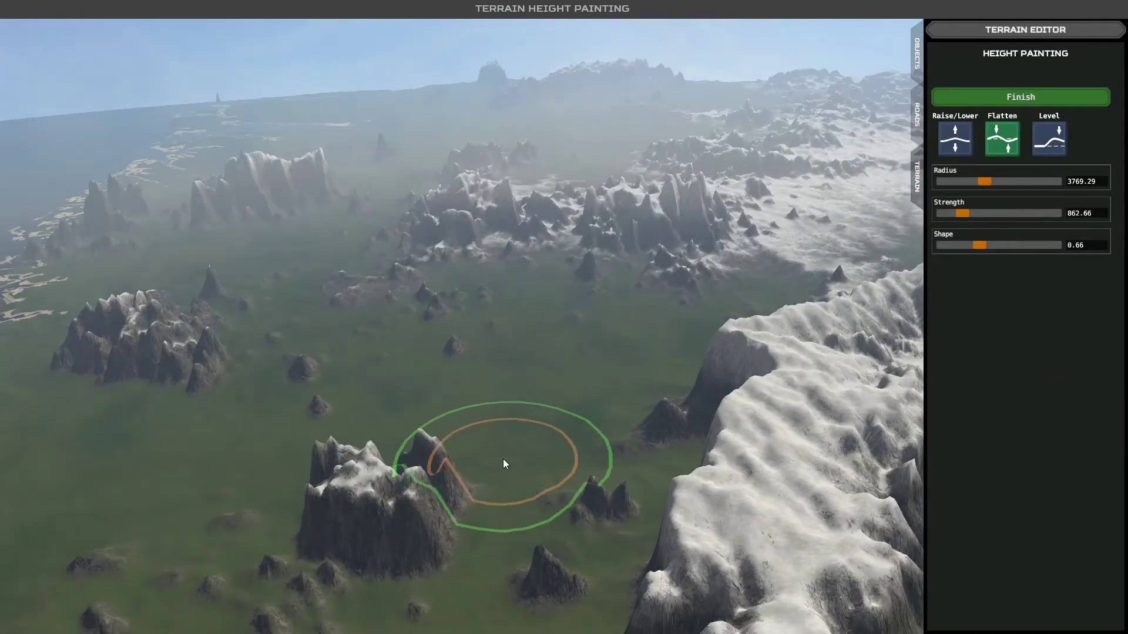
{"action": "key", "text": "a"}
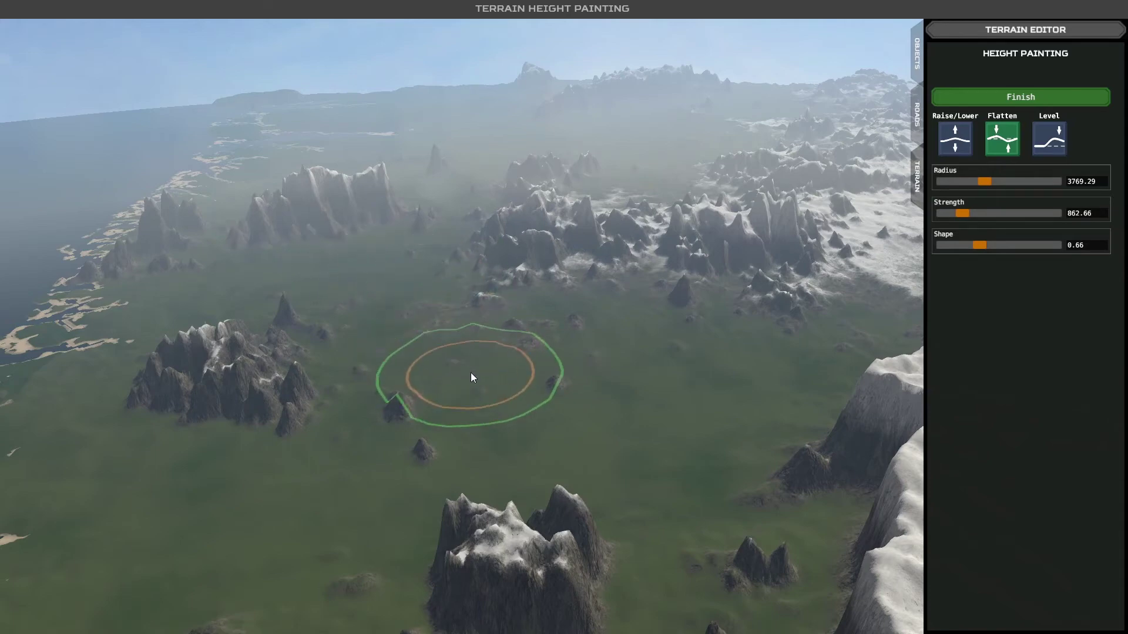
{"action": "key", "text": "w"}
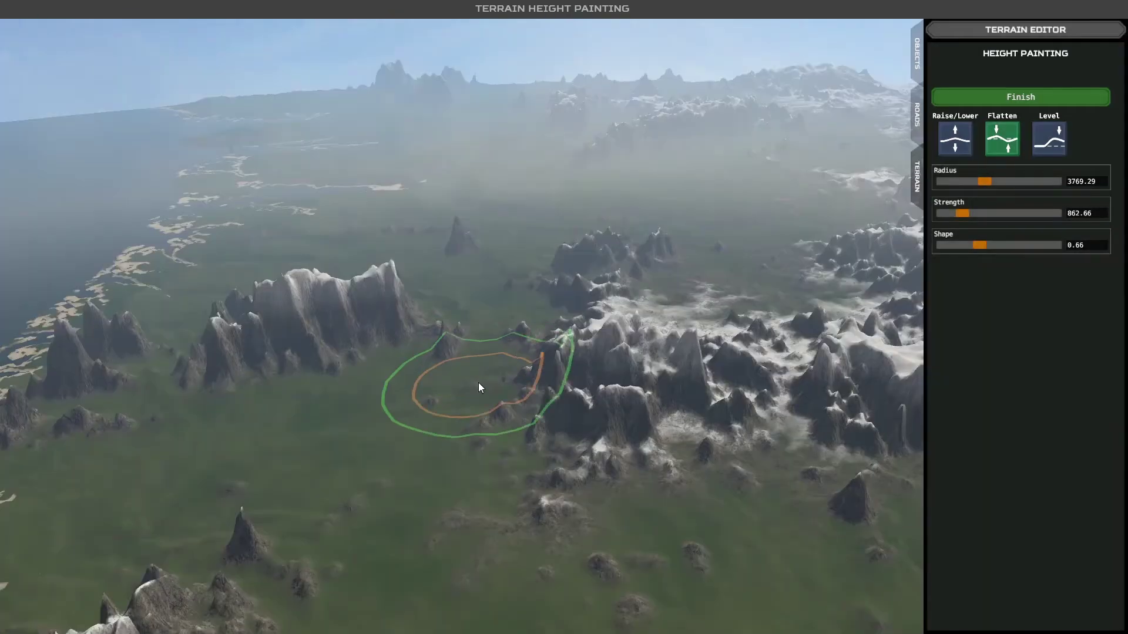
{"action": "key", "text": "s"}
{"action": "middle_click_drag", "start_coordinate": [478, 383], "coordinate": [515, 383]}
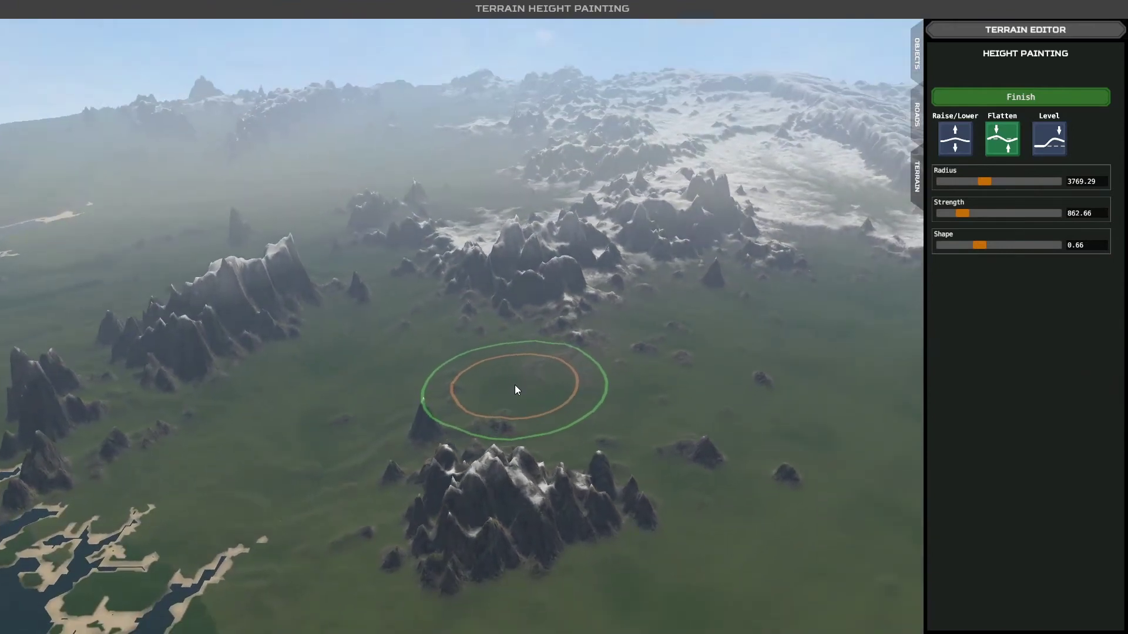
{"action": "key", "text": "d"}
{"action": "key", "text": "d"}
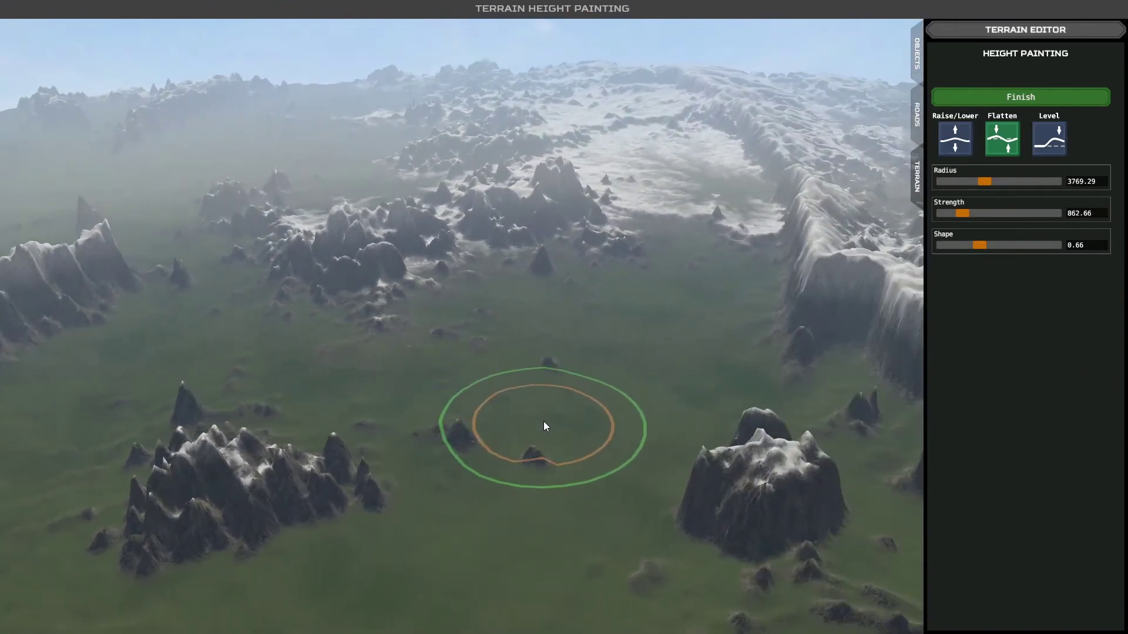
{"action": "key", "text": "a"}
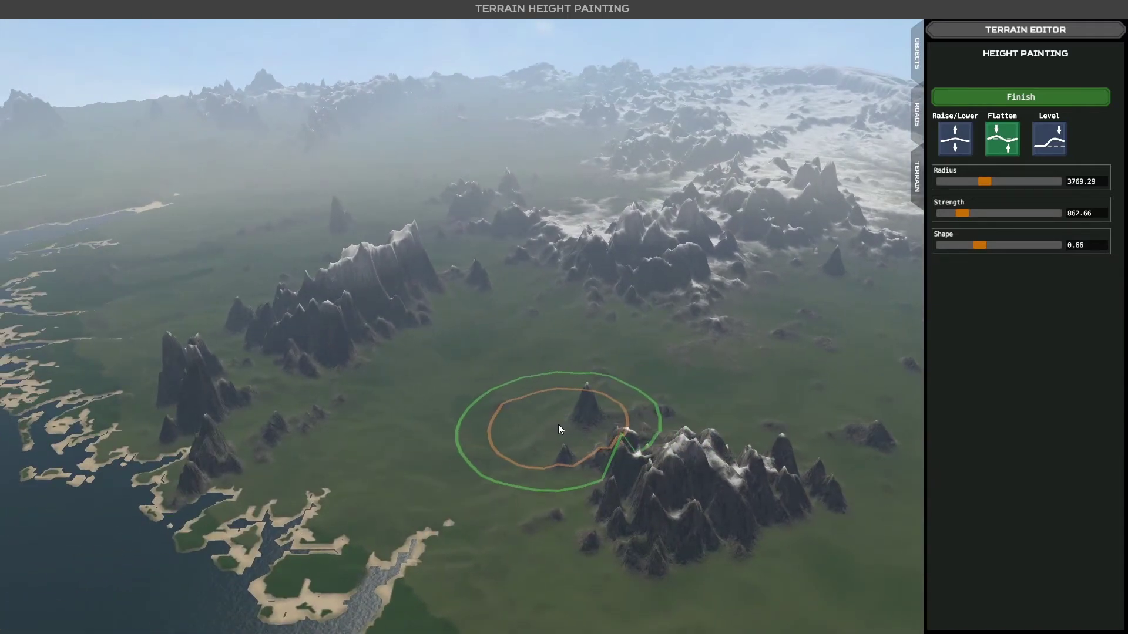
{"action": "key", "text": "a"}
{"action": "key", "text": "w"}
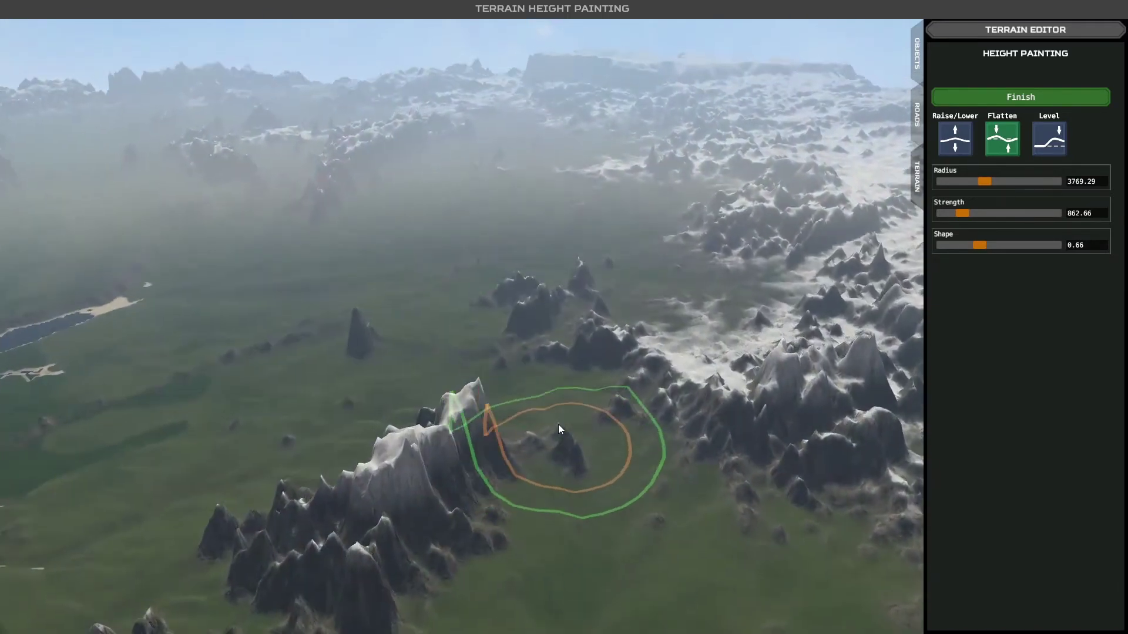
{"action": "key", "text": "a"}
{"action": "key", "text": "w"}
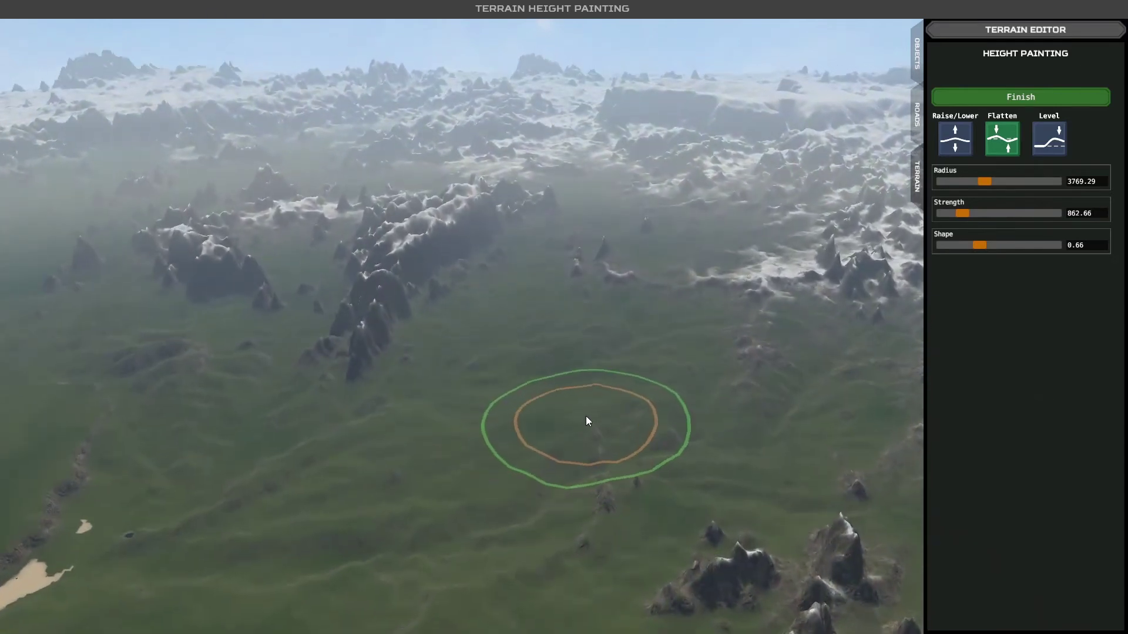
- Set the brush radius to 5487.99 and flatten the rolling green ground between the sandy inlet and the rocky outcrops
{"action": "left_click_drag", "start_coordinate": [985, 182], "coordinate": [1003, 193]}
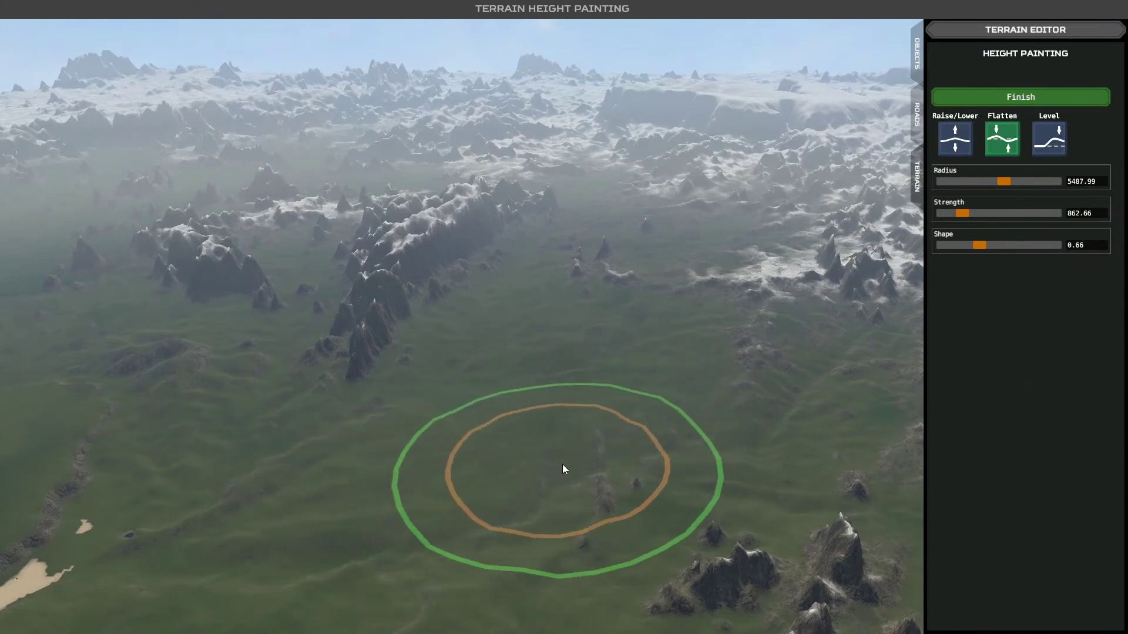
{"action": "left_click_drag", "start_coordinate": [231, 482], "coordinate": [245, 474]}
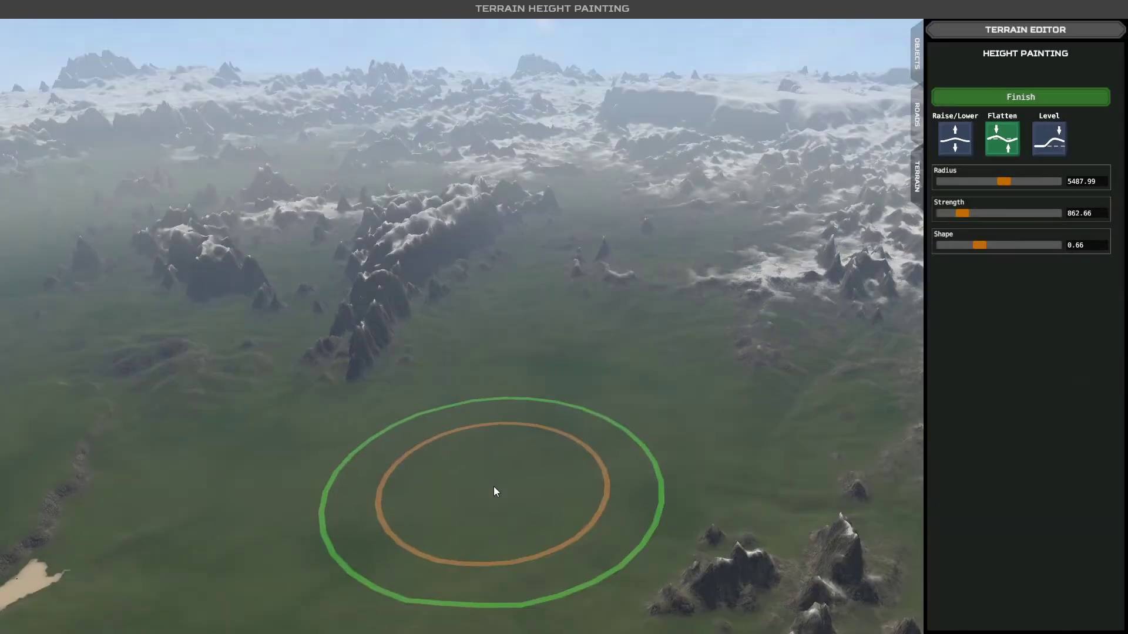
{"action": "mouse_move", "coordinate": [494, 486]}
{"action": "left_mouse_down"}
{"action": "mouse_move", "coordinate": [485, 493]}
{"action": "mouse_move", "coordinate": [497, 490]}
{"action": "left_mouse_up"}
- Examine the smoothed plain around the sandy inlet, the lone spire and the neighbouring rocky outcrops
{"action": "key", "text": "s"}
{"action": "key", "text": "a"}
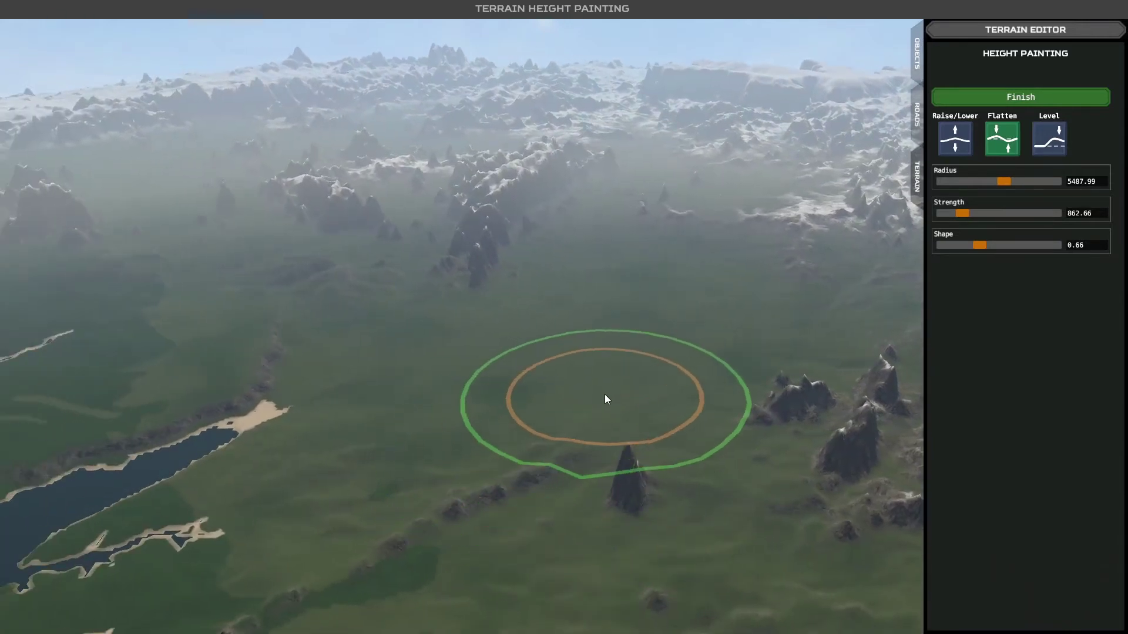
{"action": "key", "text": "w"}
{"action": "key", "text": "d"}
{"action": "key", "text": "s"}
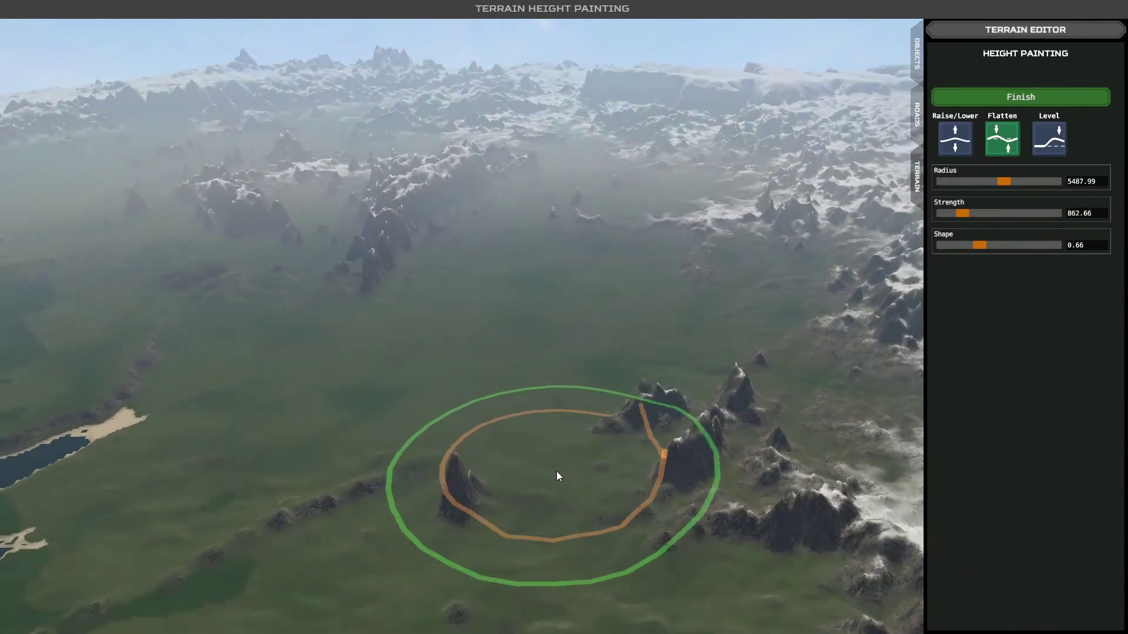
{"action": "right_click_drag", "start_coordinate": [553, 471], "coordinate": [604, 484]}
{"action": "scroll", "coordinate": [606, 490], "scroll_direction": "down", "scroll_amount": 3}
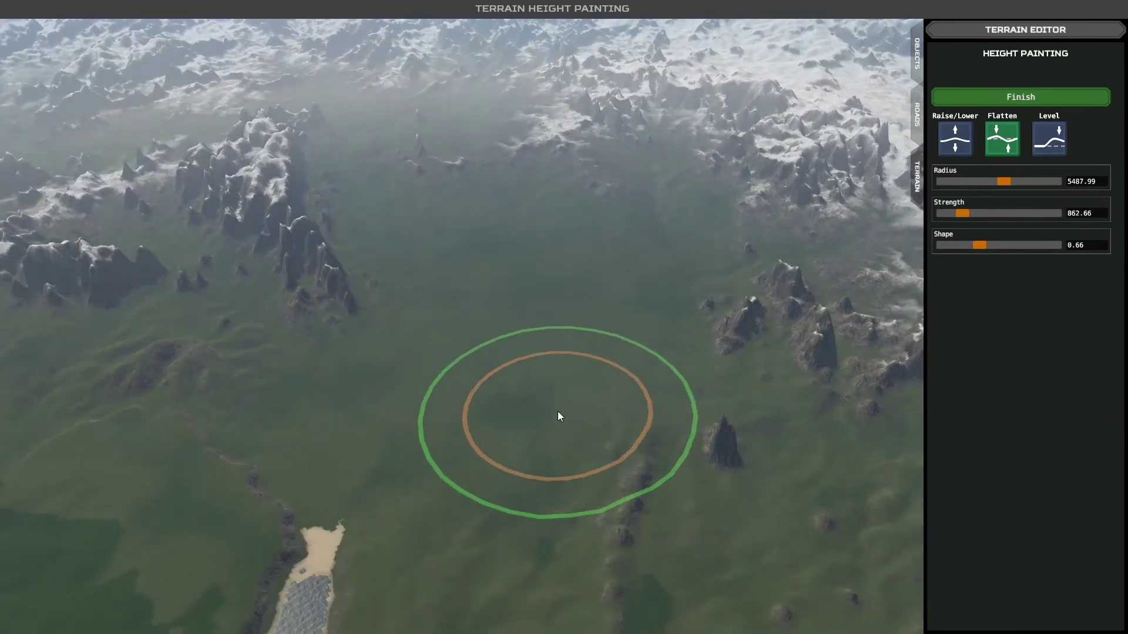
- Finish the current height painting session and reopen height painting over the smoothed plain around the lone spire
{"action": "key", "text": "d"}
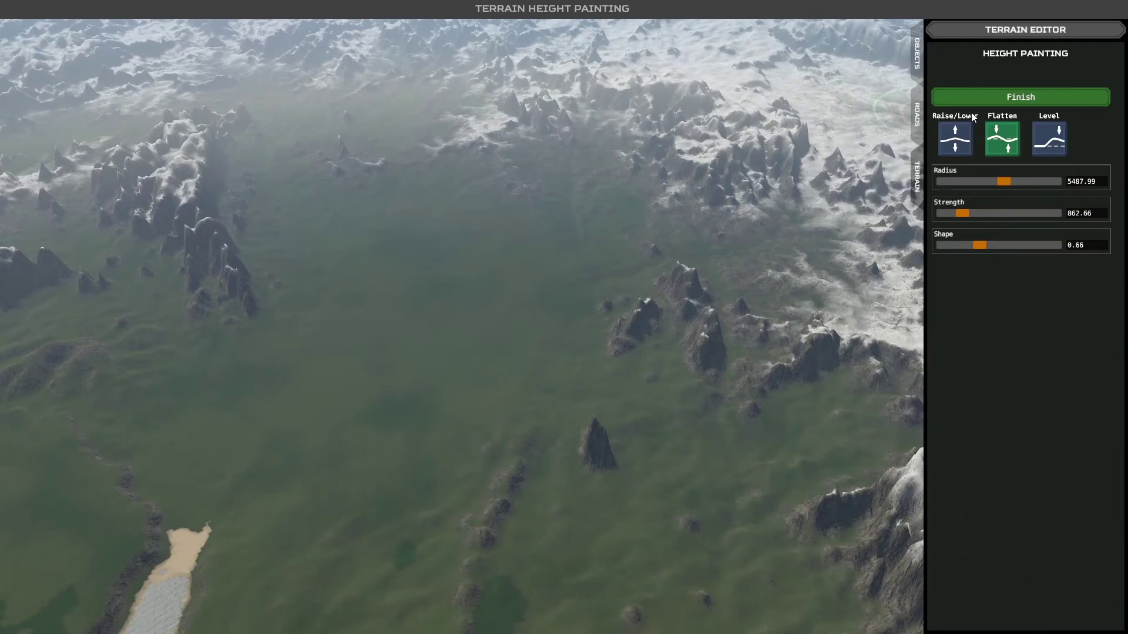
{"action": "left_click", "coordinate": [1021, 97]}
{"action": "right_click_drag", "start_coordinate": [575, 302], "coordinate": [502, 302]}
{"action": "scroll", "coordinate": [502, 300], "scroll_direction": "up", "scroll_amount": 1}
{"action": "scroll", "coordinate": [501, 300], "scroll_direction": "down", "scroll_amount": 2}
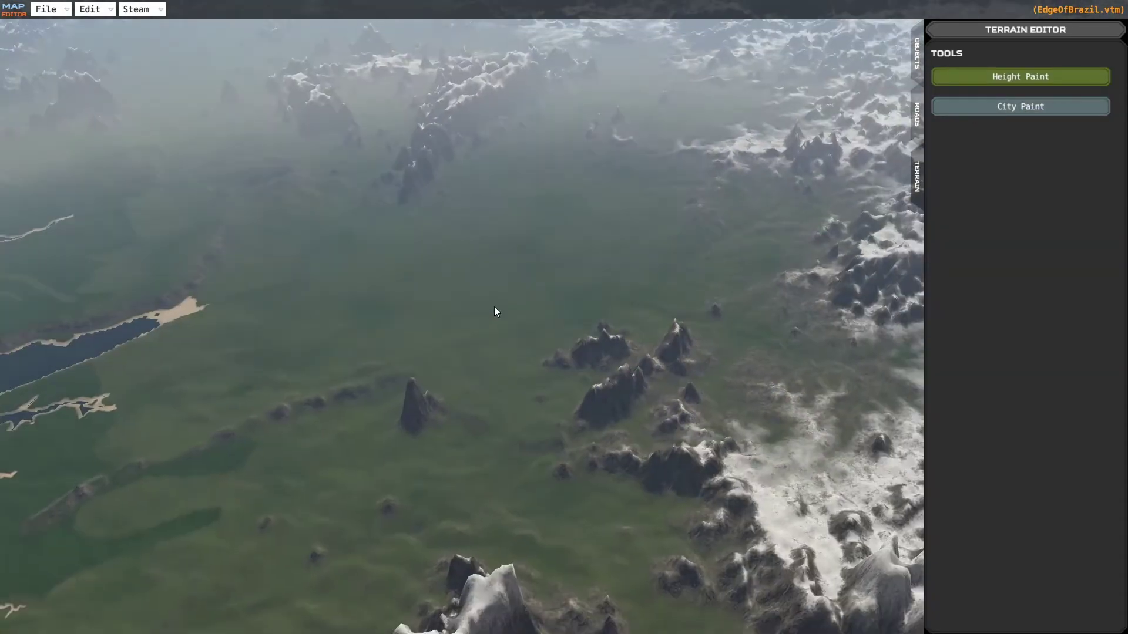
{"action": "key", "text": "w"}
{"action": "key", "text": "a"}
{"action": "left_click", "coordinate": [987, 79]}
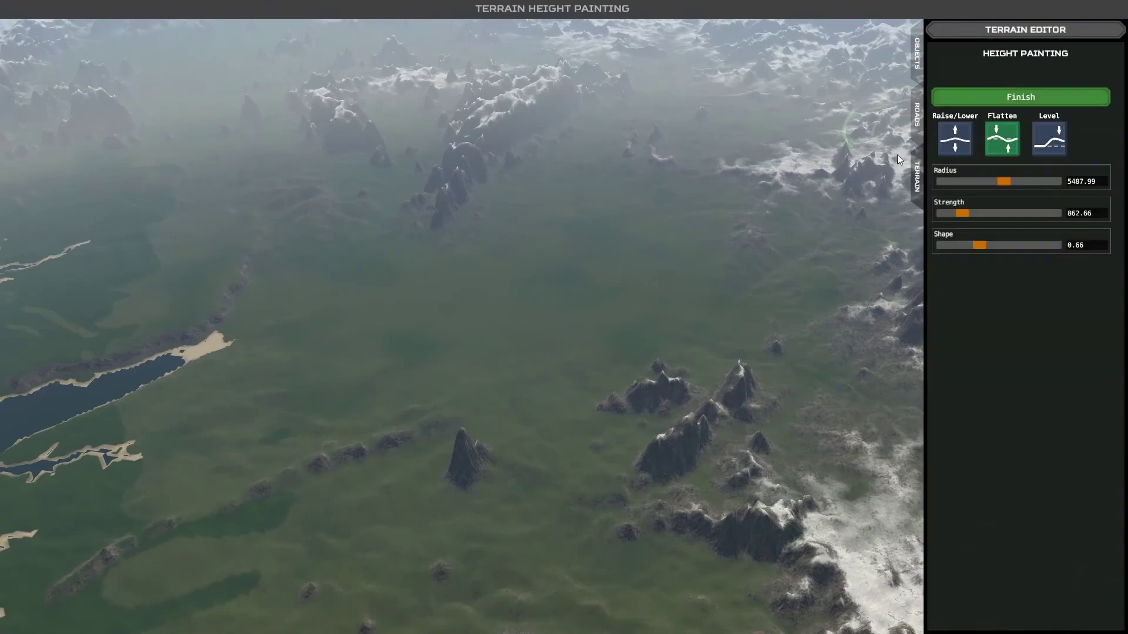
{"action": "scroll", "coordinate": [562, 317], "scroll_direction": "up", "scroll_amount": 3}
{"action": "scroll", "coordinate": [564, 317], "scroll_direction": "down", "scroll_amount": 4}
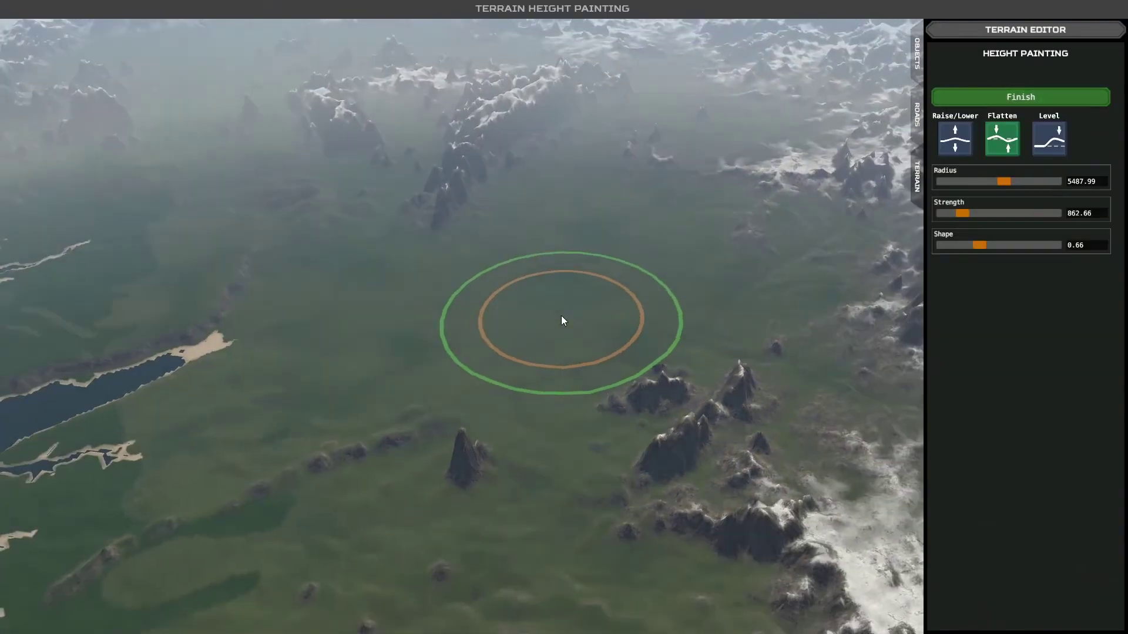
- Survey the mountain groups, the inlets and the indented coastline below the snow-capped range for further rough terrain
{"action": "key", "text": "w"}
{"action": "key", "text": "d"}
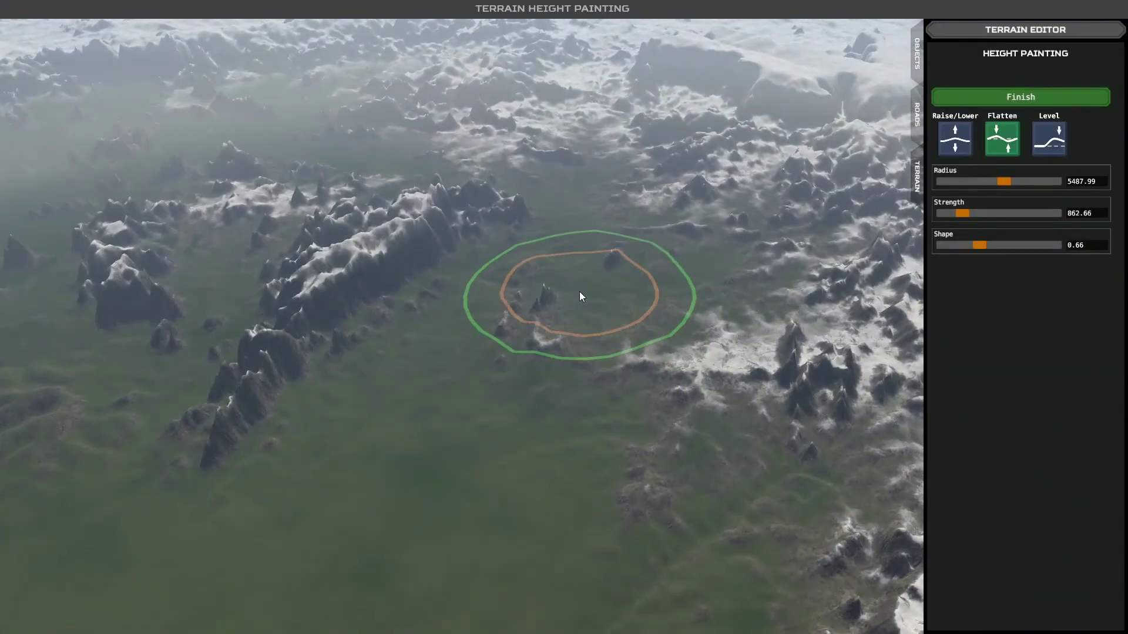
{"action": "key", "text": "a"}
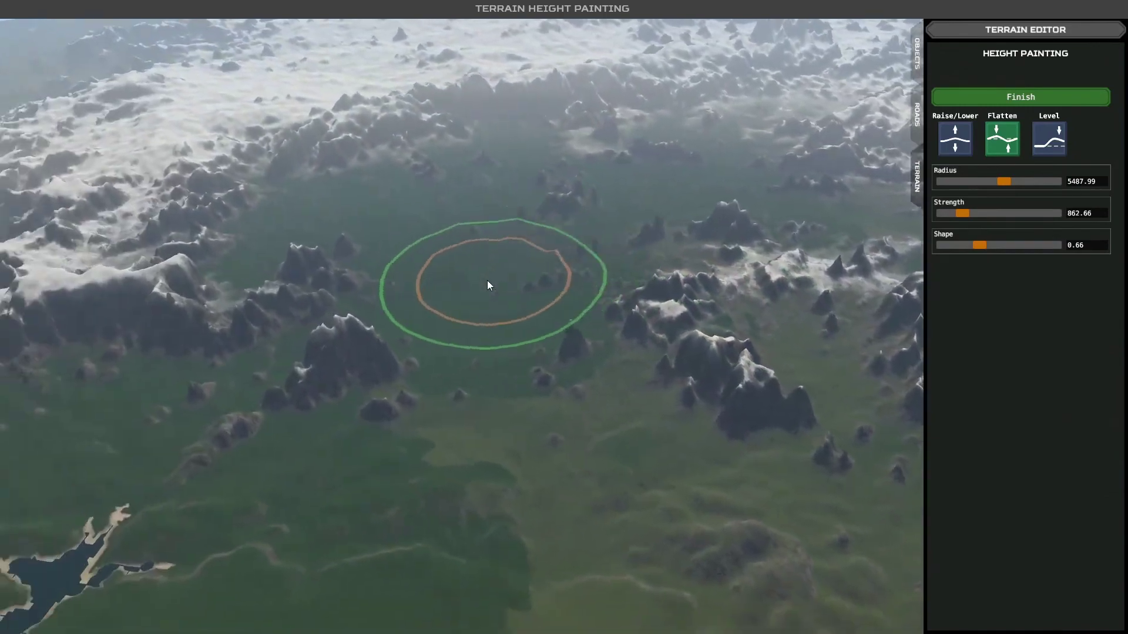
{"action": "key", "text": "s"}
{"action": "key", "text": "a"}
{"action": "key", "text": "s"}
{"action": "key", "text": "w"}
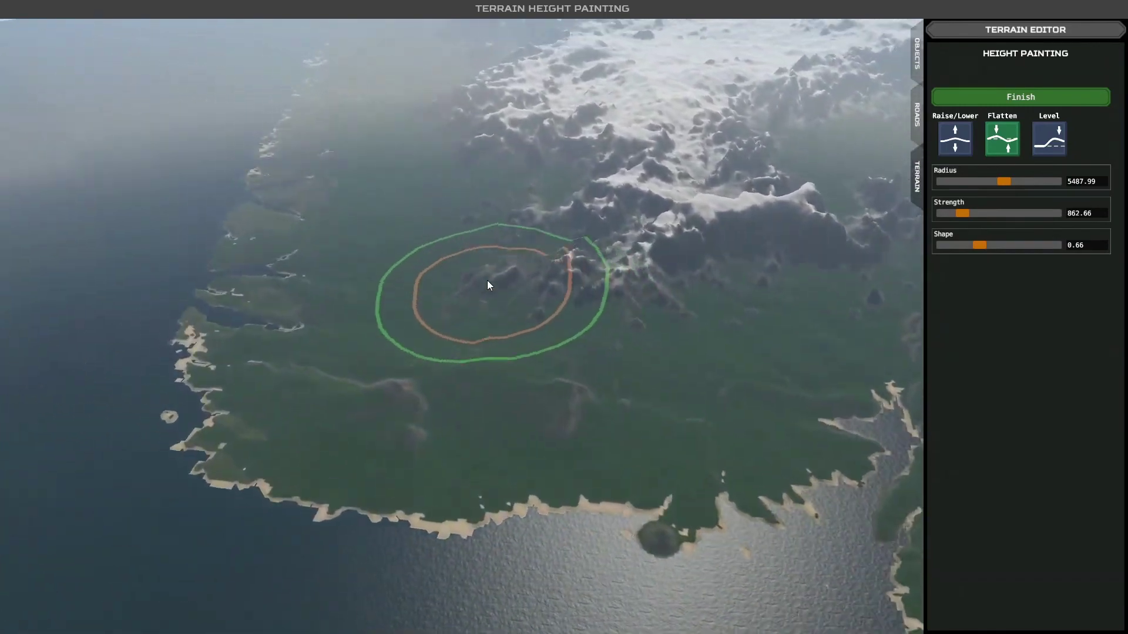
{"action": "key", "text": "w"}
{"action": "mouse_move", "coordinate": [487, 283]}
{"action": "middle_mouse_down"}
{"action": "mouse_move", "coordinate": [507, 313]}
{"action": "mouse_move", "coordinate": [529, 316]}
{"action": "middle_mouse_up"}
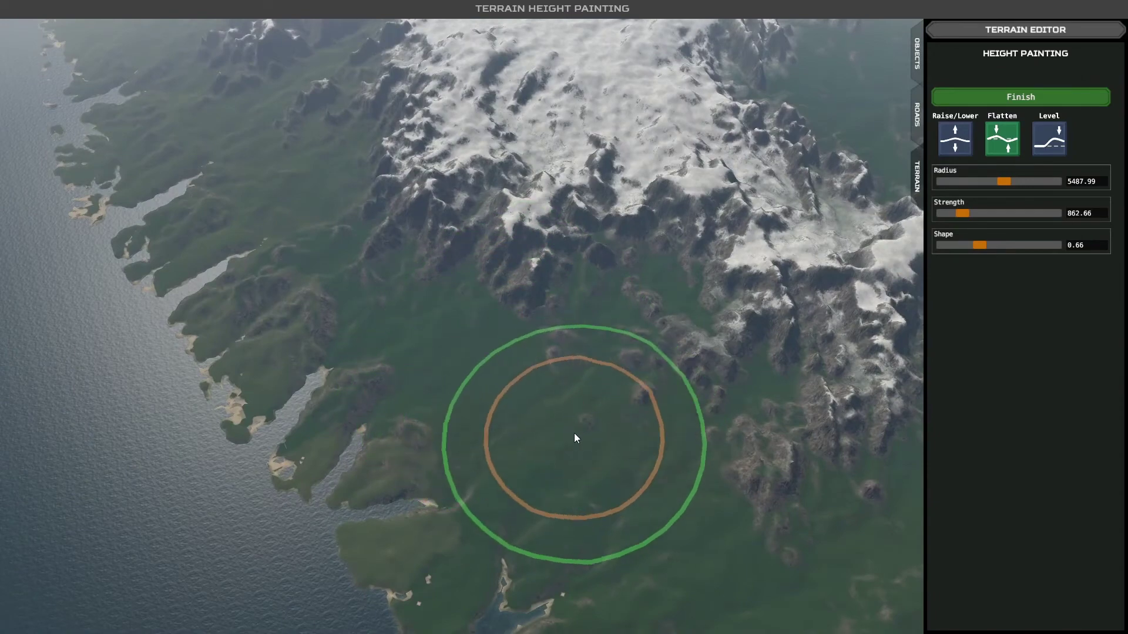
{"action": "key", "text": "w"}
{"action": "key", "text": "a"}
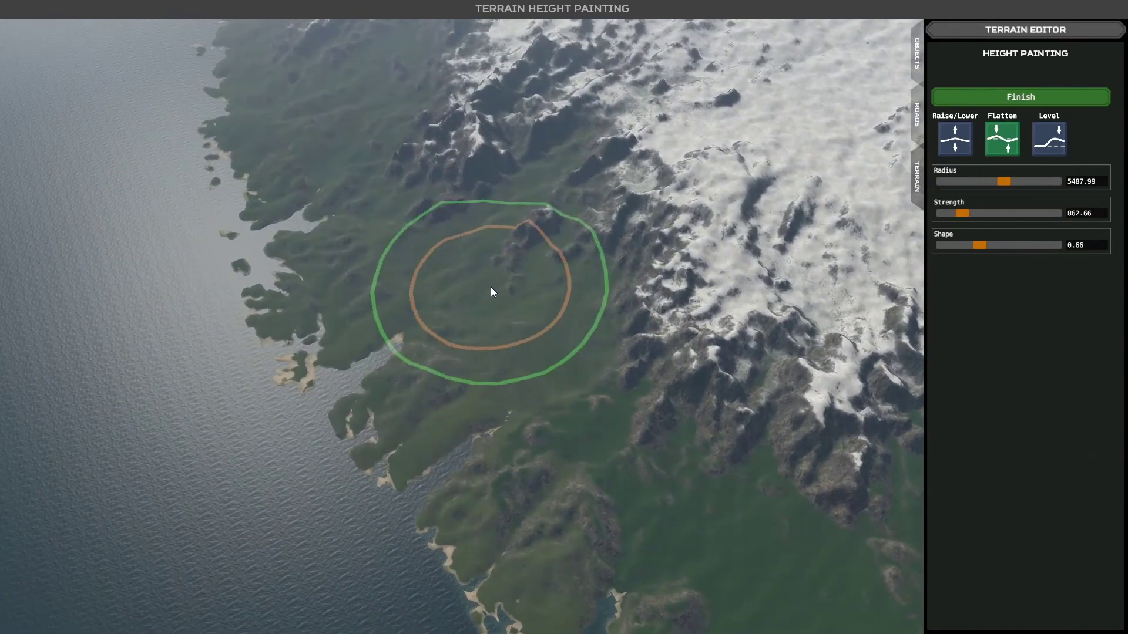
{"action": "key", "text": "w"}
{"action": "key", "text": "a"}
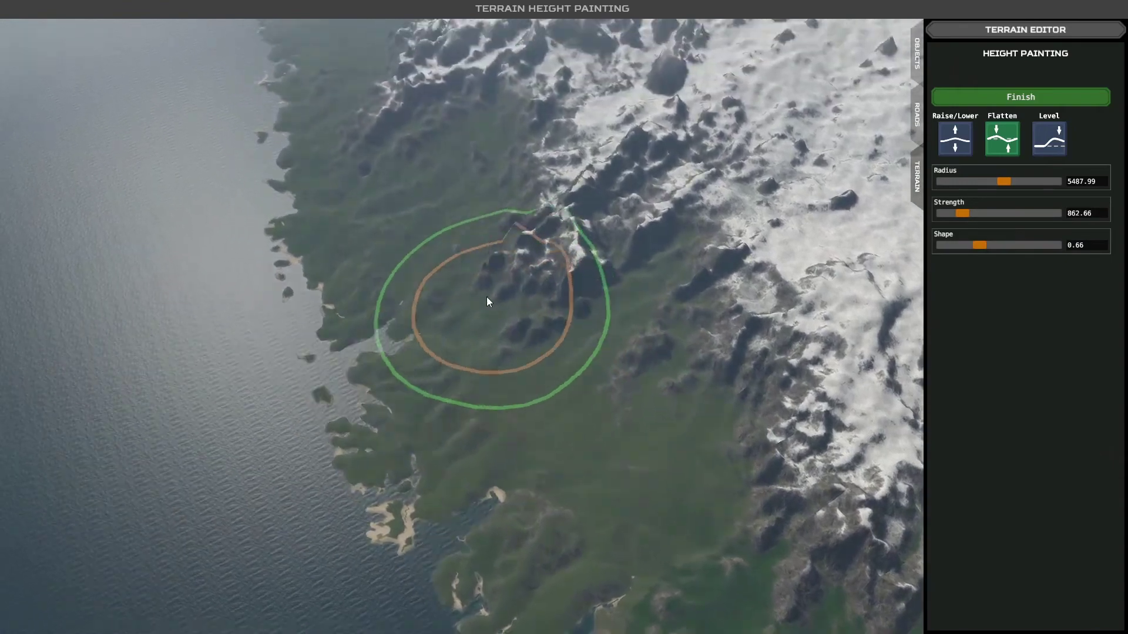
- Flatten part of the jagged snow-covered mountains beside the green coastal lowland
{"action": "mouse_move", "coordinate": [539, 275]}
{"action": "right_mouse_down"}
{"action": "mouse_move", "coordinate": [530, 245]}
{"action": "mouse_move", "coordinate": [538, 260]}
{"action": "right_mouse_up"}
{"action": "key", "text": "w"}
{"action": "left_click", "coordinate": [504, 351]}
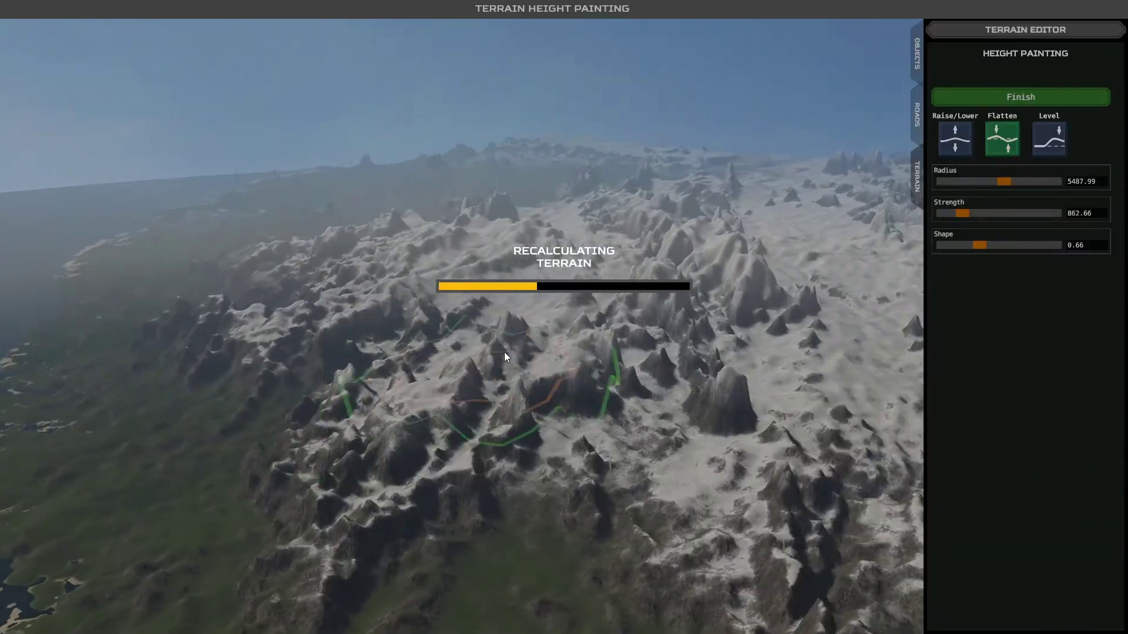
{"action": "key", "text": "w"}
{"action": "right_click_drag", "start_coordinate": [541, 339], "coordinate": [540, 352]}
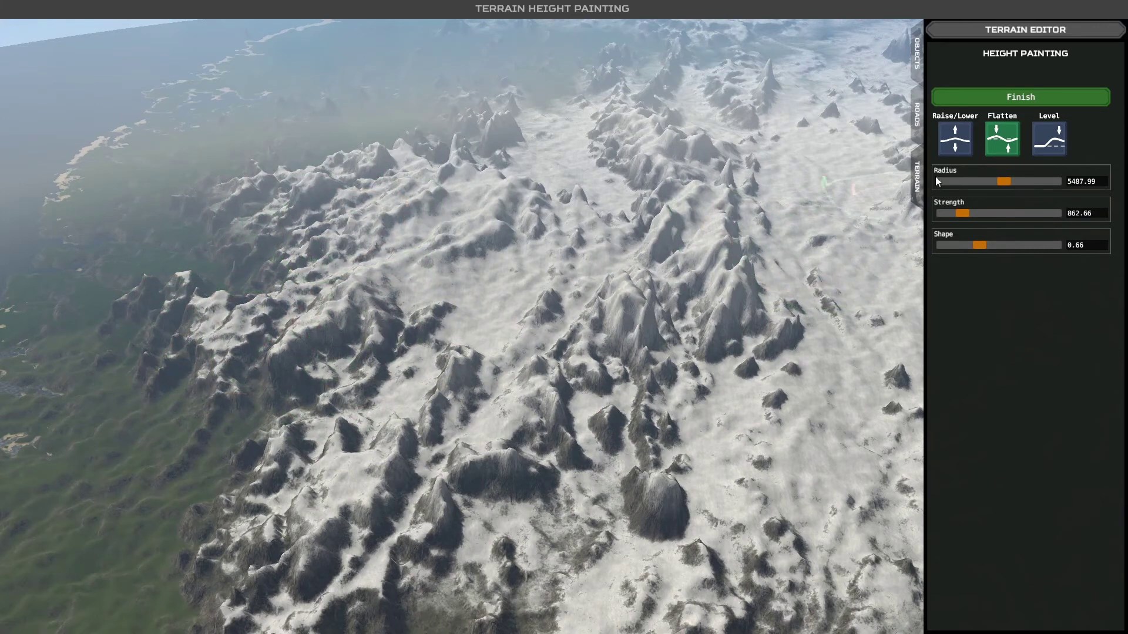
- Set the brush radius to 6477.54 and flatten the snowy ridges along the coastal edge of the mountain range
{"action": "left_click_drag", "start_coordinate": [1005, 181], "coordinate": [1017, 181]}
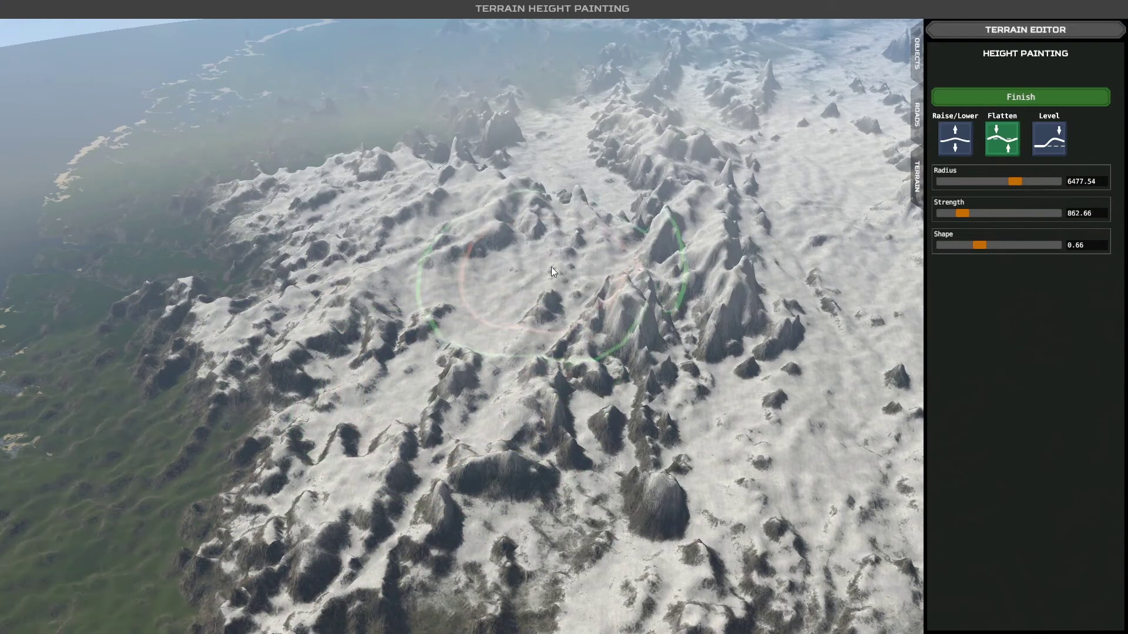
{"action": "scroll", "coordinate": [567, 203], "scroll_direction": "up", "scroll_amount": 3}
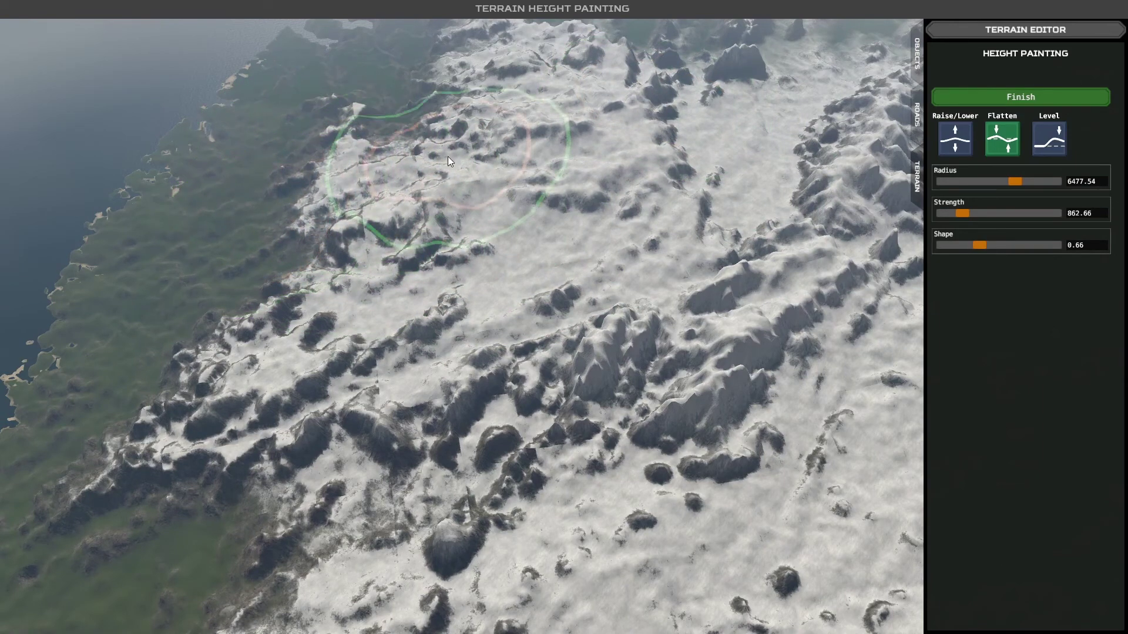
{"action": "middle_click_drag", "start_coordinate": [387, 259], "coordinate": [564, 221]}
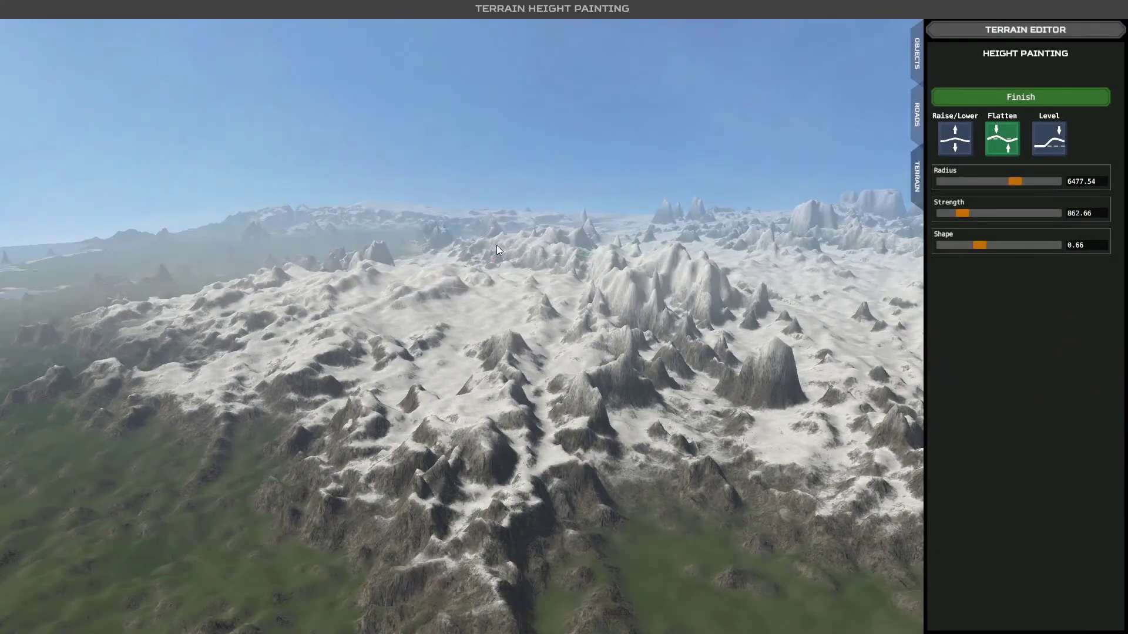
{"action": "middle_click_drag", "start_coordinate": [496, 246], "coordinate": [464, 295]}
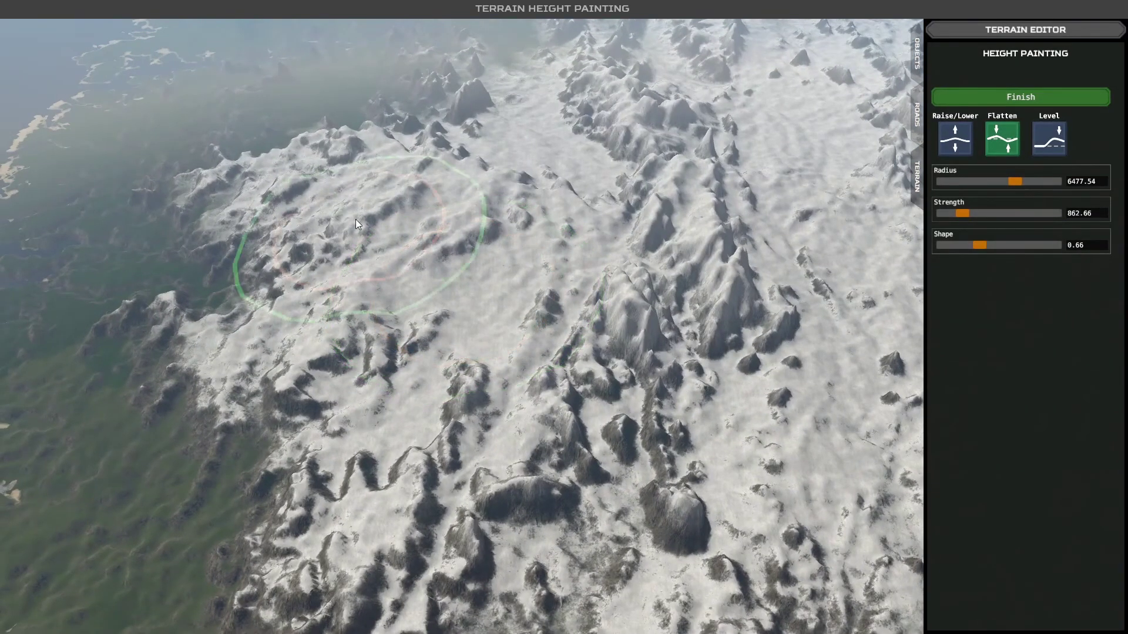
- Set the Flatten brush radius to 2629.47 for the snowy coastal ridges
{"action": "left_click", "coordinate": [980, 181]}
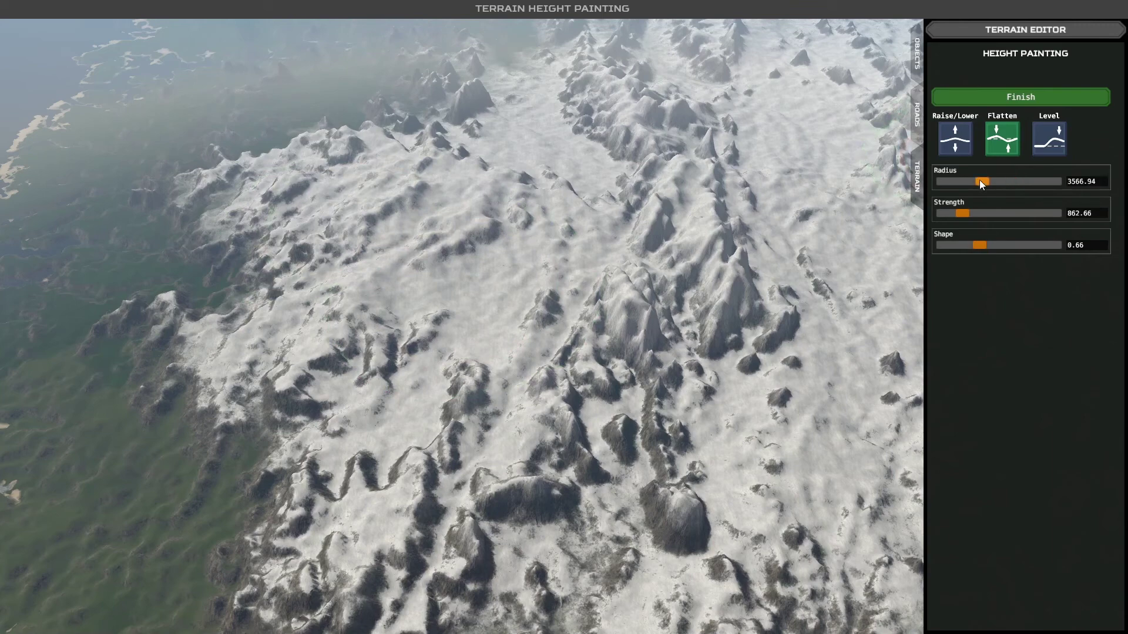
{"action": "left_click_drag", "start_coordinate": [979, 180], "coordinate": [970, 180]}
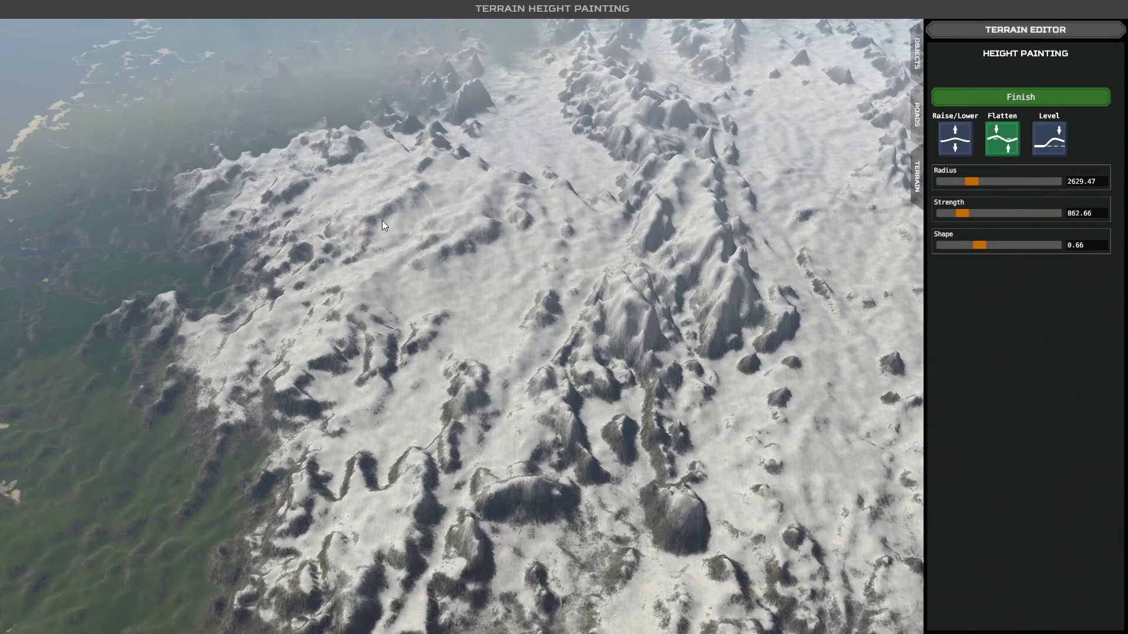
{"action": "mouse_move", "coordinate": [429, 295]}
{"action": "middle_mouse_down"}
{"action": "mouse_move", "coordinate": [462, 272]}
{"action": "mouse_move", "coordinate": [417, 291]}
{"action": "mouse_move", "coordinate": [438, 291]}
{"action": "middle_mouse_up"}
- Set the brush radius to 7473.07 and shape to 1.73, and flatten the snowfield between the two rocky ridges
{"action": "key", "text": "w"}
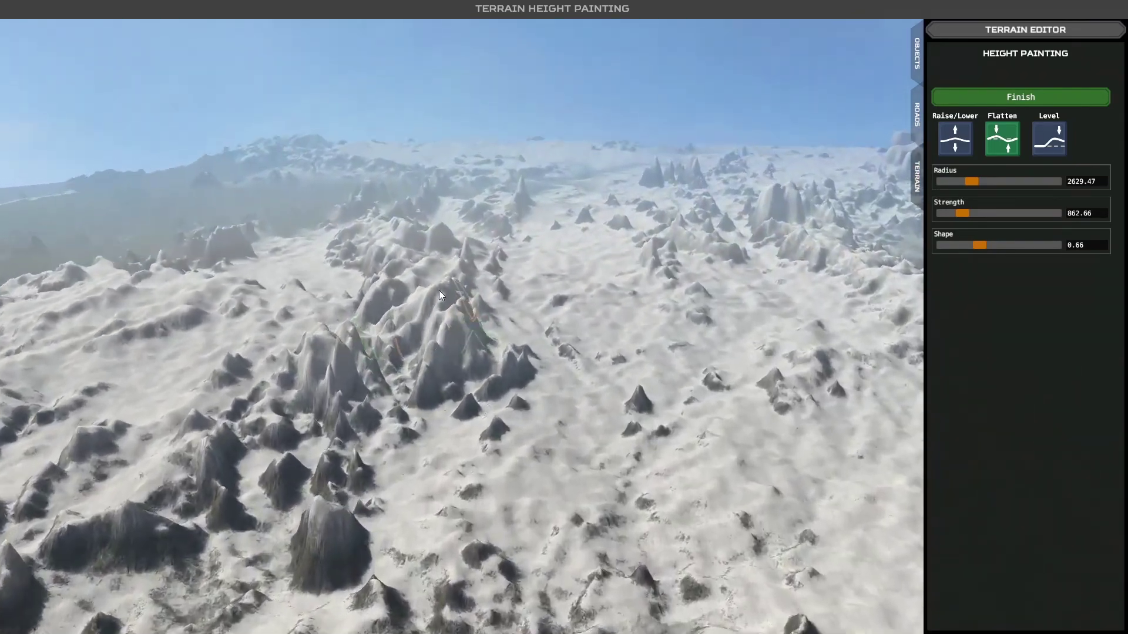
{"action": "key", "text": "w"}
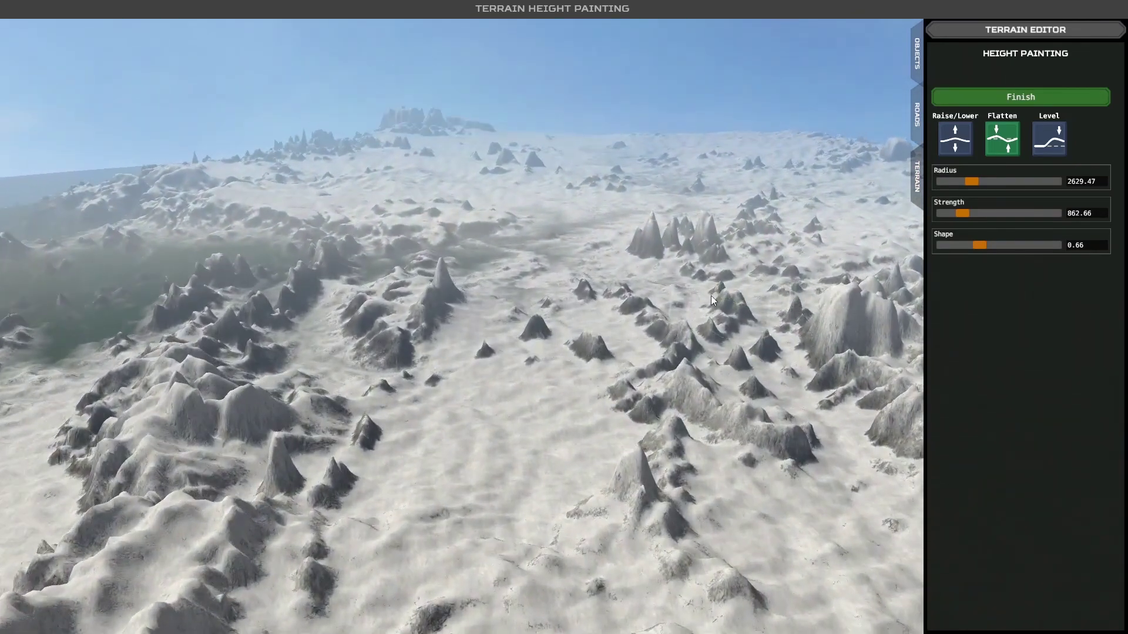
{"action": "left_click_drag", "start_coordinate": [973, 182], "coordinate": [1026, 182]}
{"action": "mouse_move", "coordinate": [976, 244]}
{"action": "left_mouse_down"}
{"action": "mouse_move", "coordinate": [938, 245]}
{"action": "mouse_move", "coordinate": [1042, 246]}
{"action": "left_mouse_up"}
{"action": "mouse_move", "coordinate": [577, 328]}
{"action": "left_mouse_down"}
{"action": "mouse_move", "coordinate": [568, 340]}
{"action": "mouse_move", "coordinate": [590, 351]}
{"action": "mouse_move", "coordinate": [526, 371]}
{"action": "left_mouse_up"}
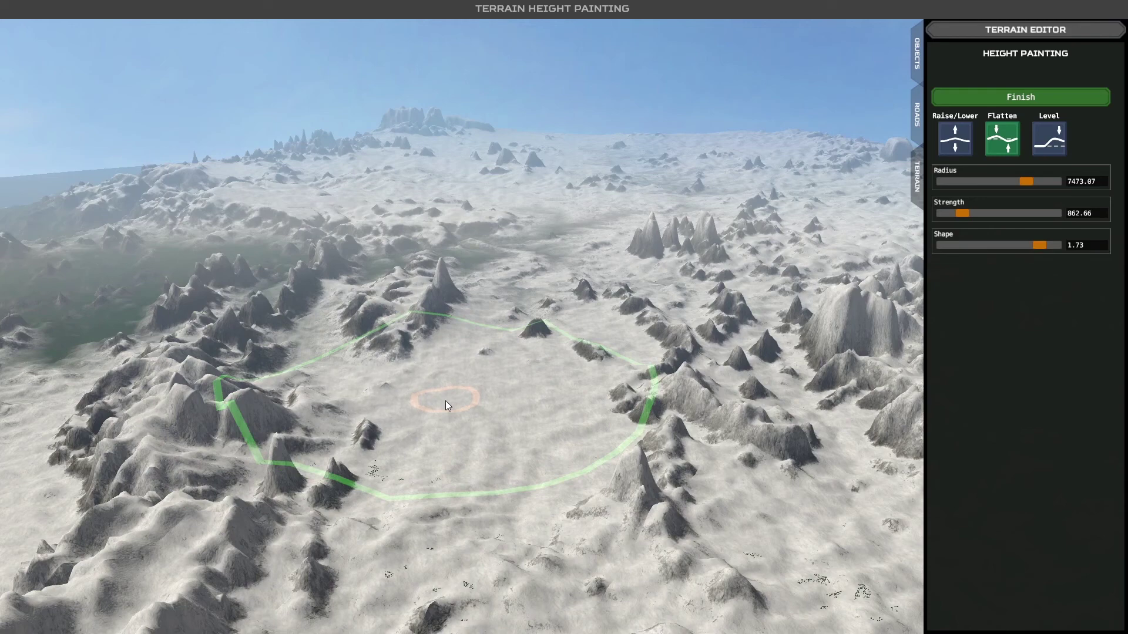
{"action": "left_click", "coordinate": [333, 406]}
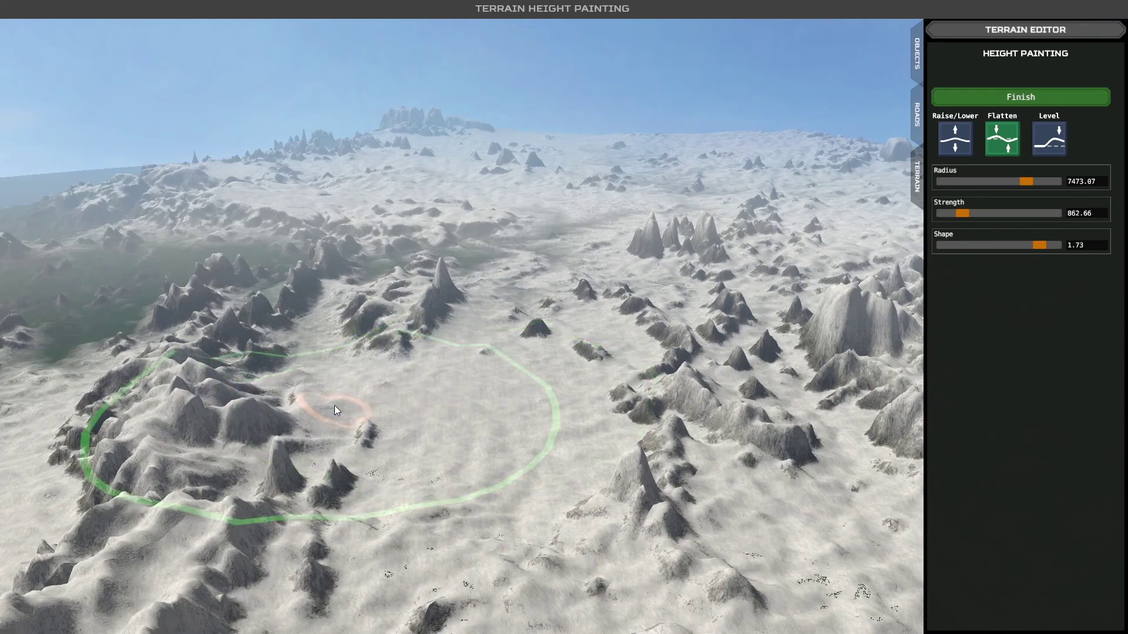
- Examine the snowy highlands, their scattered peaks and the green valleys between them for remaining uneven ground
{"action": "key", "text": "w"}
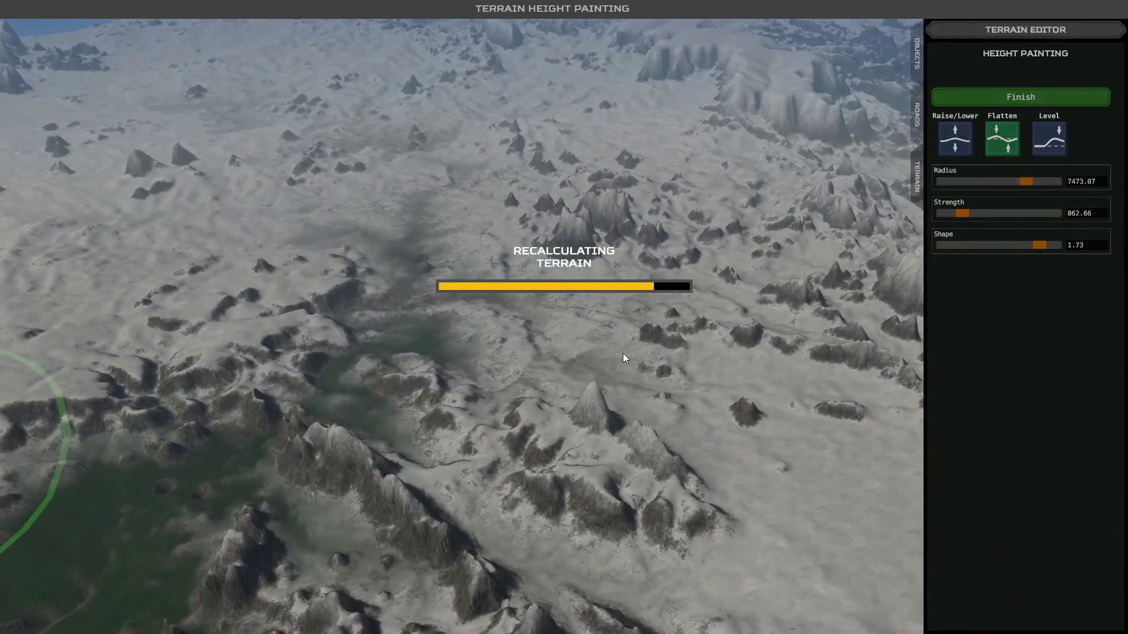
{"action": "key", "text": "w"}
{"action": "key", "text": "w"}
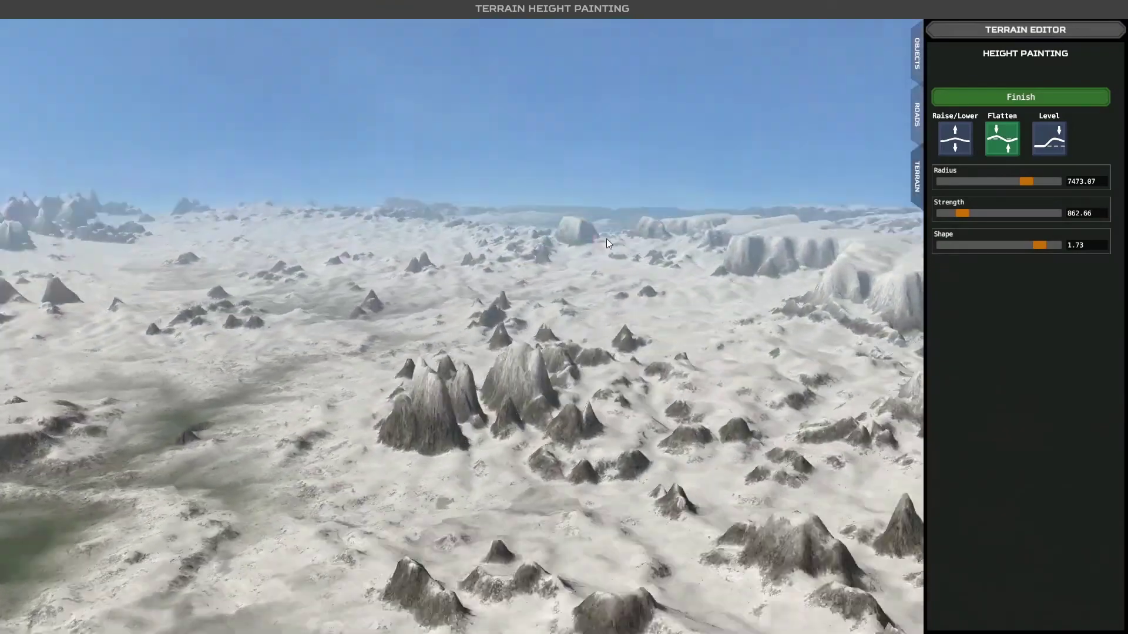
{"action": "key", "text": "w"}
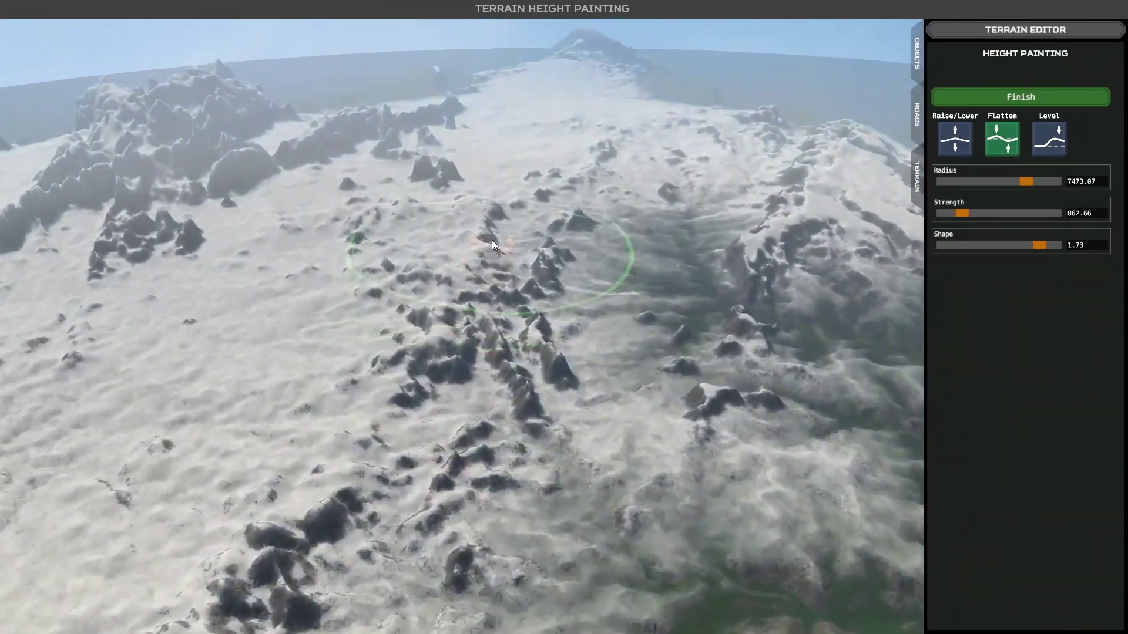
{"action": "key", "text": "w"}
{"action": "mouse_move", "coordinate": [491, 240]}
{"action": "right_mouse_down"}
{"action": "mouse_move", "coordinate": [453, 223]}
{"action": "mouse_move", "coordinate": [409, 237]}
{"action": "mouse_move", "coordinate": [366, 226]}
{"action": "right_mouse_up"}
{"action": "key", "text": "w"}
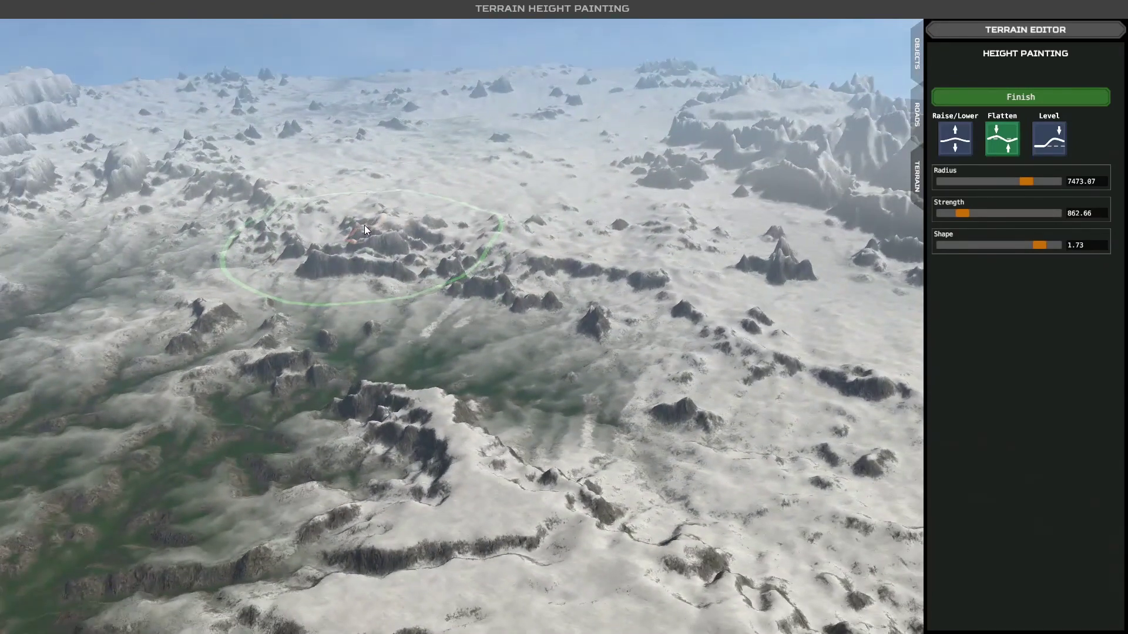
{"action": "key", "text": "w"}
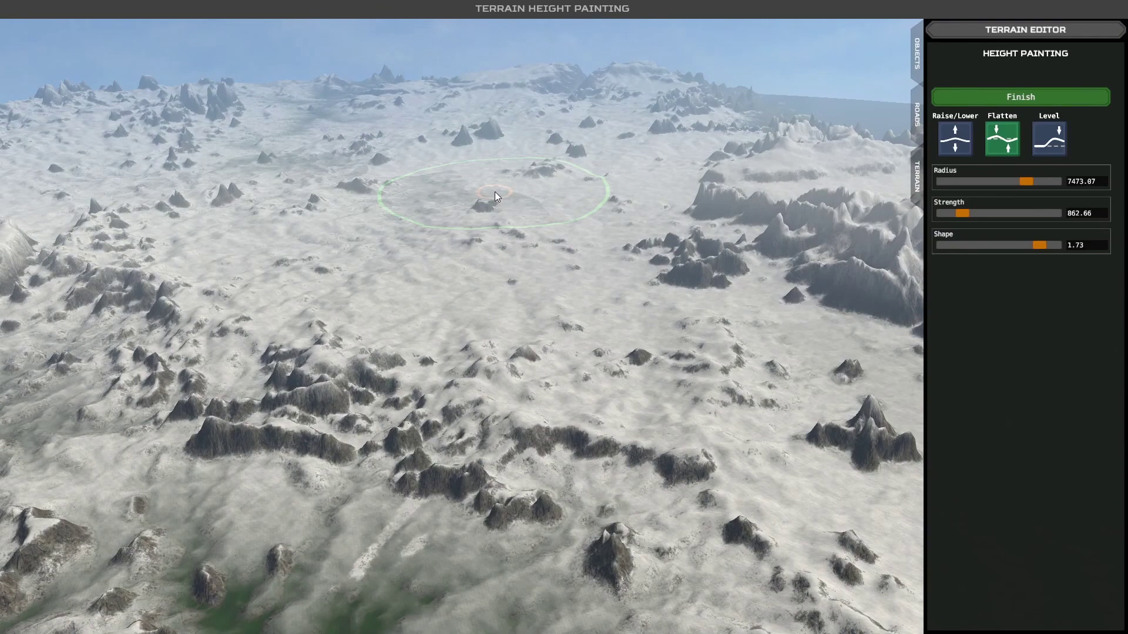
{"action": "right_click_drag", "start_coordinate": [525, 209], "coordinate": [467, 203]}
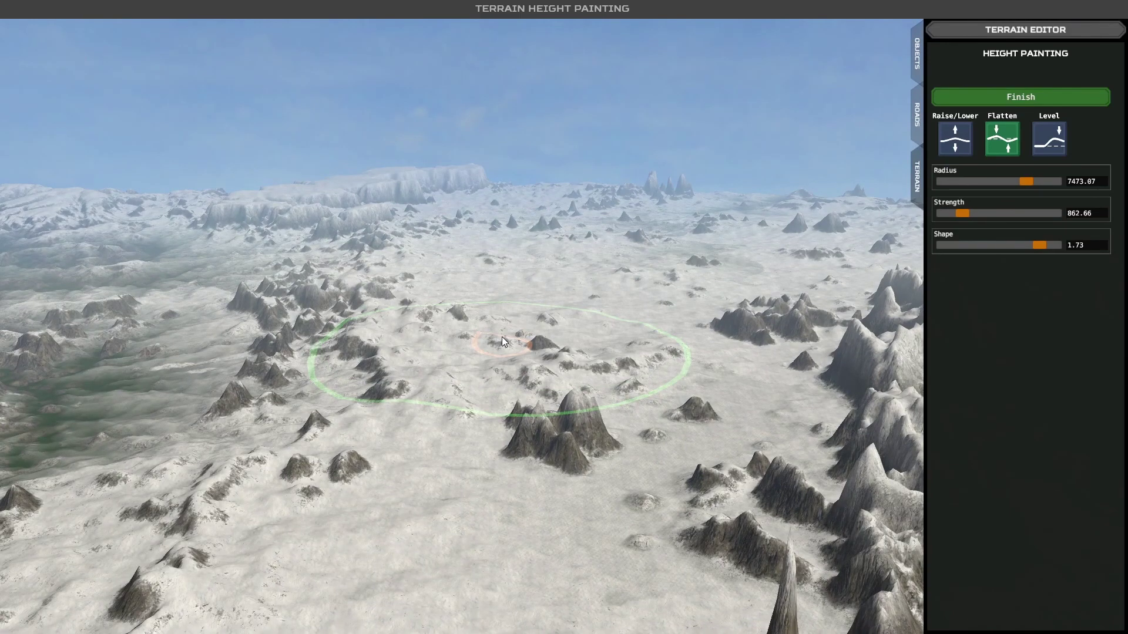
{"action": "mouse_move", "coordinate": [484, 308]}
{"action": "right_mouse_down"}
{"action": "mouse_move", "coordinate": [533, 308]}
{"action": "mouse_move", "coordinate": [551, 328]}
{"action": "mouse_move", "coordinate": [474, 321]}
{"action": "right_mouse_up"}
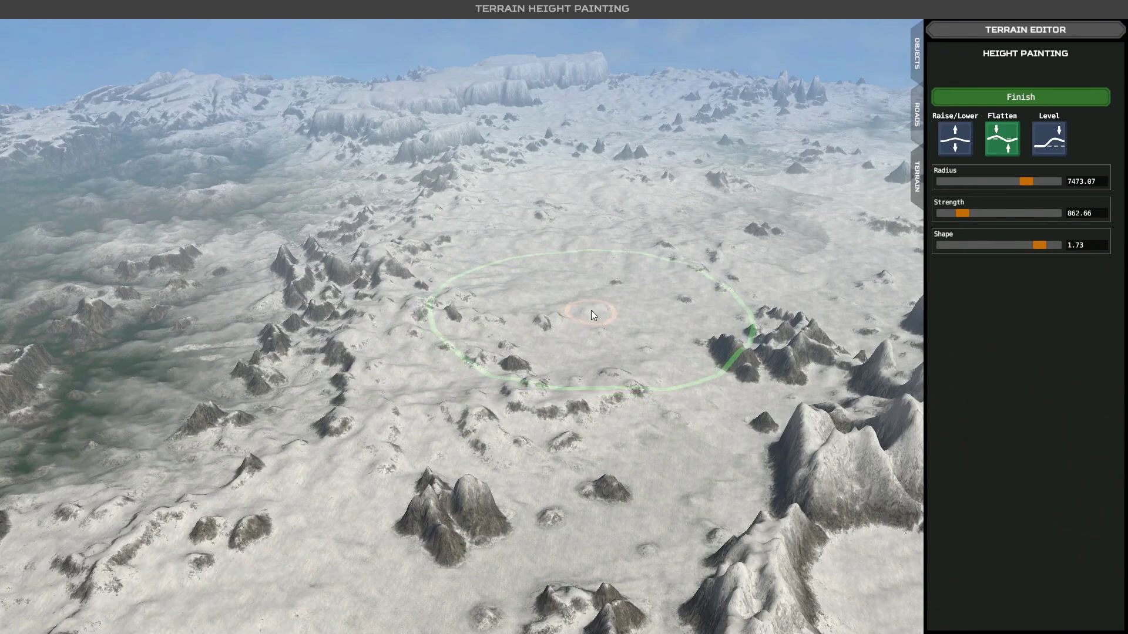